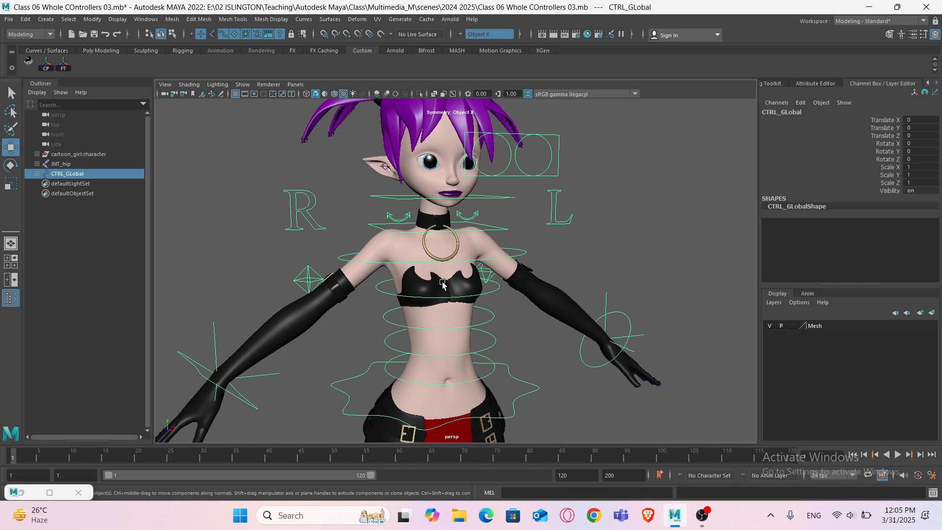
- Select the cartoon girl character group and isolate it in the viewport
key(f)
click(111, 157)
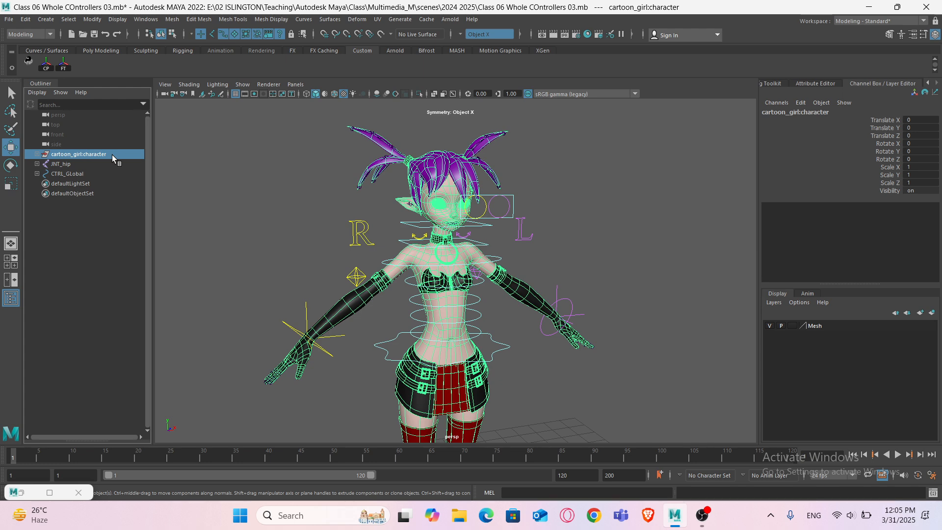
key(ctrl+1)
click(532, 245)
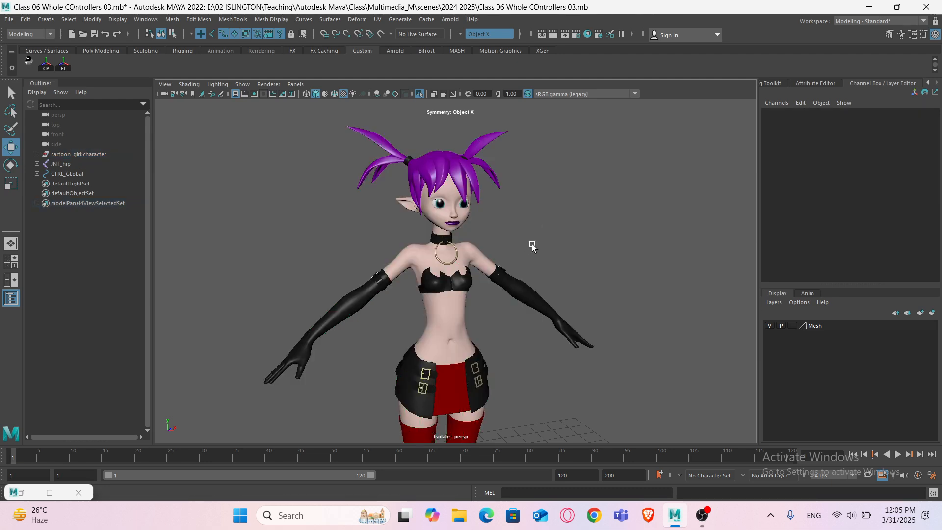
- Inspect the character's head and upper body up close in the viewport
scroll(531, 245, up, 3)
scroll(531, 245, up, 5)
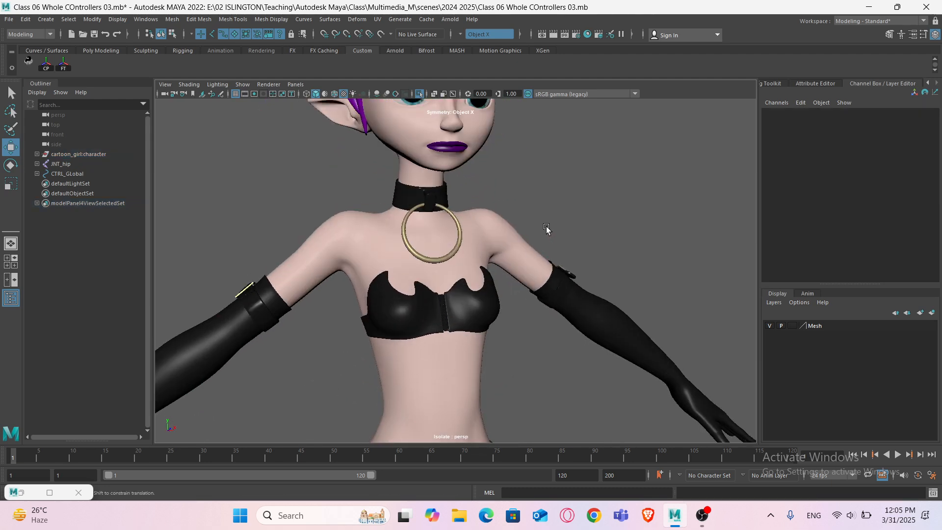
alt+middle_drag(546, 228, 555, 304)
scroll(550, 291, down, 5)
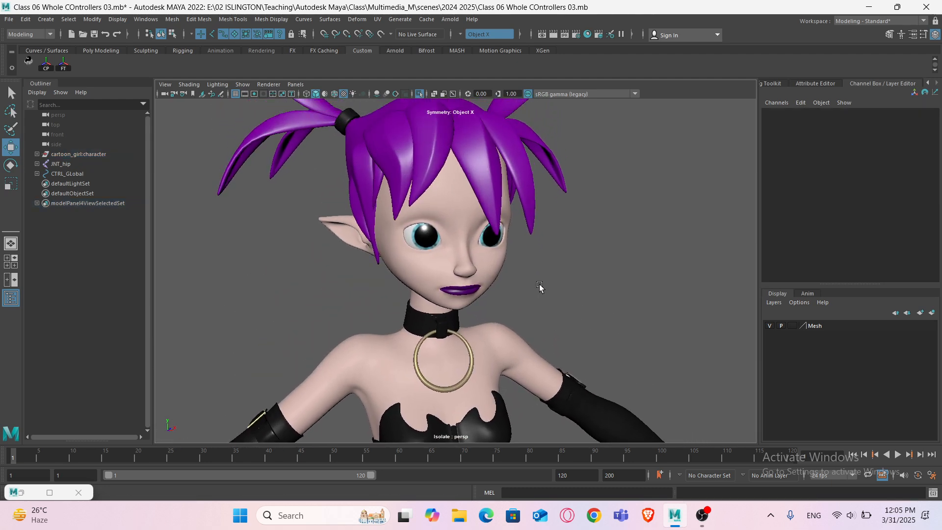
alt+drag(507, 299, 490, 282)
click(450, 247)
scroll(452, 247, up, 4)
click(514, 275)
scroll(514, 274, down, 2)
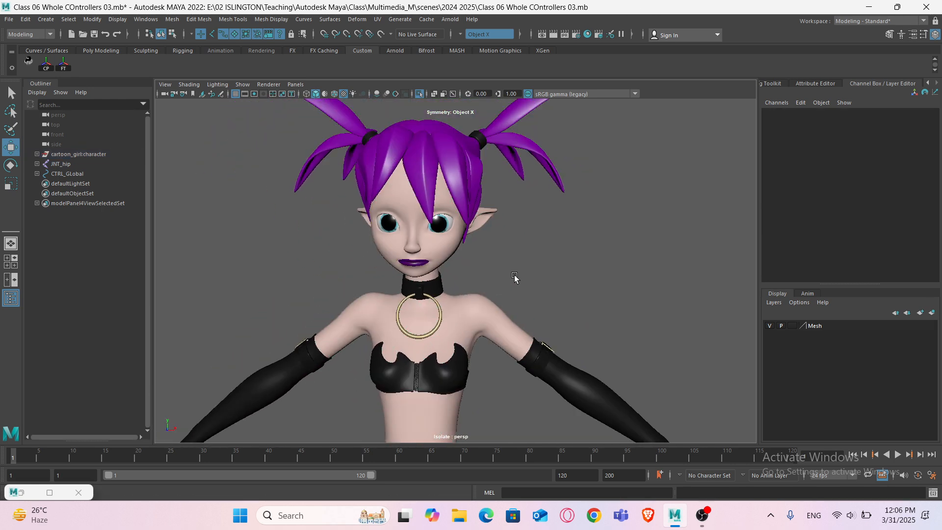
- Select the character's body mesh and isolate only that mesh in the viewport
click(451, 285)
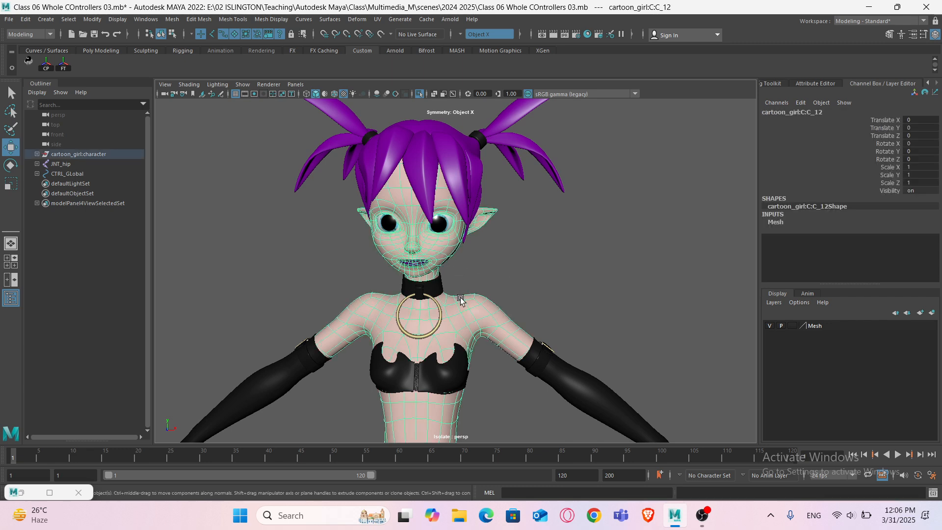
mouse_move(460, 300)
alt+mouse_down()
mouse_move(451, 270)
mouse_move(445, 307)
mouse_move(450, 299)
alt+mouse_up()
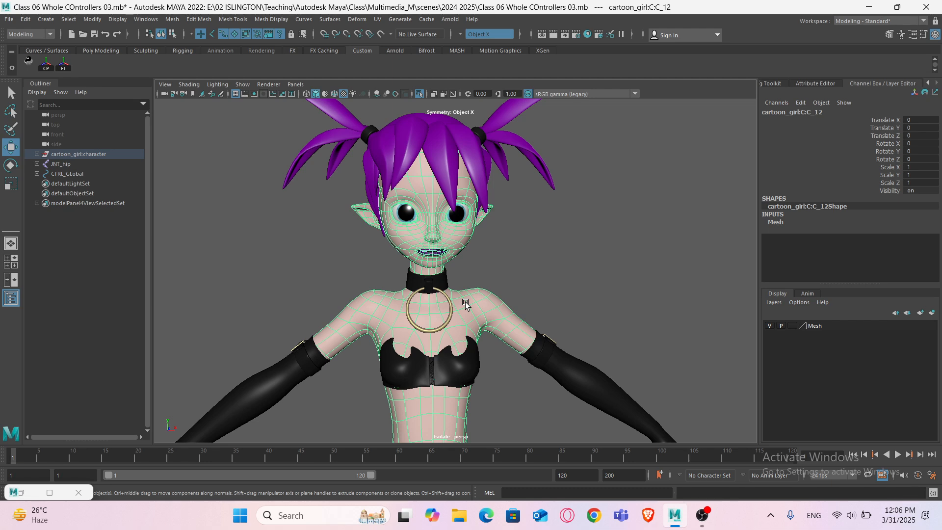
scroll(465, 301, down, 4)
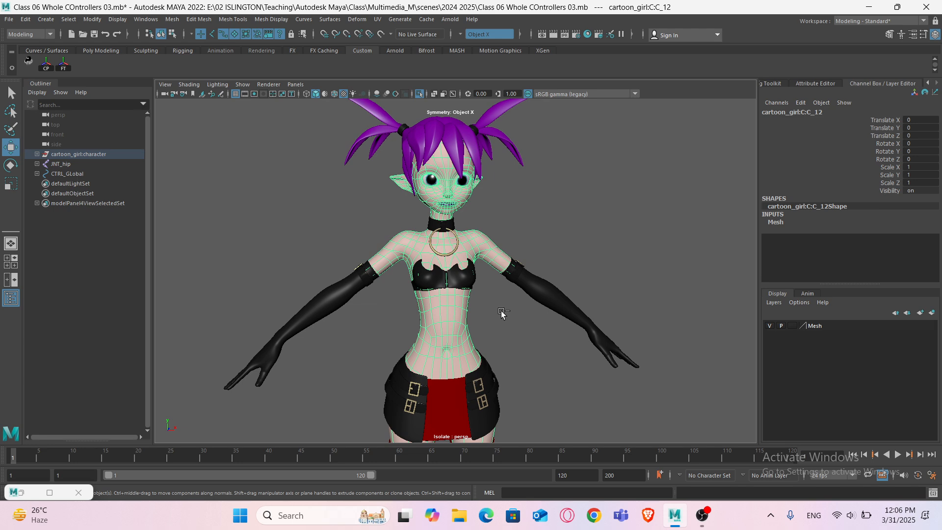
key(ctrl+1)
key(ctrl+1)
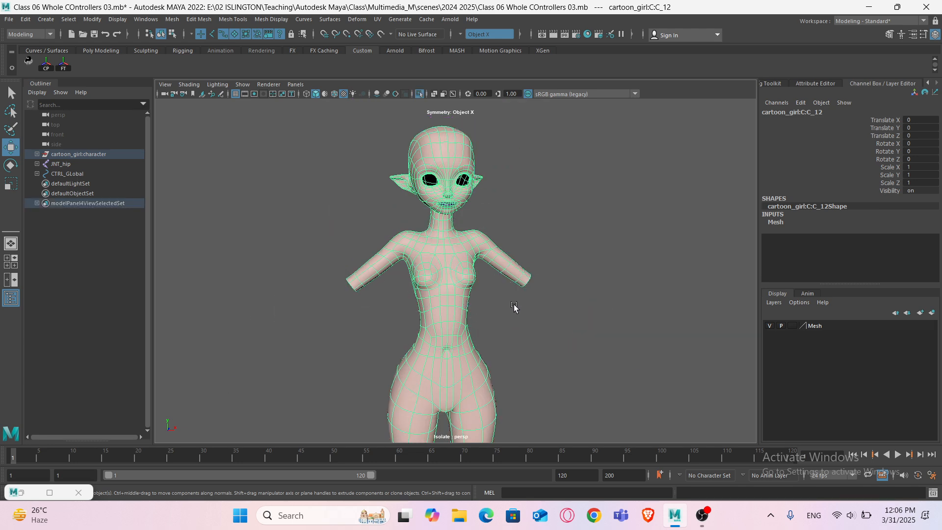
- Select the head and neck faces of the body mesh and extract them into a separate object
click(513, 304)
scroll(498, 283, up, 4)
click(472, 190)
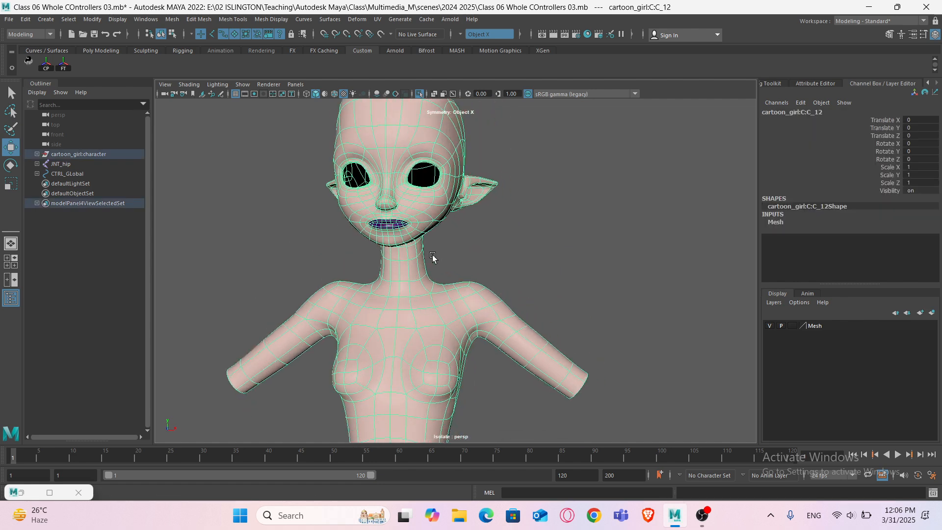
right_drag(409, 173, 419, 201)
alt+drag(444, 229, 408, 237)
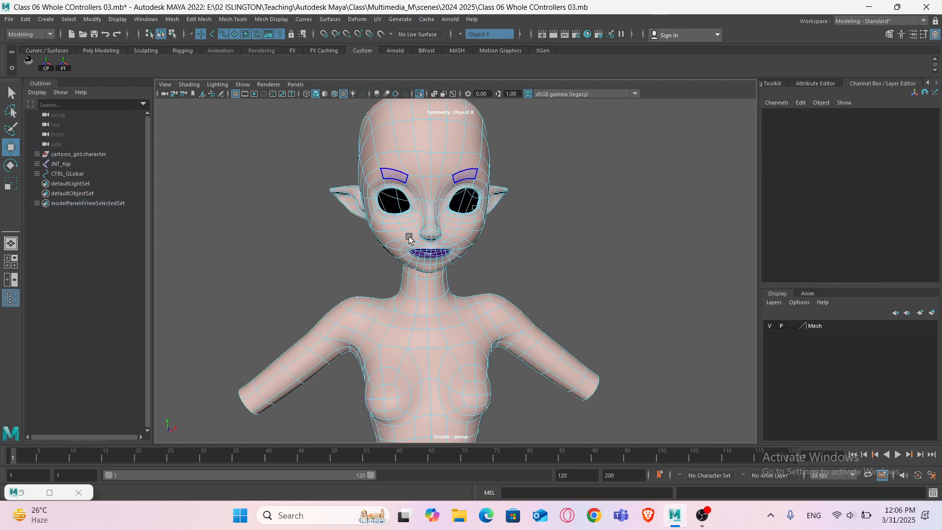
scroll(406, 238, up, 3)
alt+middle_drag(405, 238, 404, 283)
scroll(404, 282, down, 5)
drag(322, 122, 582, 270)
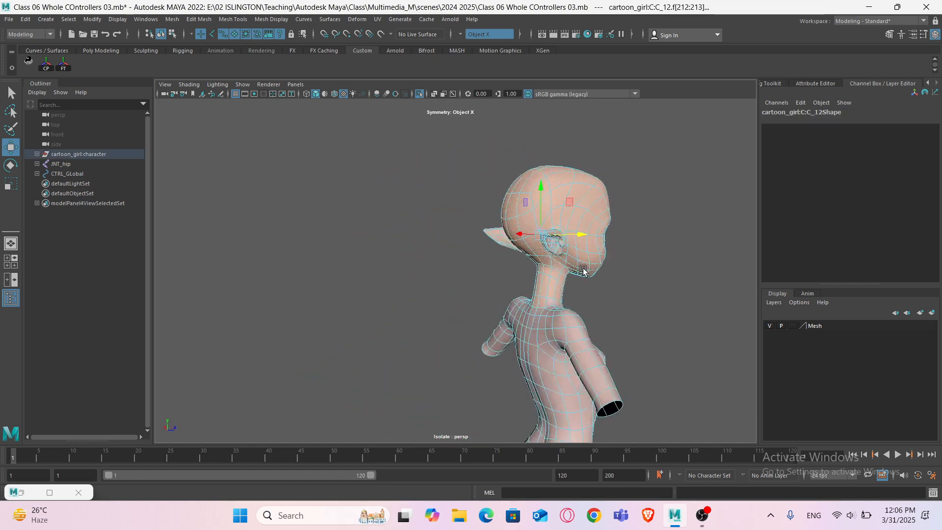
scroll(581, 294, up, 4)
ctrl+drag(630, 361, 560, 326)
alt+drag(560, 325, 499, 308)
alt+middle_drag(499, 307, 534, 348)
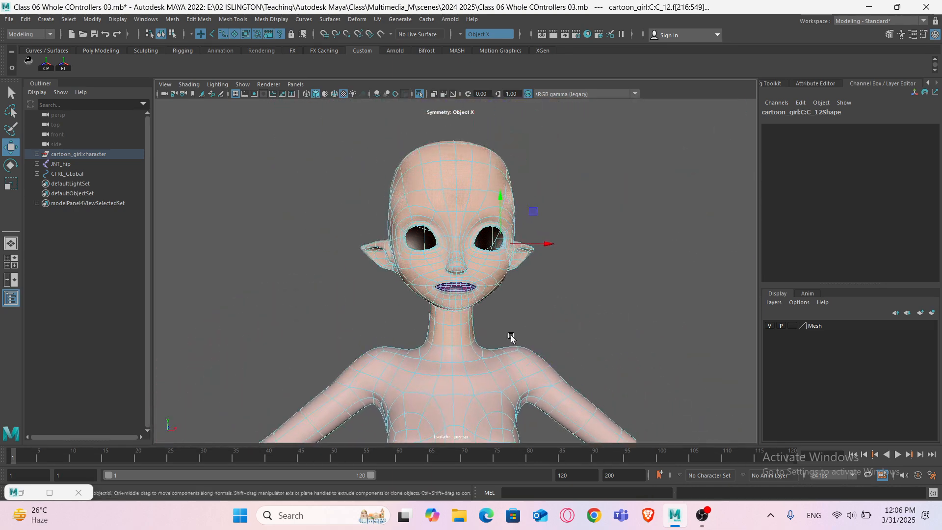
shift+right_drag(469, 198, 461, 359)
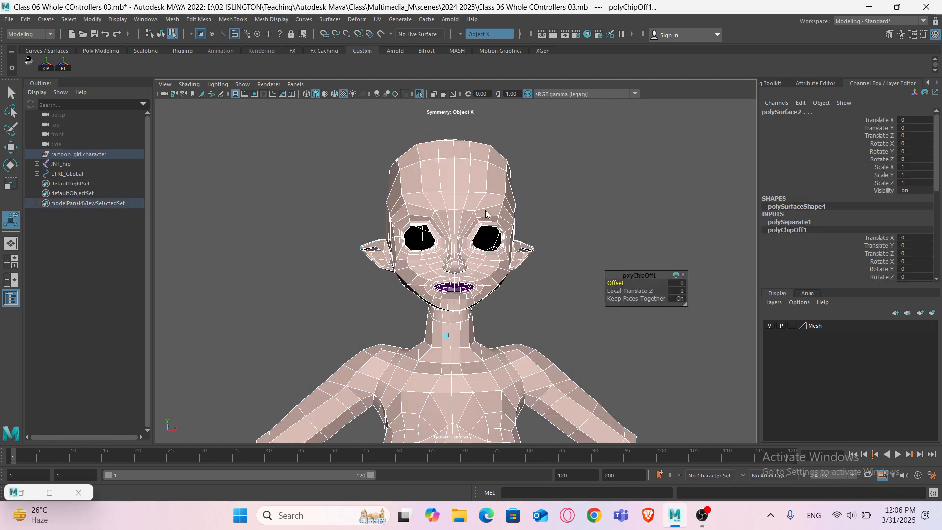
- Select the extracted head object
right_drag(485, 209, 530, 197)
click(546, 204)
scroll(526, 300, down, 4)
click(454, 279)
click(446, 313)
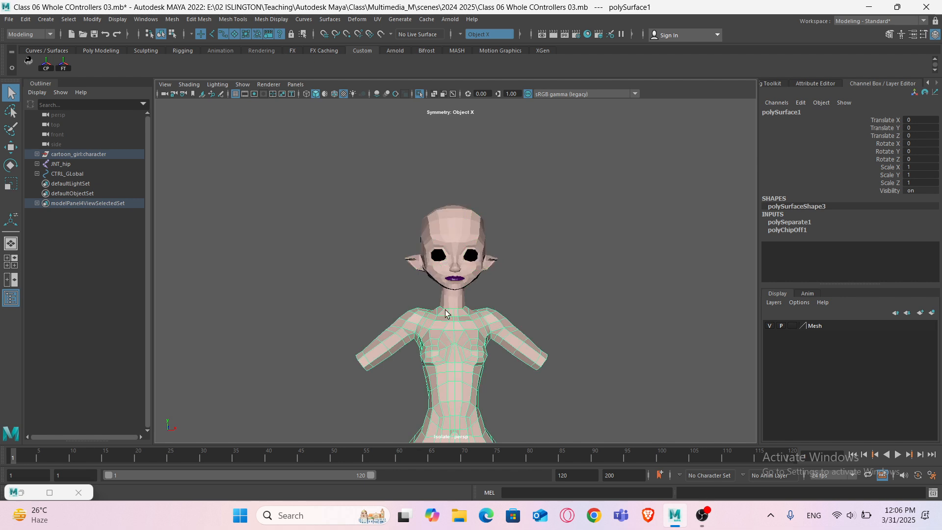
click(454, 281)
click(457, 338)
click(452, 284)
alt+drag(452, 287, 390, 316)
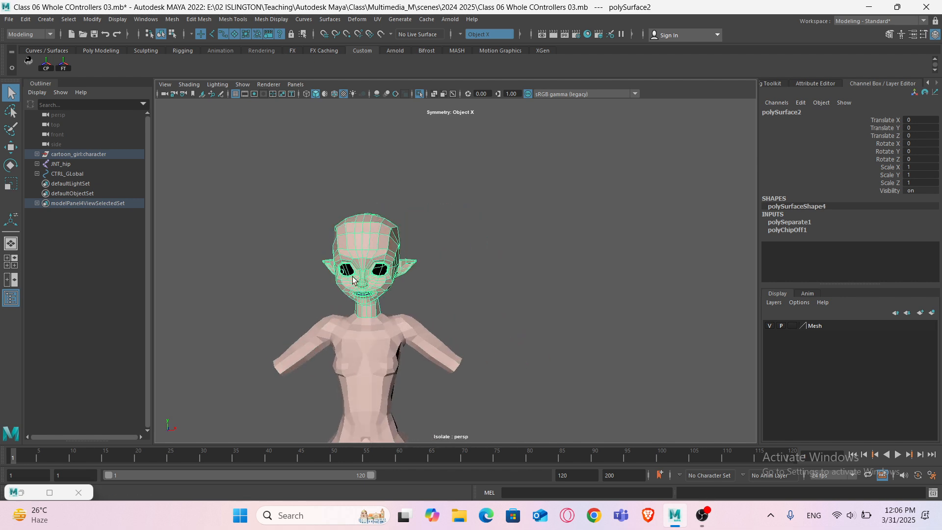
alt+drag(352, 280, 369, 277)
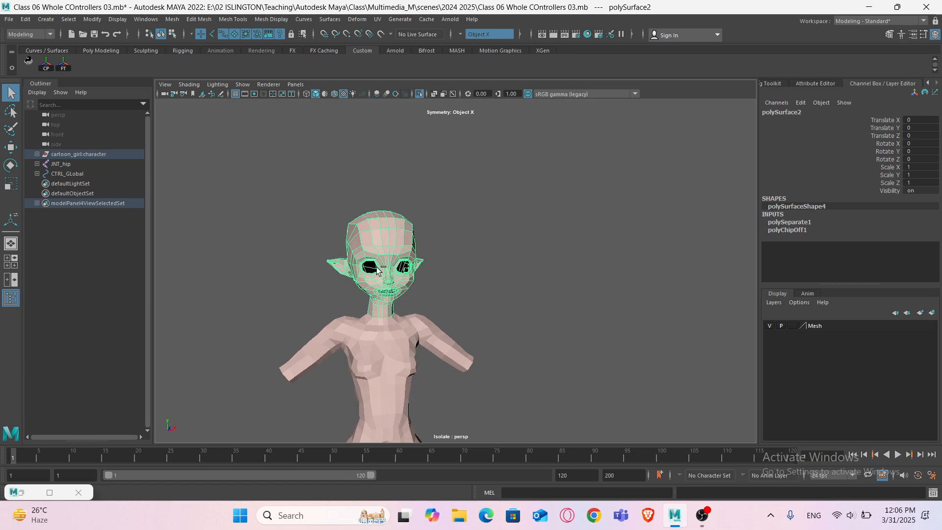
- Duplicate the head and move the copy to the right of the body, about 2.25 units along X
key(ctrl+d)
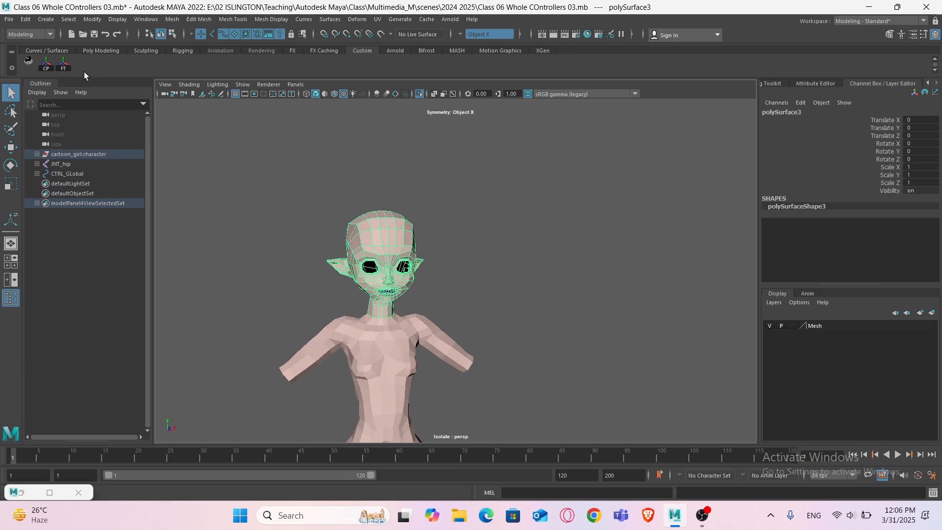
key(w)
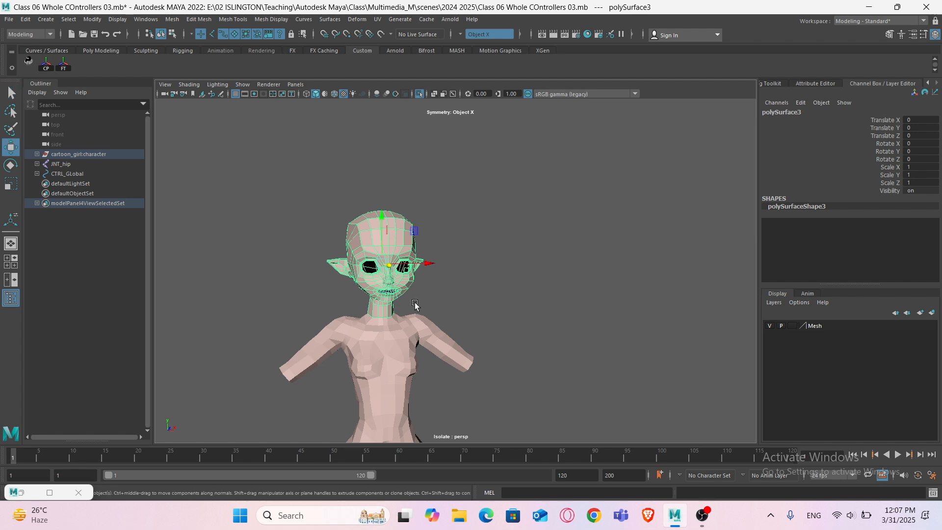
alt+drag(414, 302, 510, 271)
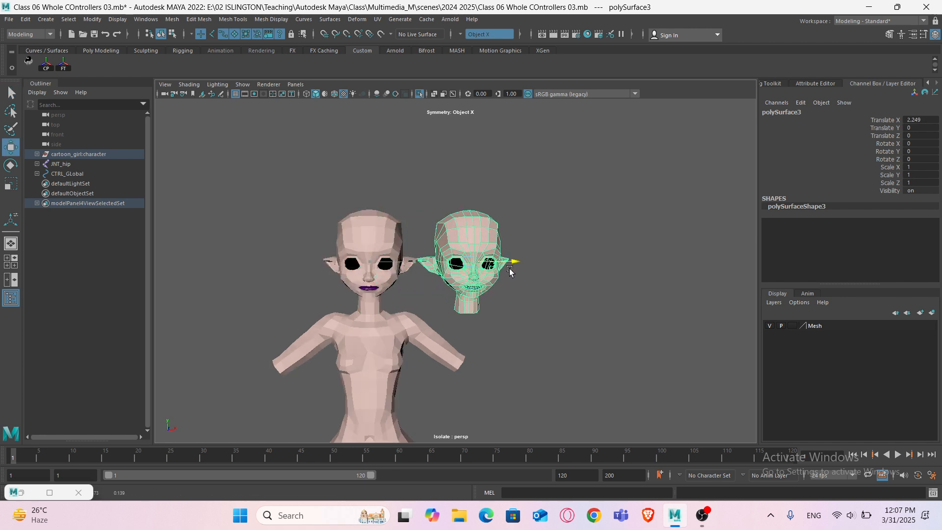
- Repeat duplicate with transform to create a row of evenly spaced head copies
key(shift+d)
key(shift+d)
key(shift+d)
key(shift+d)
key(shift+d)
key(shift+d)
key(shift+d)
key(shift+d)
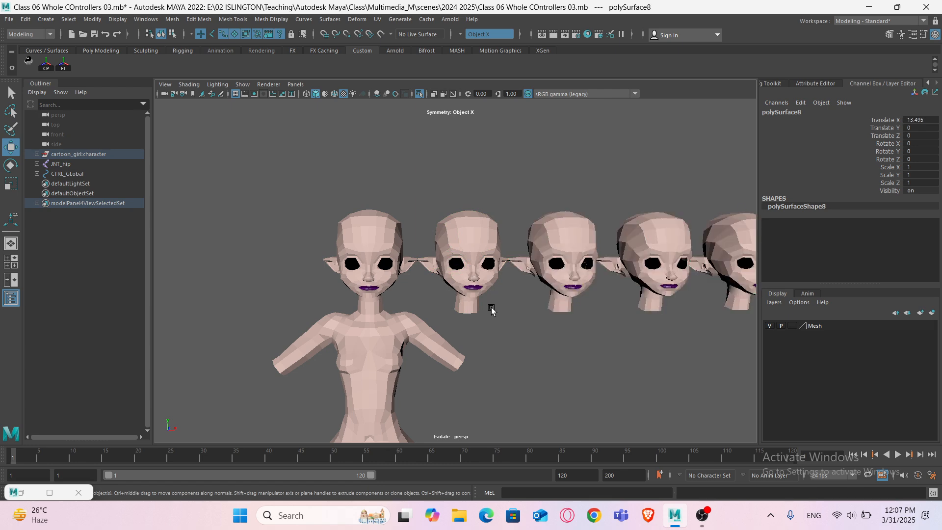
scroll(491, 310, down, 5)
key(shift+d)
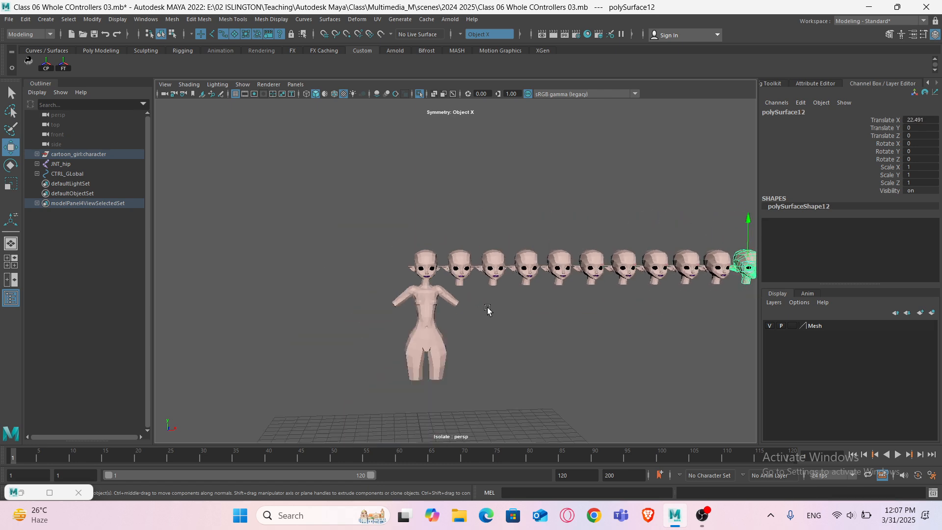
- Rename the first duplicated head Blink
alt+middle_drag(537, 297, 492, 312)
scroll(412, 314, up, 2)
scroll(413, 313, up, 5)
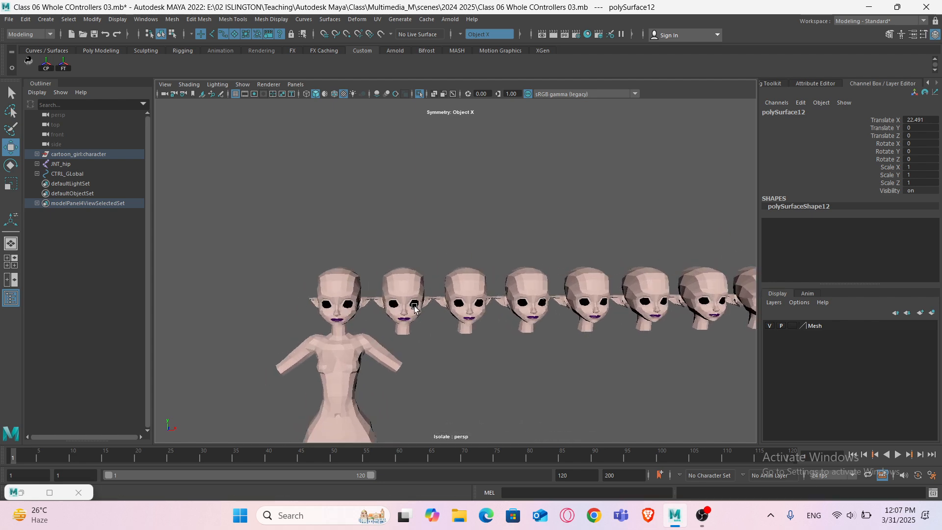
scroll(466, 263, down, 2)
click(466, 262)
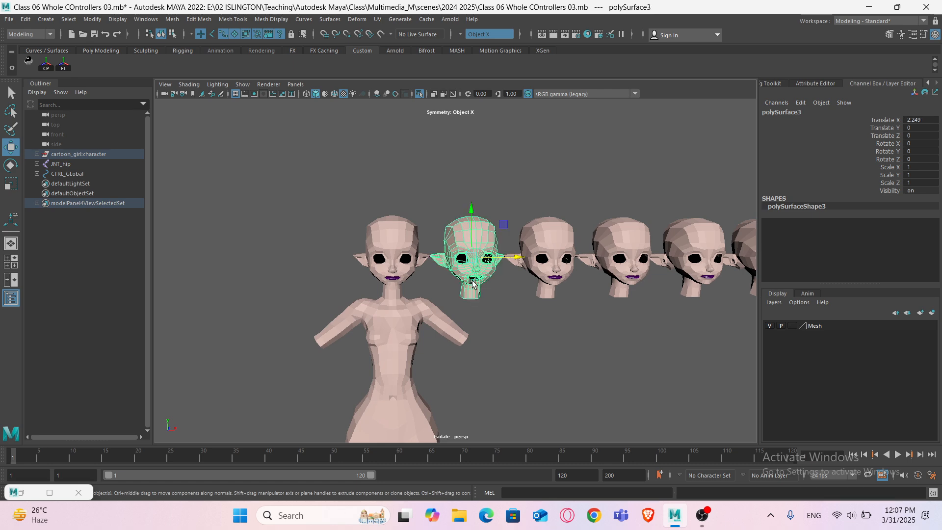
alt+middle_drag(510, 288, 516, 303)
double_click(794, 113)
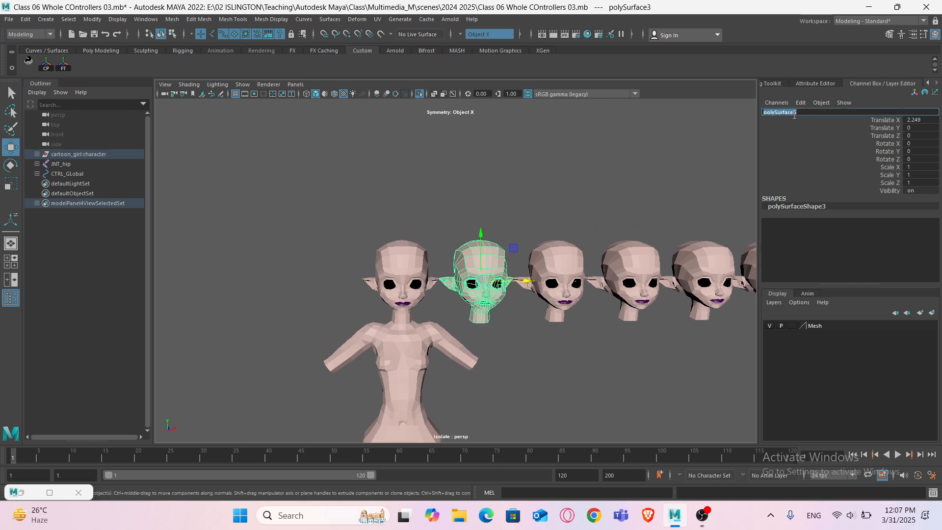
text(Blink)
key(Return)
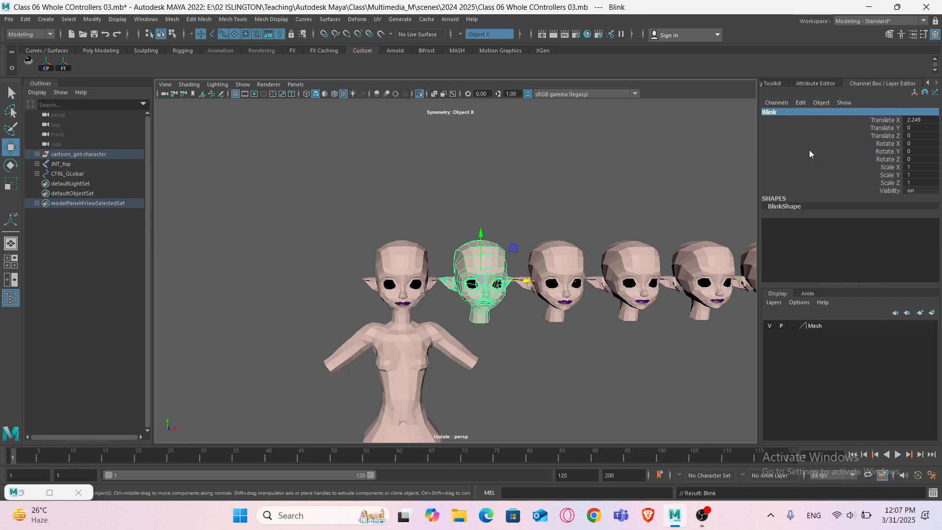
- Rename the second duplicated head Smile
click(570, 257)
double_click(782, 112)
text(Smile)
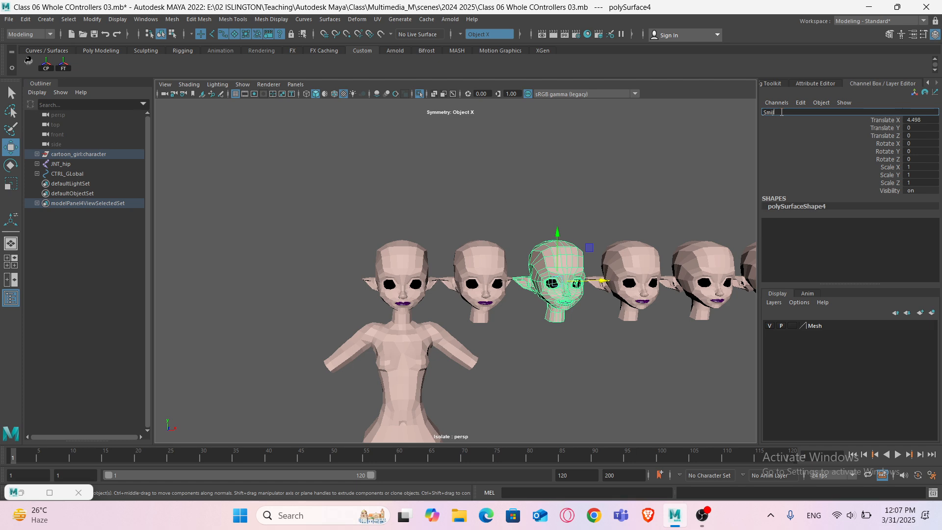
key(Return)
- Rename the third duplicated head Shock
click(624, 256)
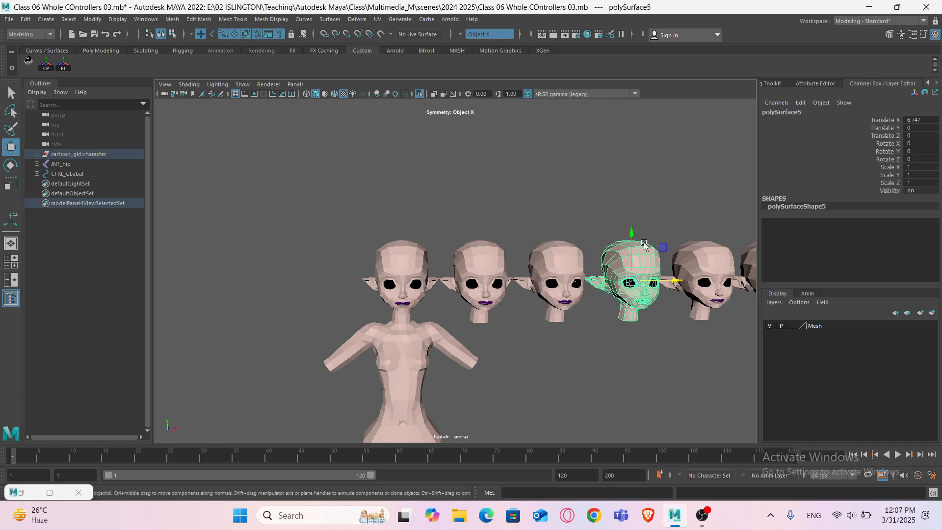
double_click(792, 111)
text(Shock)
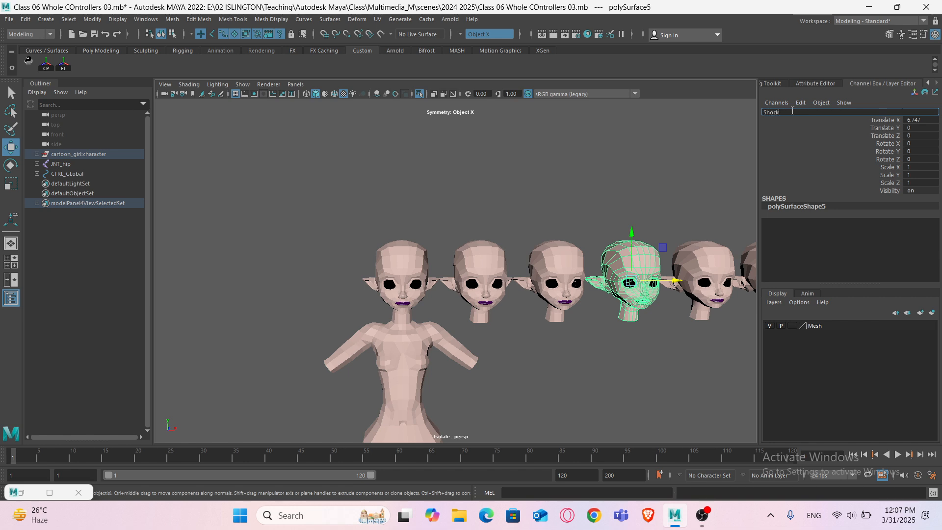
key(Return)
- Review the renamed head copies in the row by selecting each one
alt+middle_drag(668, 268, 541, 275)
click(566, 266)
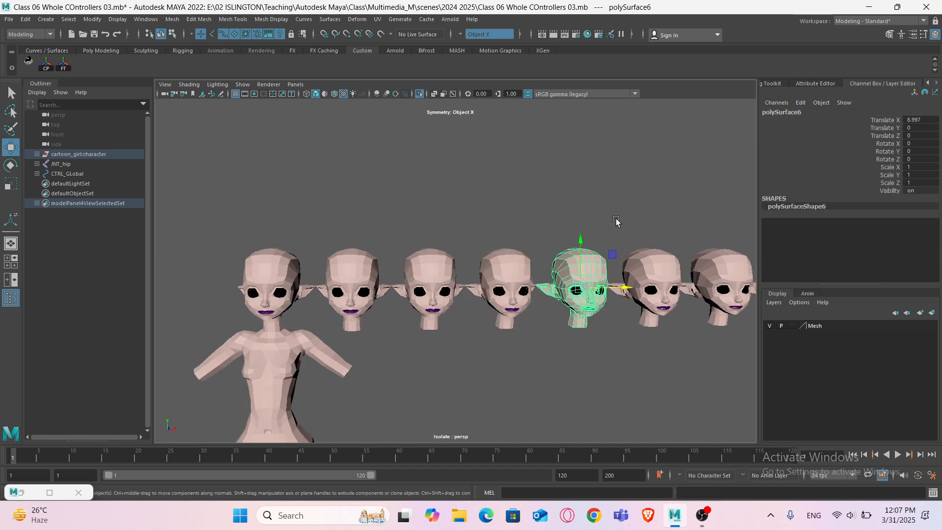
click(360, 257)
click(425, 263)
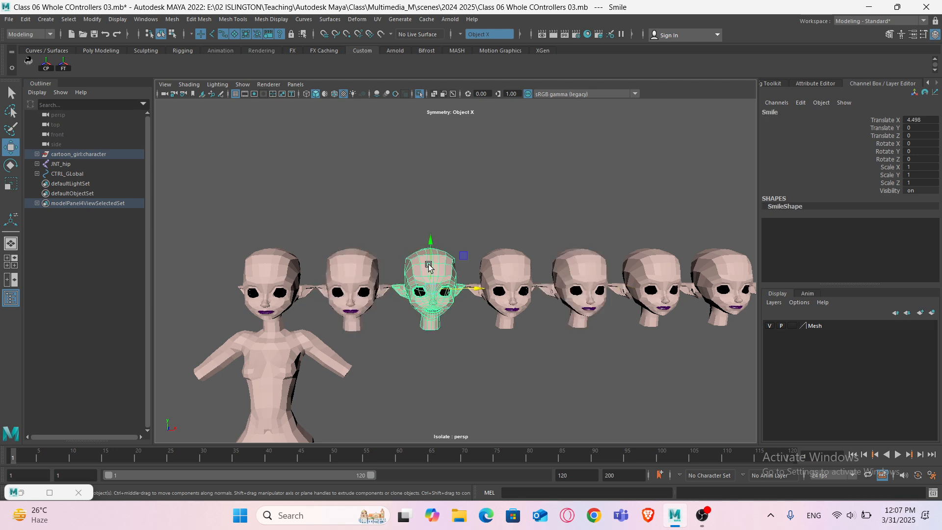
click(499, 261)
scroll(563, 268, down, 5)
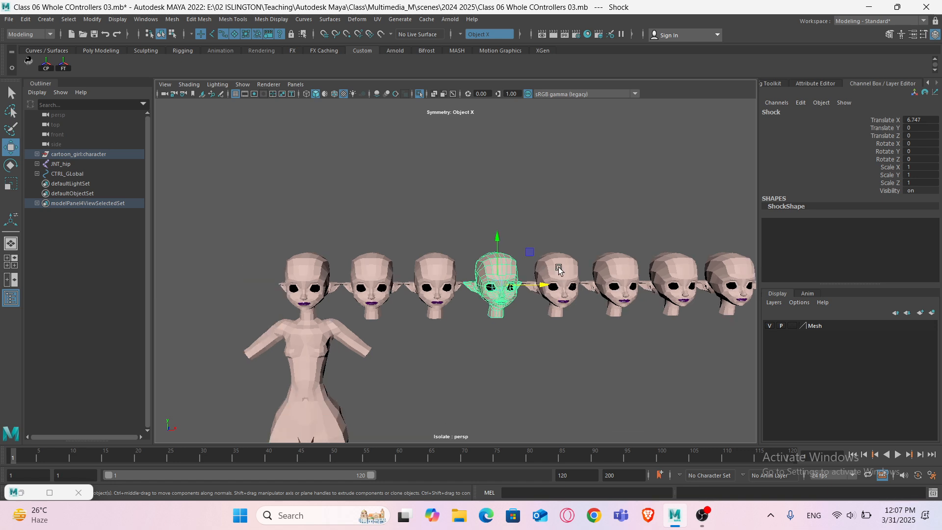
alt+middle_drag(553, 265, 534, 278)
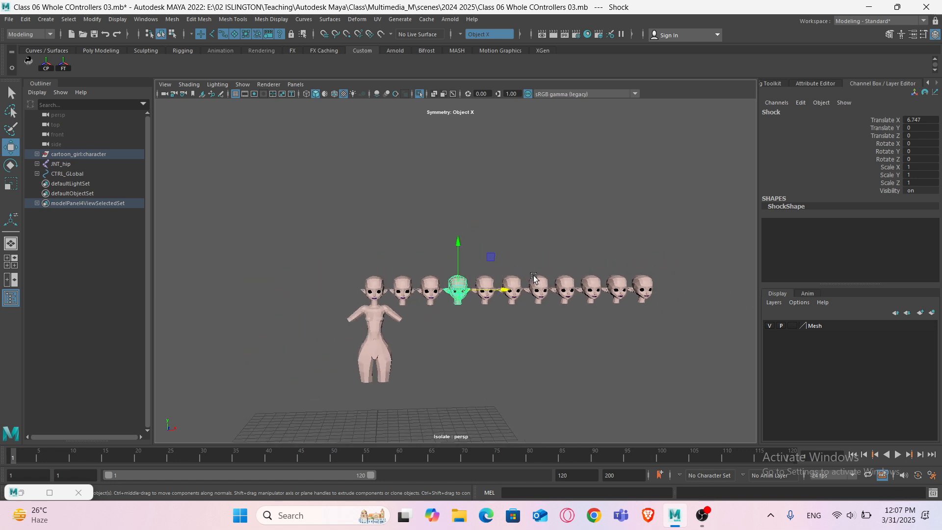
drag(673, 278, 395, 268)
scroll(392, 231, up, 5)
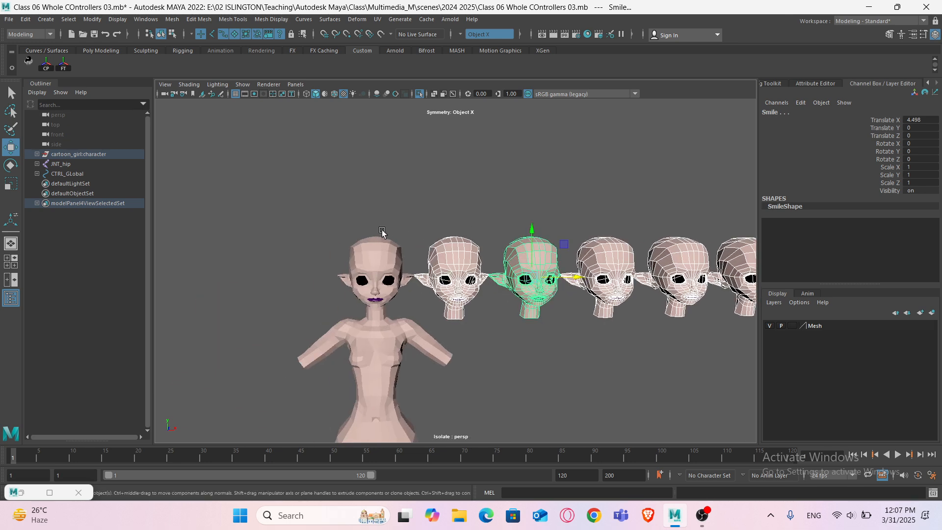
click(379, 192)
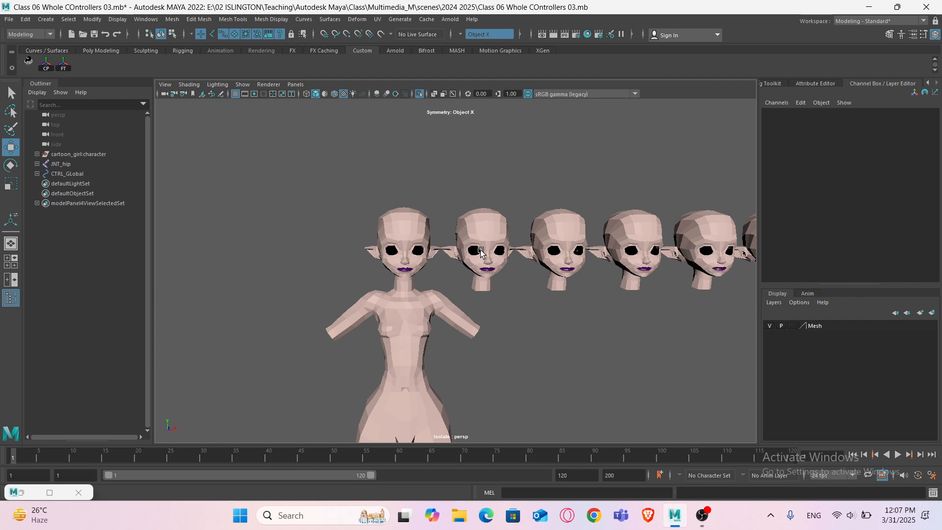
- Move the selected pair of eyes along X by about 2.26 into the first duplicate head's eye sockets
key(ctrl+1)
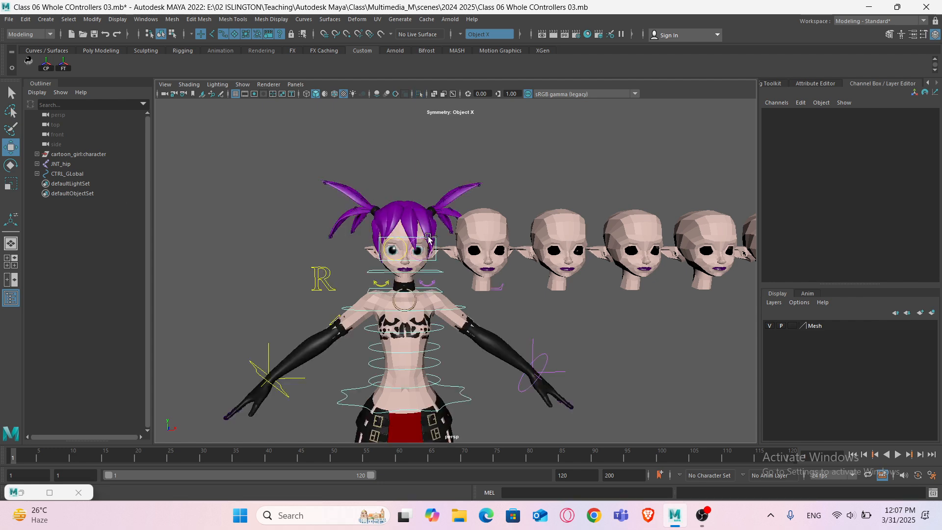
scroll(428, 239, up, 8)
click(342, 194)
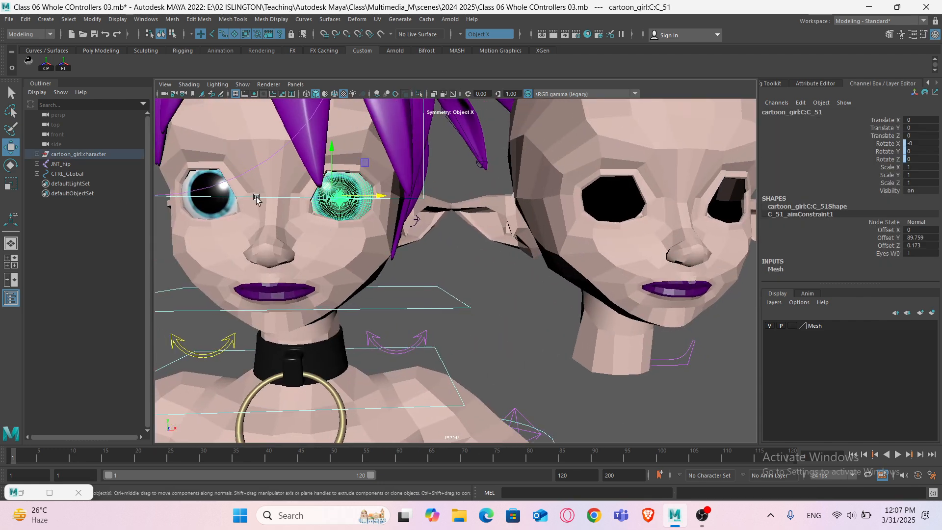
shift+click(222, 192)
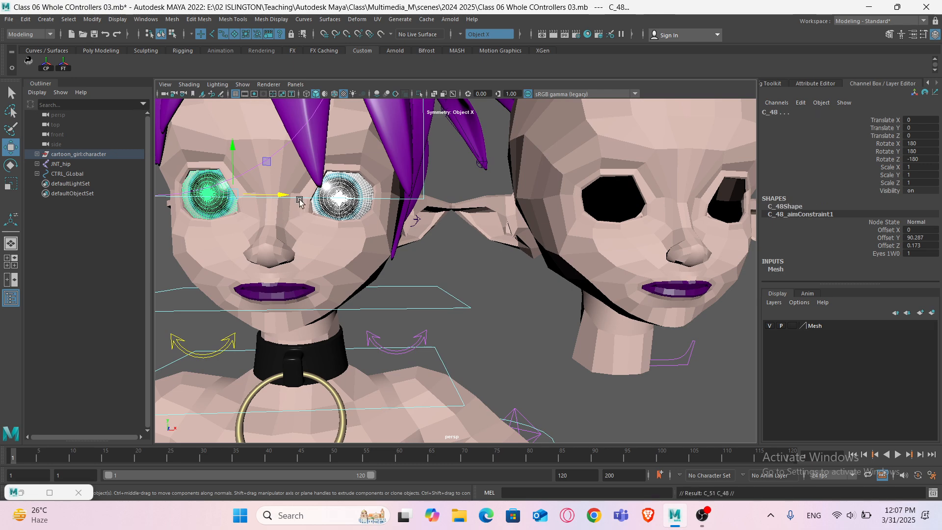
drag(281, 196, 658, 210)
alt+middle_drag(643, 206, 534, 236)
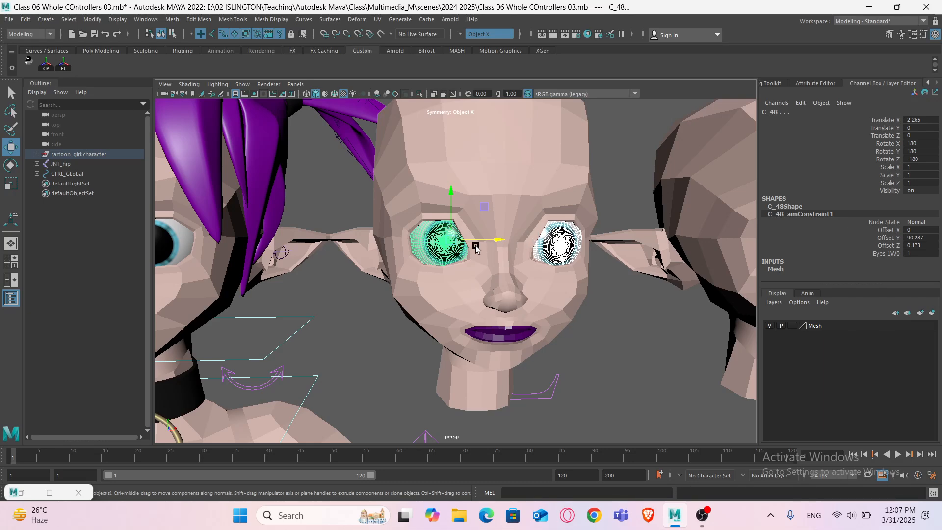
alt+drag(497, 245, 525, 256)
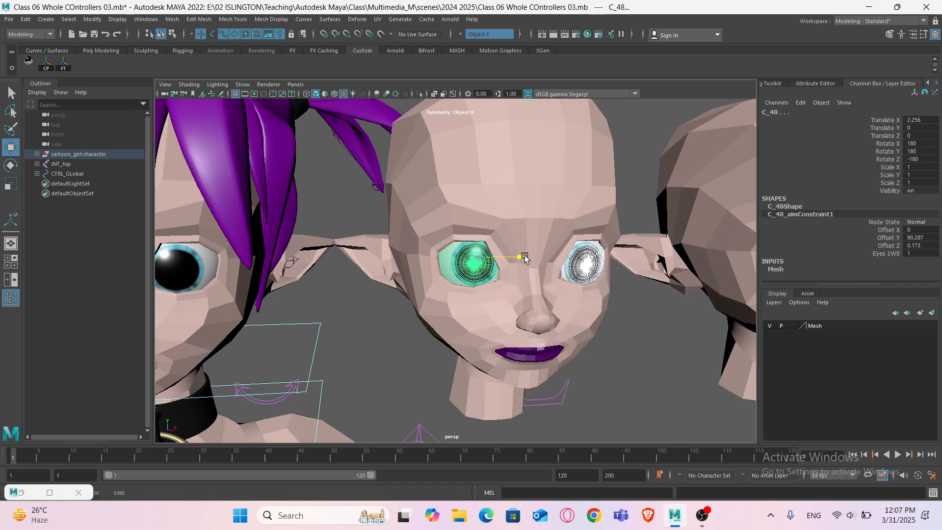
click(631, 170)
scroll(611, 208, down, 10)
alt+middle_drag(509, 239, 460, 245)
scroll(460, 246, down, 8)
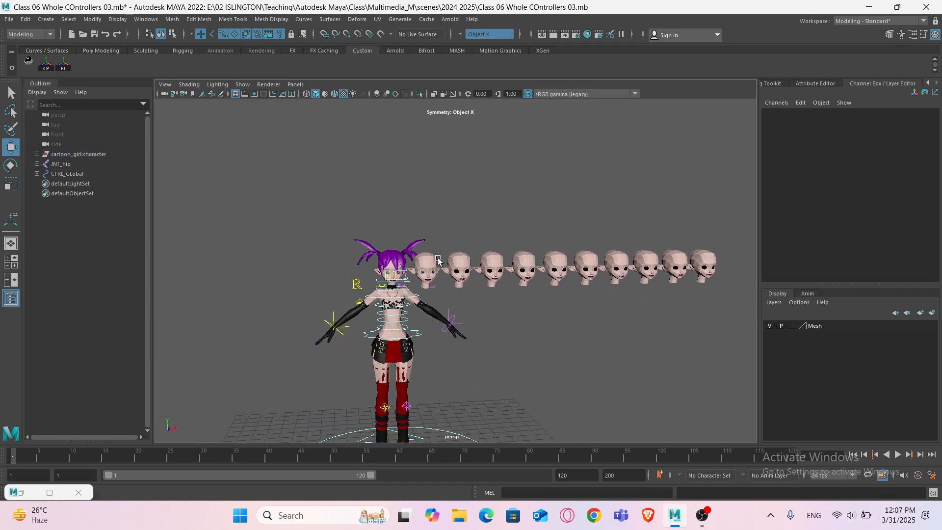
- Select all the duplicate heads, adding the original character head last
drag(658, 262, 432, 244)
scroll(421, 269, up, 3)
scroll(420, 269, up, 2)
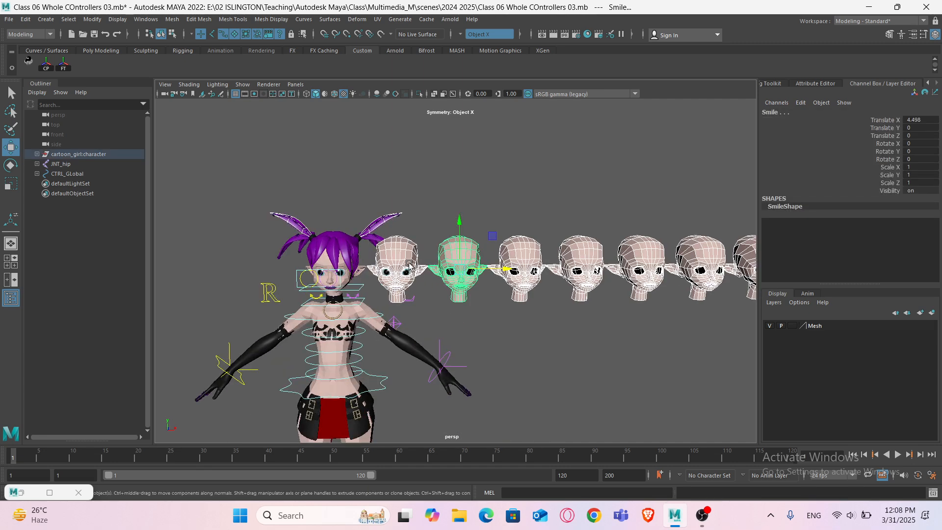
scroll(322, 235, up, 3)
scroll(323, 236, up, 4)
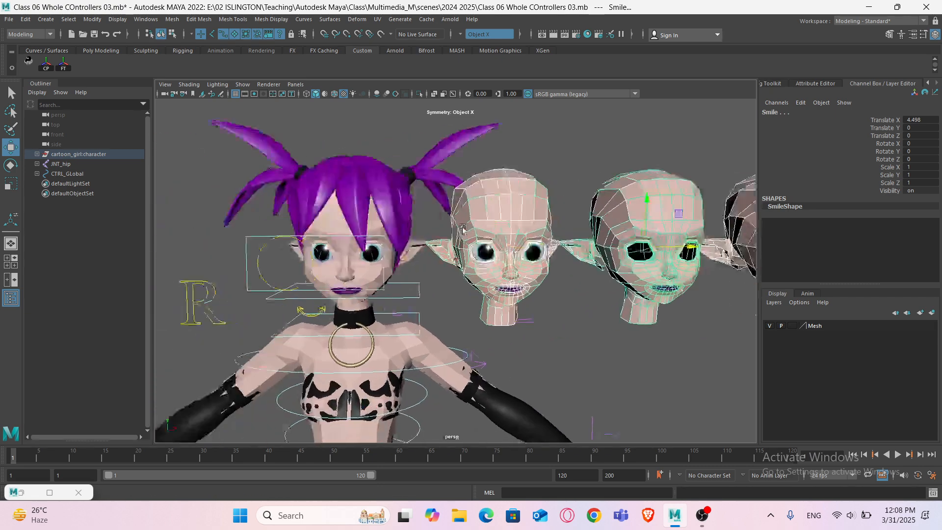
click(359, 219)
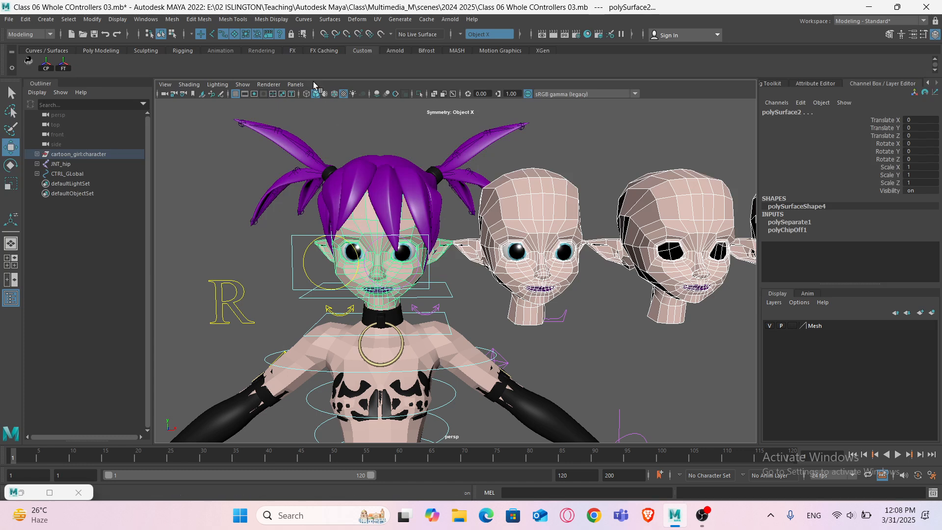
- Create a blend shape node named EXPRESSION on the original head using the selected duplicates as targets
click(356, 19)
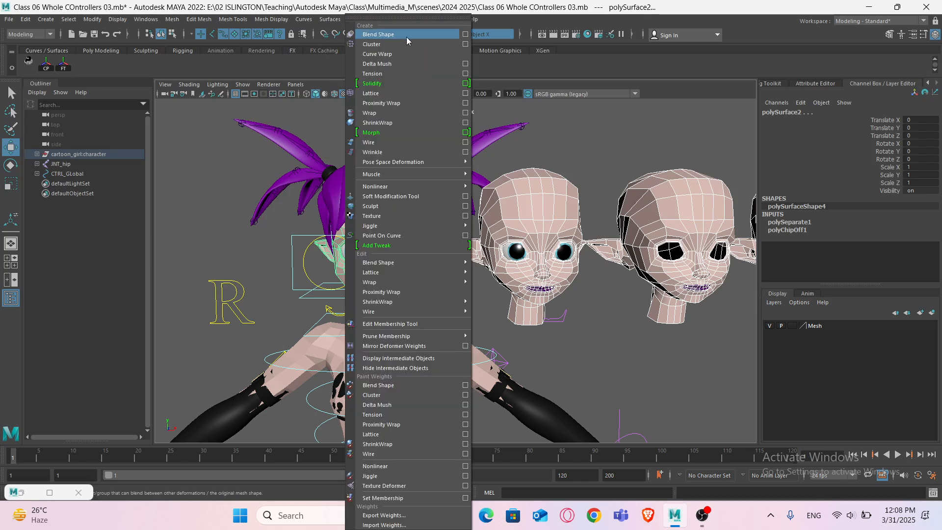
click(464, 34)
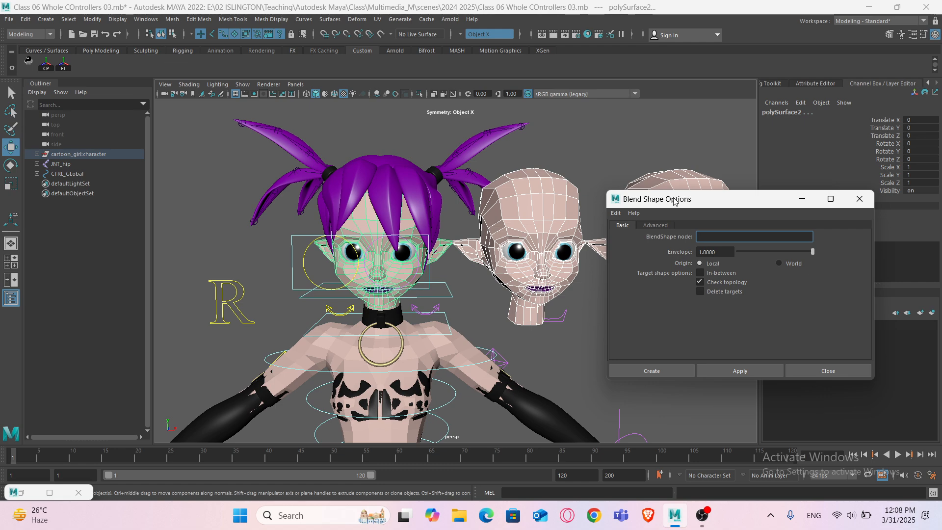
drag(674, 201, 701, 266)
scroll(339, 189, down, 5)
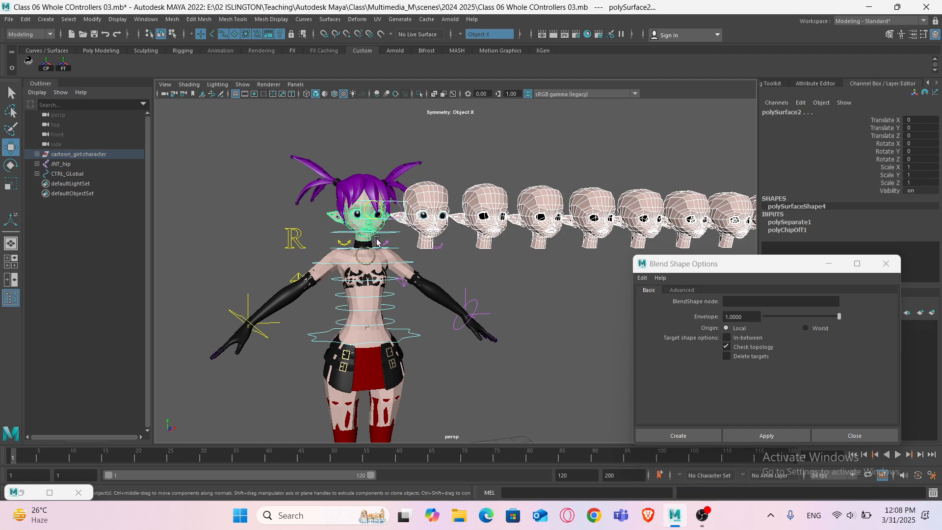
scroll(361, 239, up, 5)
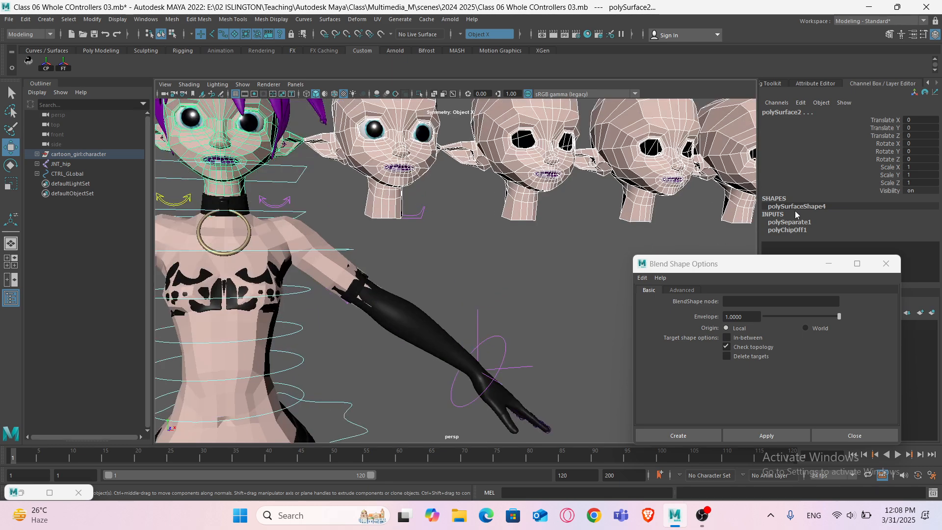
scroll(452, 199, down, 5)
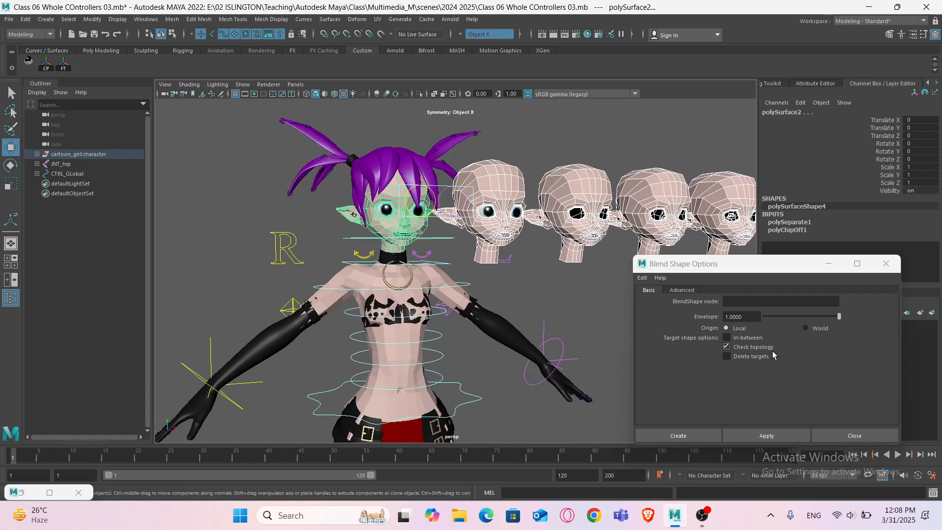
click(748, 300)
text(EXP)
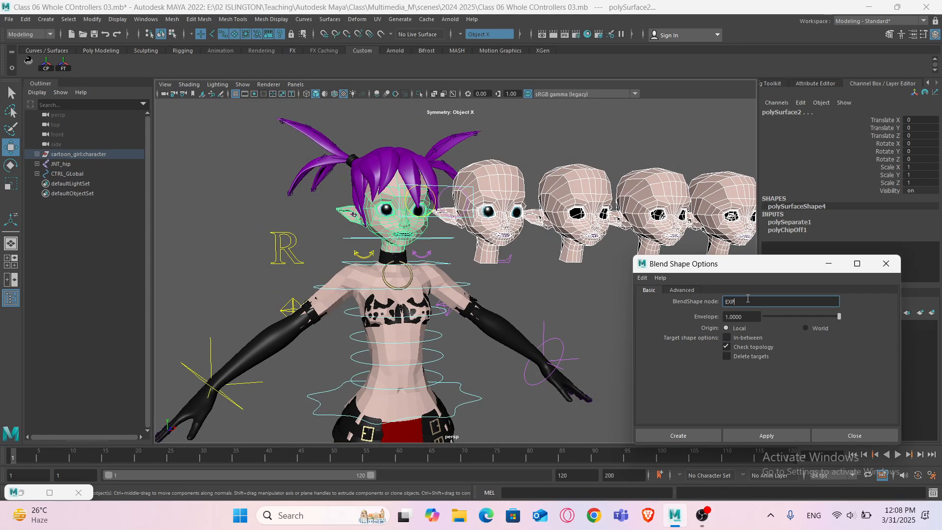
text(RESSION)
click(761, 436)
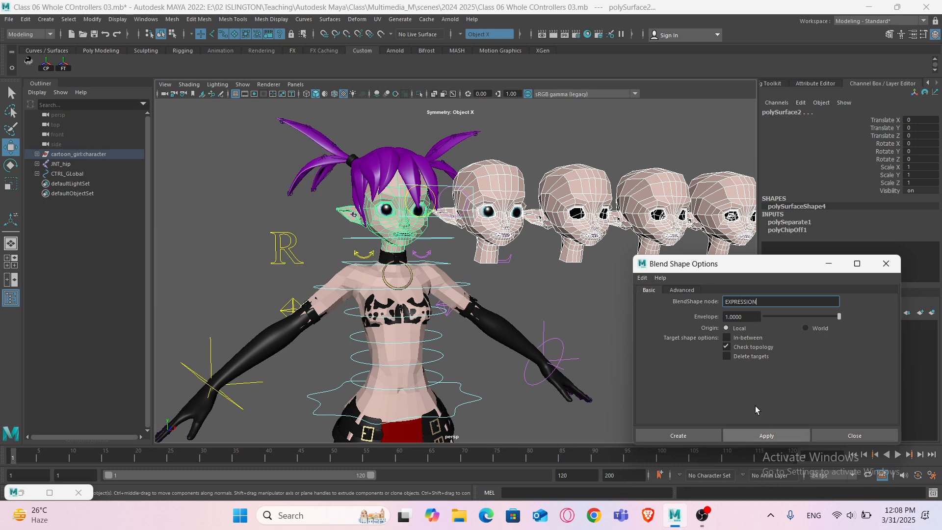
click(829, 263)
- Inspect the EXPRESSION node's target weight attributes on the original head
click(369, 218)
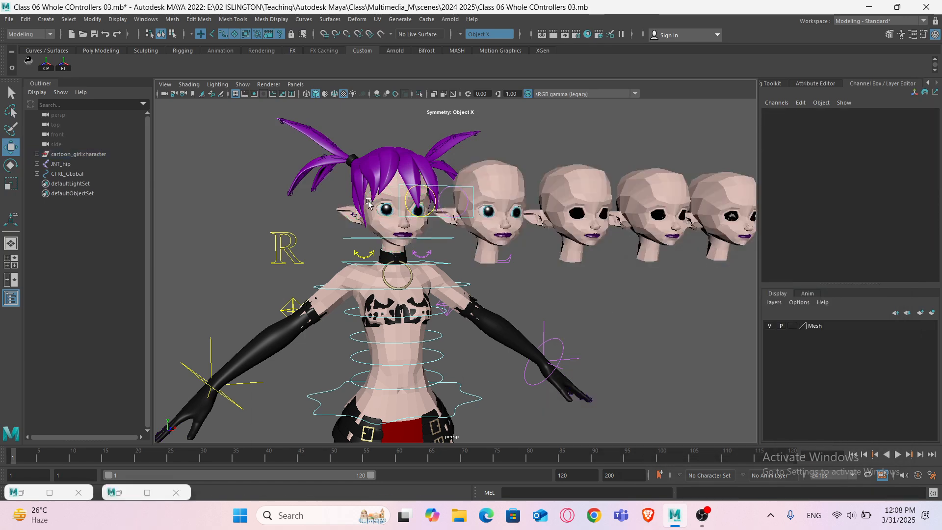
click(789, 222)
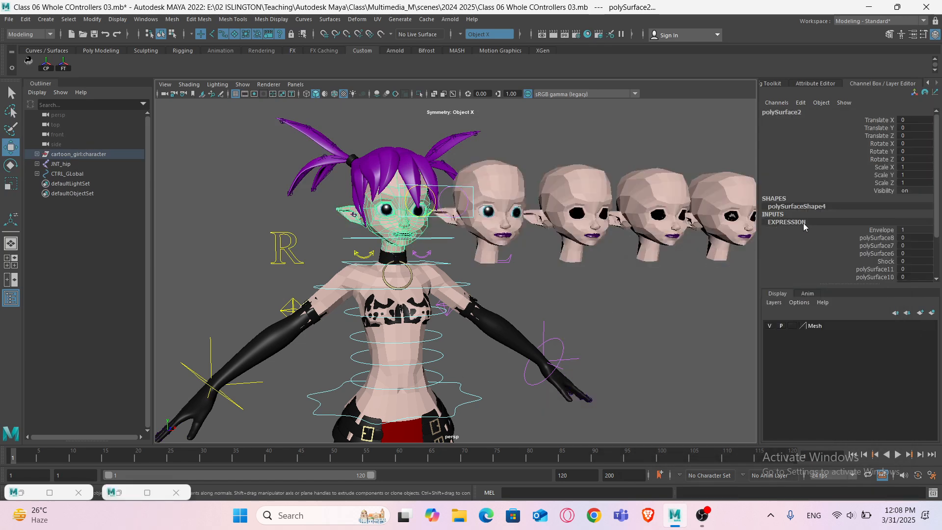
scroll(886, 261, down, 1)
click(887, 239)
scroll(891, 252, down, 2)
click(885, 231)
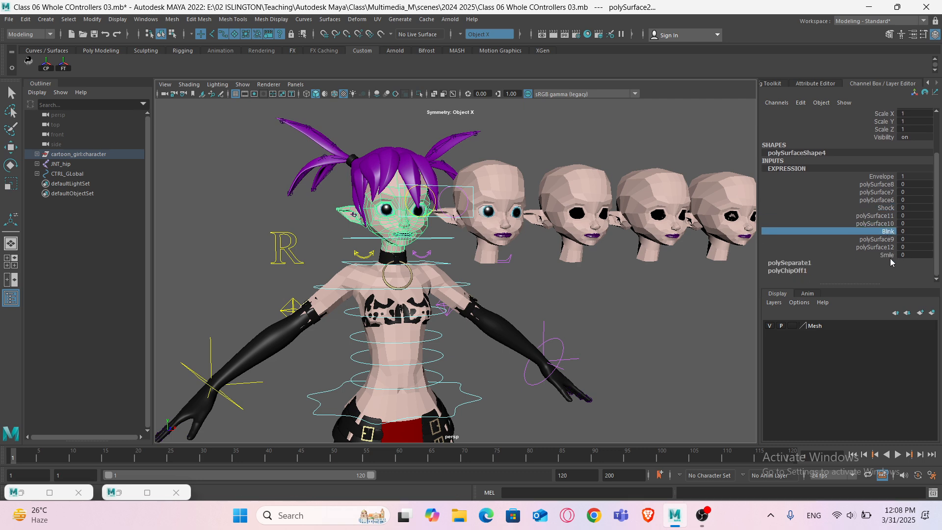
click(889, 256)
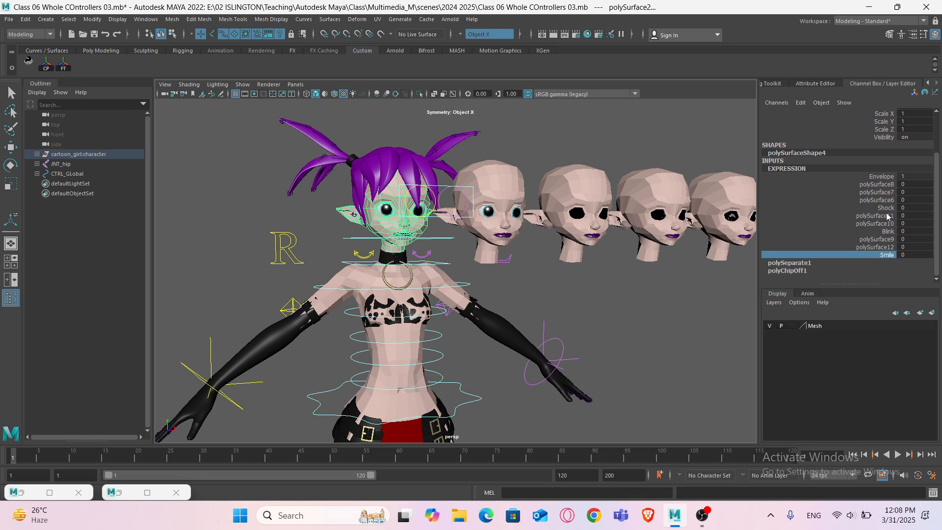
drag(876, 185, 878, 201)
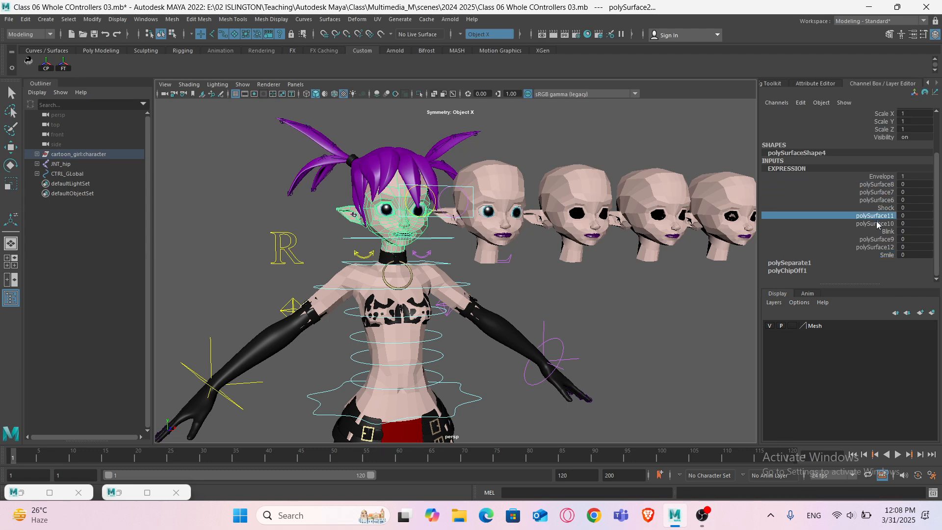
- Pull the top vertices of the Blink head upward to create a test deformation
click(487, 203)
key(w)
alt+middle_drag(638, 189, 554, 224)
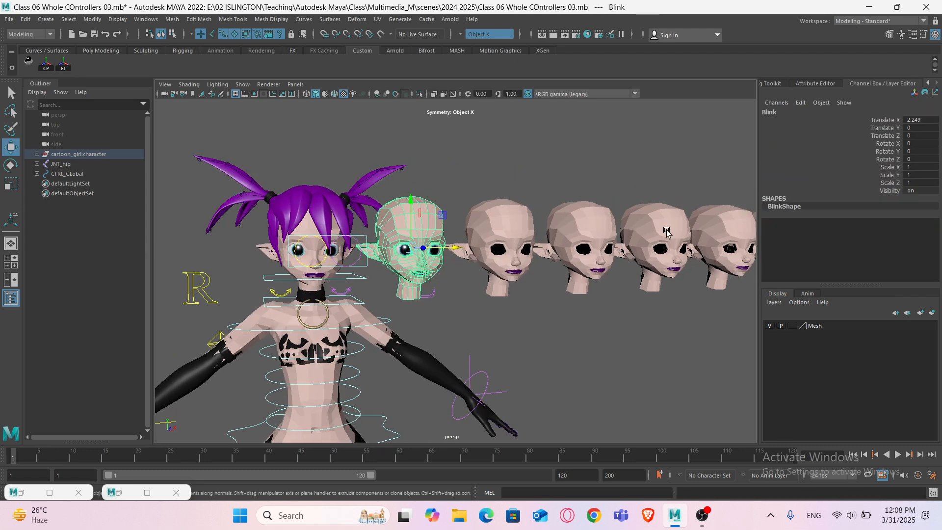
click(664, 227)
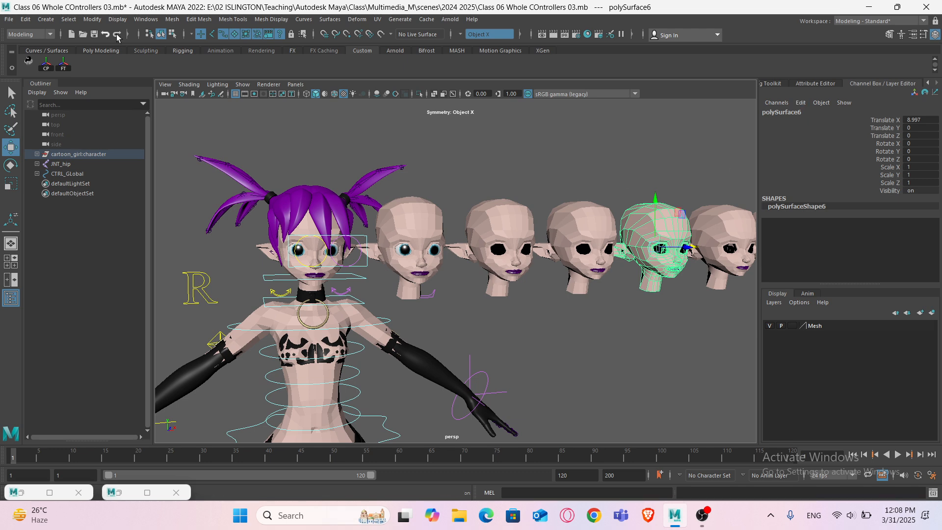
scroll(425, 203, down, 3)
alt+middle_drag(448, 206, 419, 213)
click(418, 213)
click(392, 234)
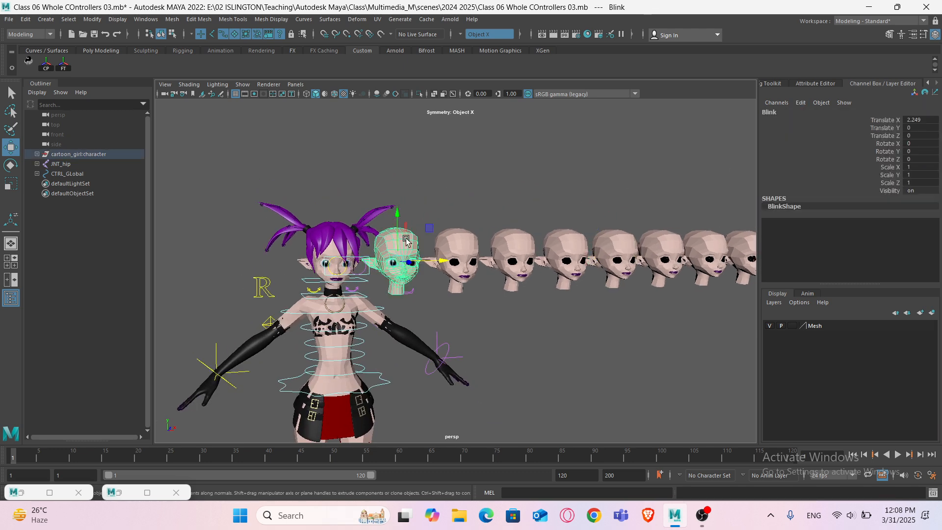
scroll(392, 245, up, 3)
alt+middle_drag(392, 252, 485, 259)
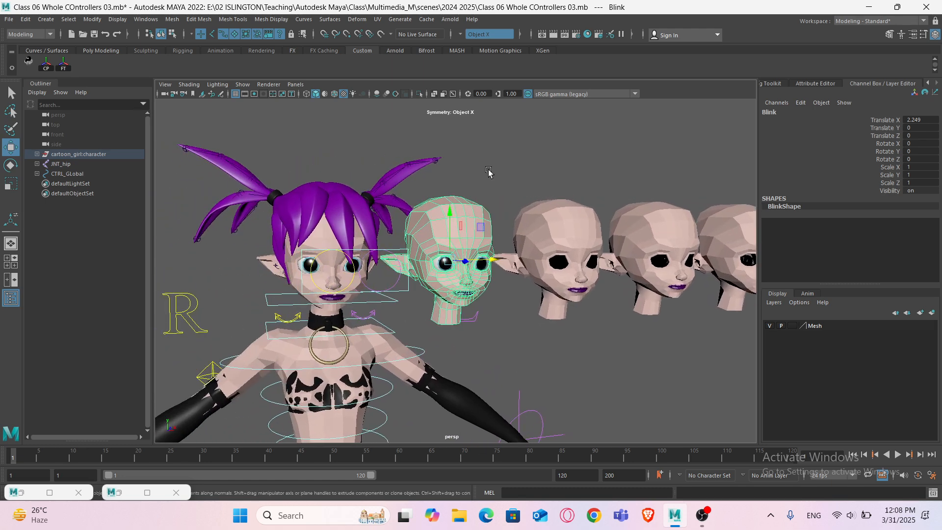
right_drag(489, 171, 456, 174)
drag(481, 214, 482, 214)
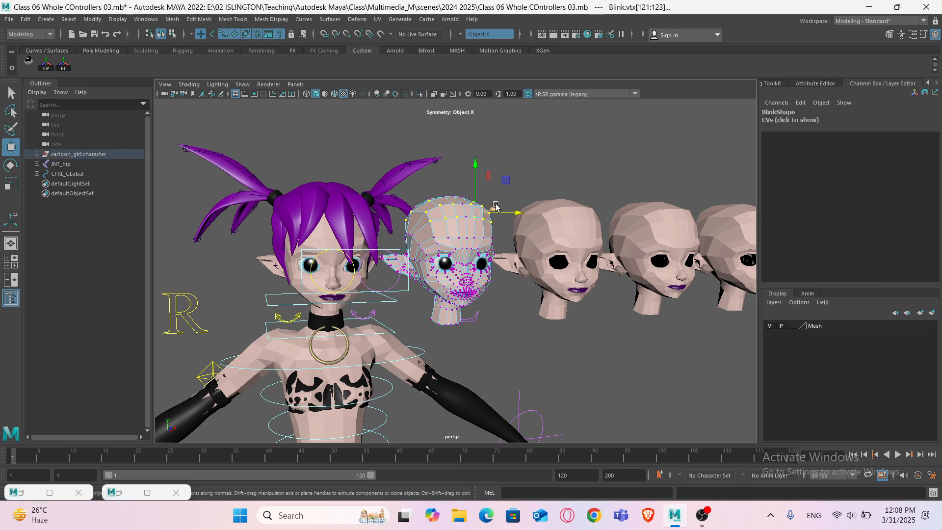
drag(475, 162, 475, 121)
alt+drag(469, 193, 450, 197)
right_drag(454, 174, 501, 160)
- Raise the Blink target weight on the original head's EXPRESSION node to 1
click(367, 275)
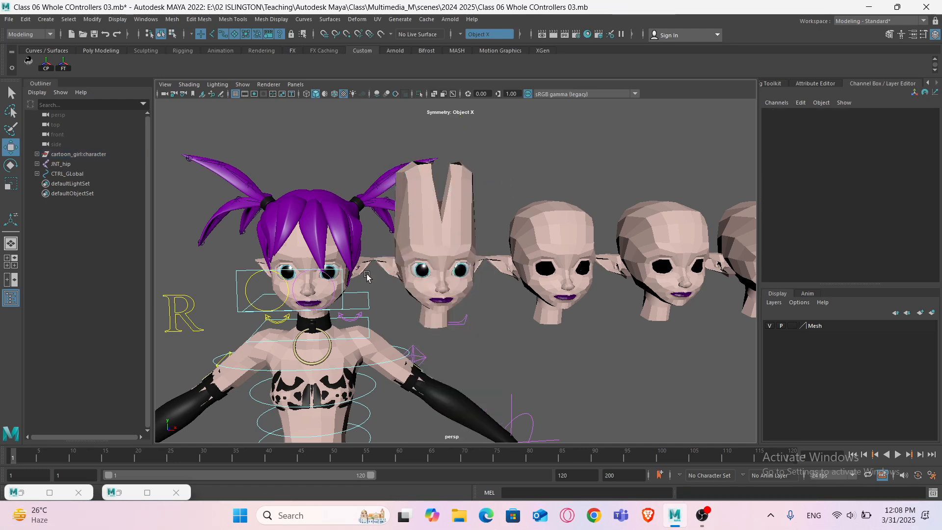
click(290, 248)
click(416, 237)
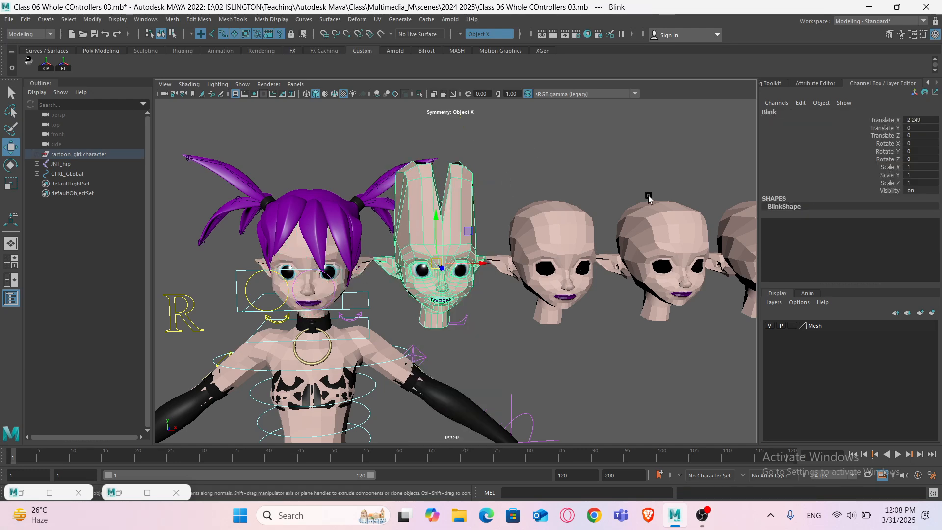
click(288, 252)
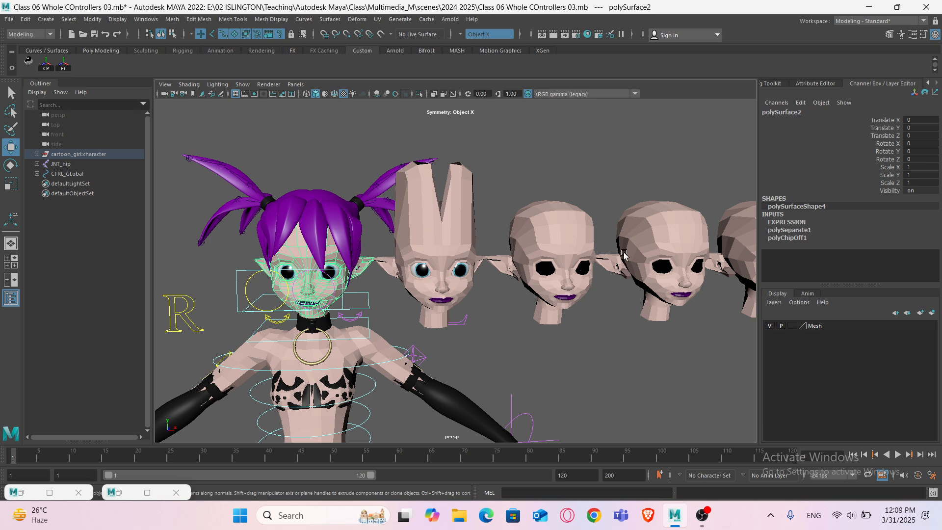
click(785, 222)
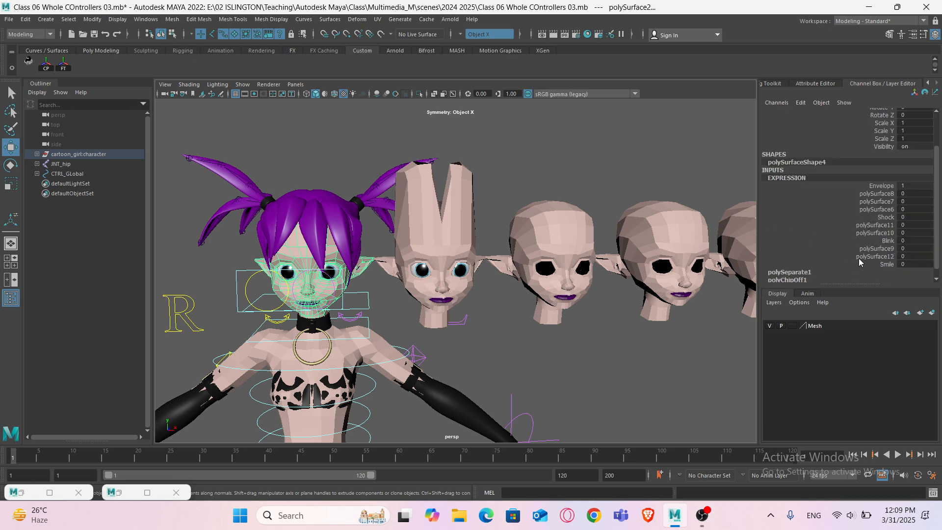
click(879, 241)
middle_drag(615, 289, 636, 298)
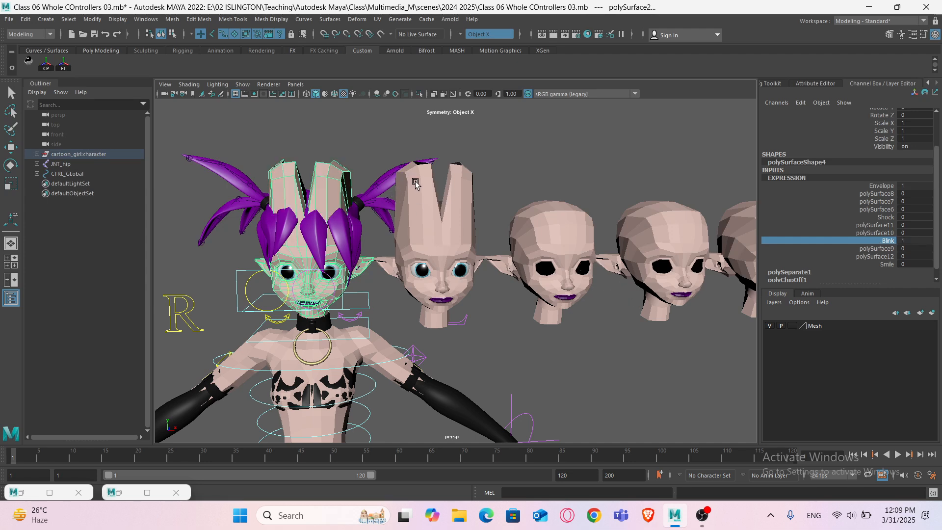
- Set the Blink target weight to 0.5 and reset it to 0
double_click(918, 241)
text(0)
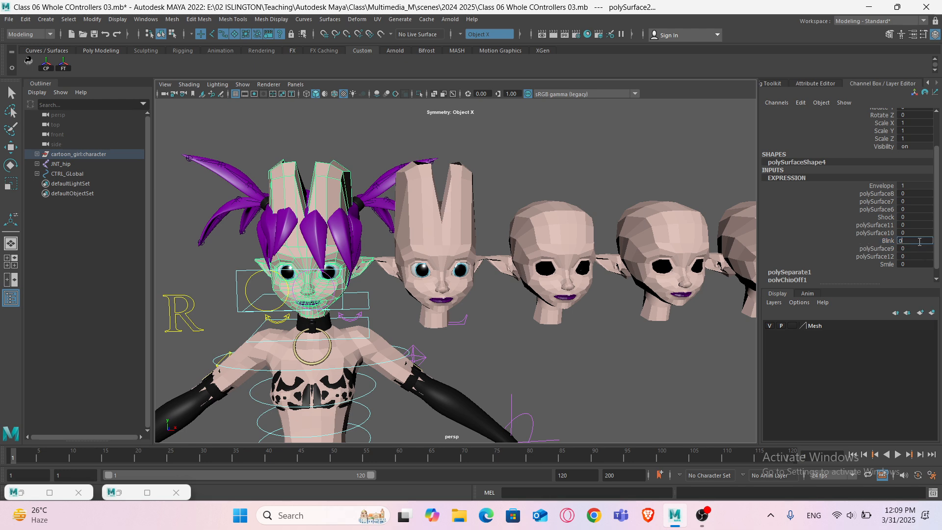
text(.5)
key(Return)
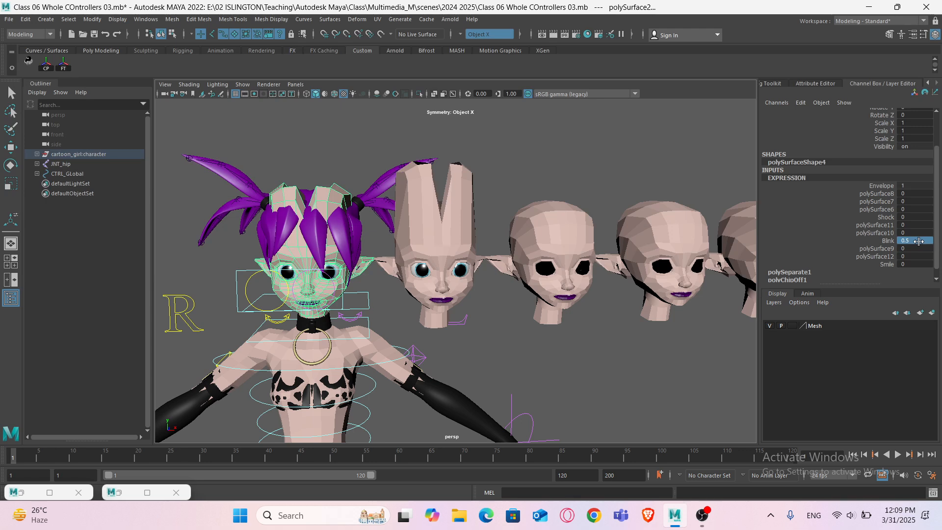
double_click(918, 241)
text(0)
key(Return)
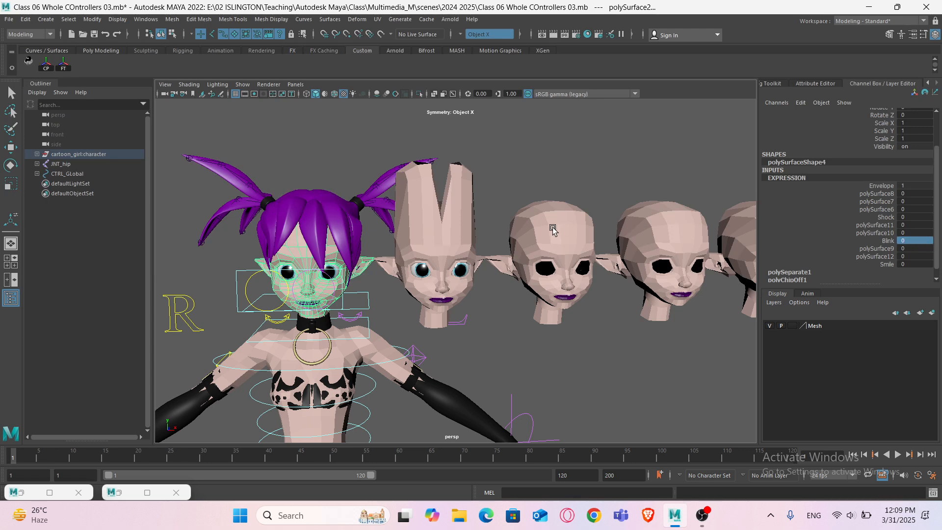
- Undo the last three actions
key(ctrl+z)
key(ctrl+z)
key(ctrl+z)
key(ctrl+z)
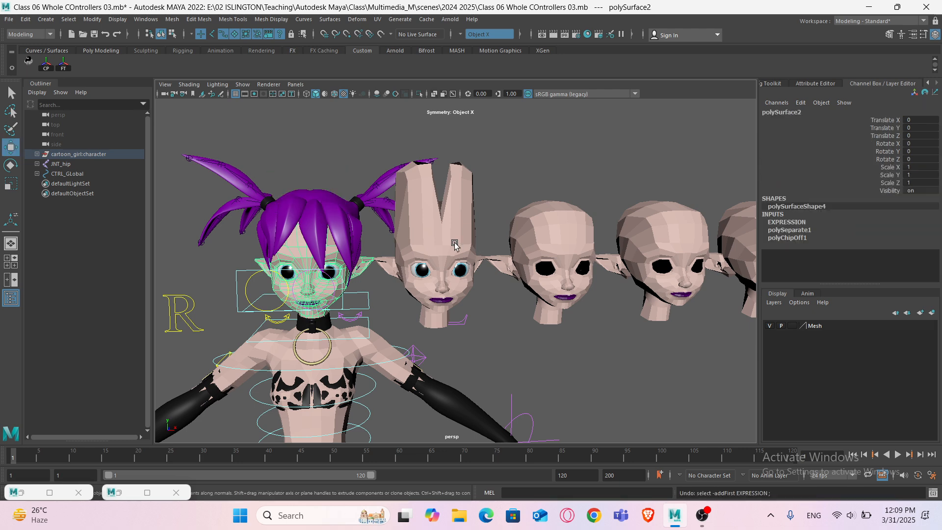
- Undo the remaining test edits on the Blink head
key(ctrl+z)
key(ctrl+z)
key(ctrl+z)
key(ctrl+z)
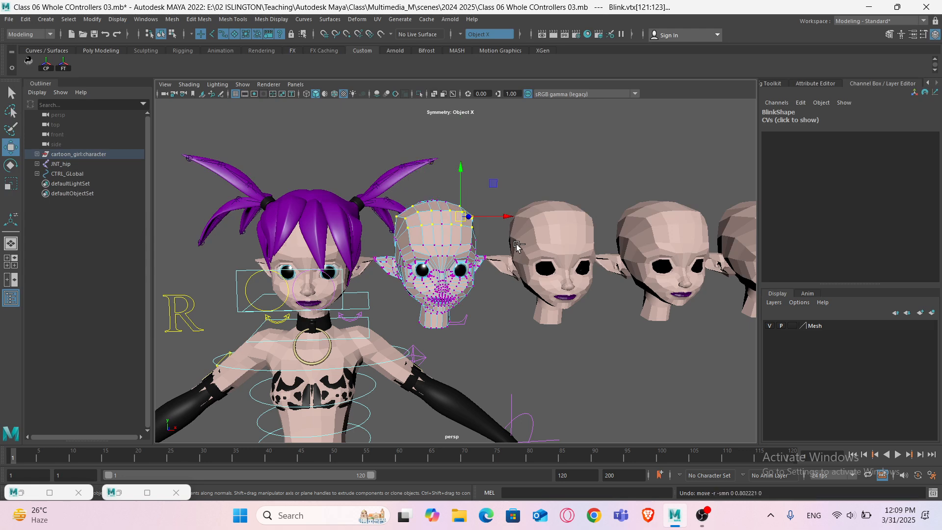
key(ctrl+z)
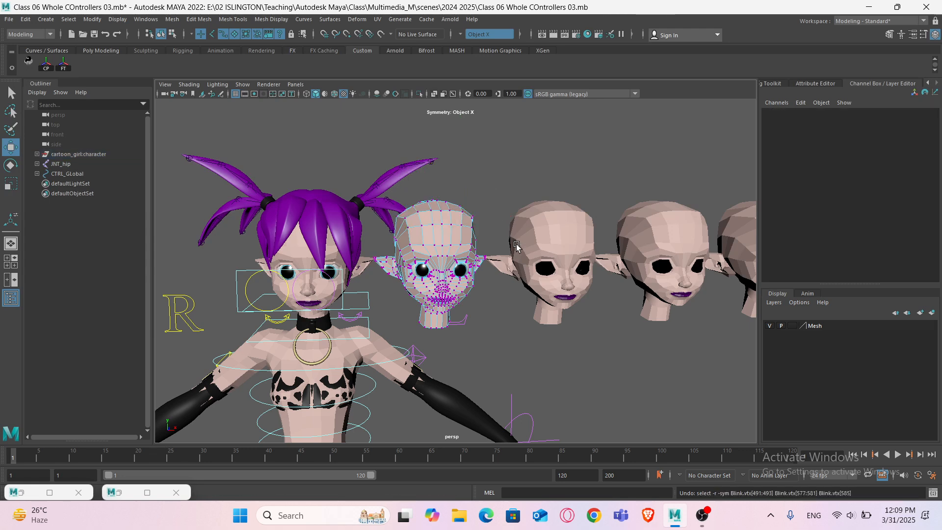
- Frame the Blink head and select the vertices of its upper eyelid around one eye
right_drag(479, 225, 508, 204)
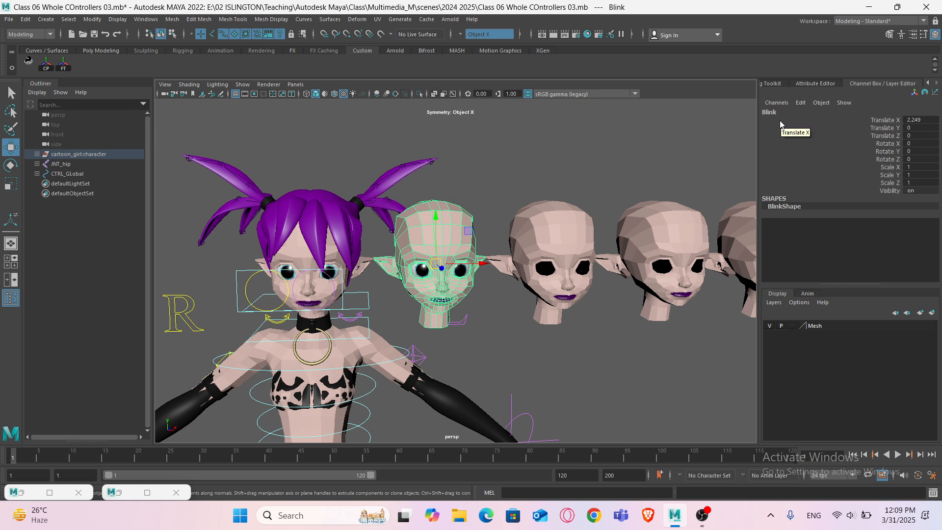
key(f)
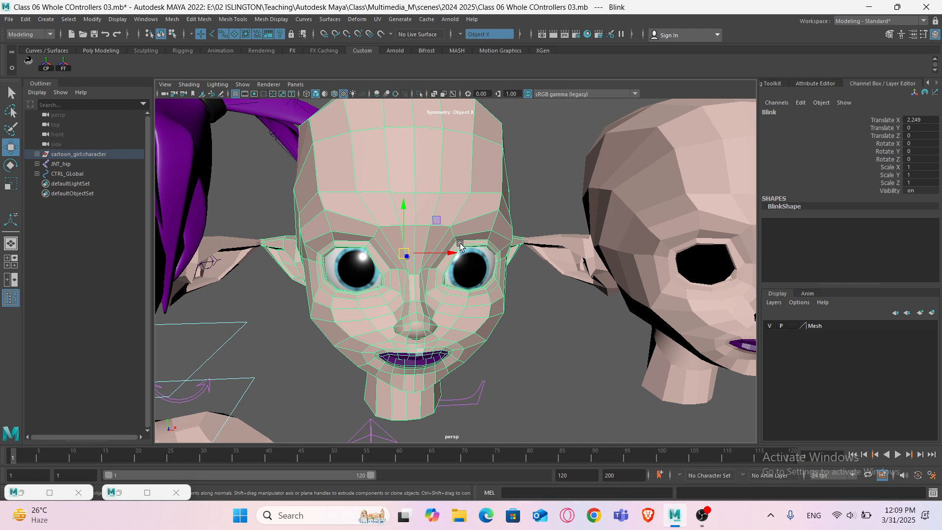
scroll(435, 262, up, 2)
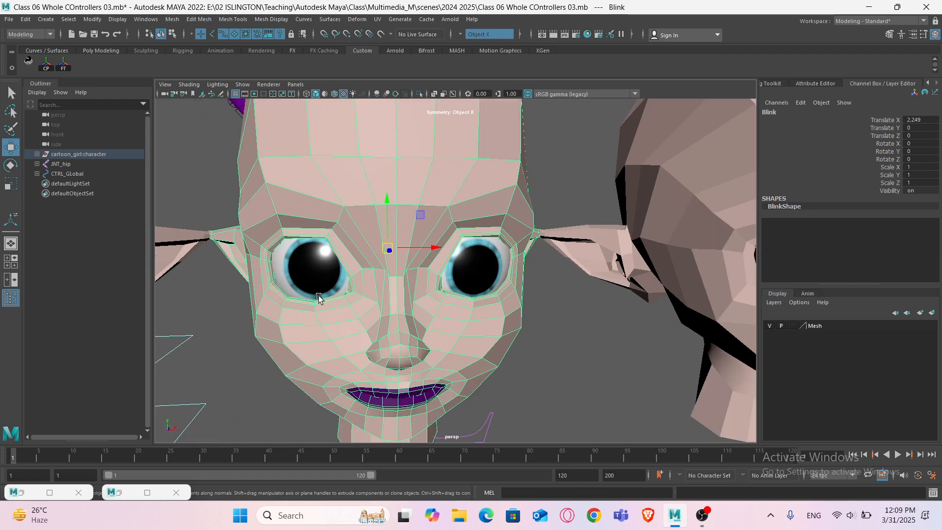
scroll(370, 266, up, 5)
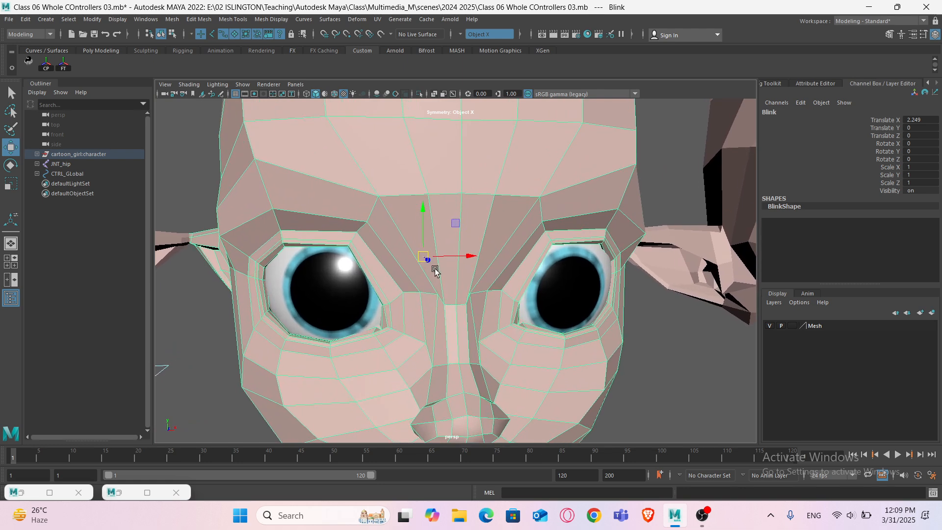
right_click(347, 180)
right_drag(347, 181, 313, 181)
alt+middle_drag(426, 231, 335, 229)
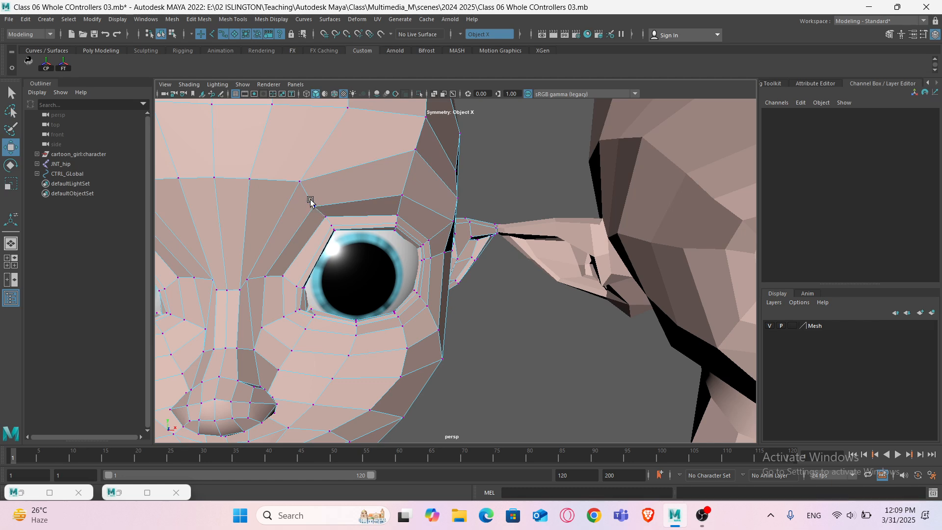
drag(310, 198, 344, 241)
alt+drag(347, 242, 337, 253)
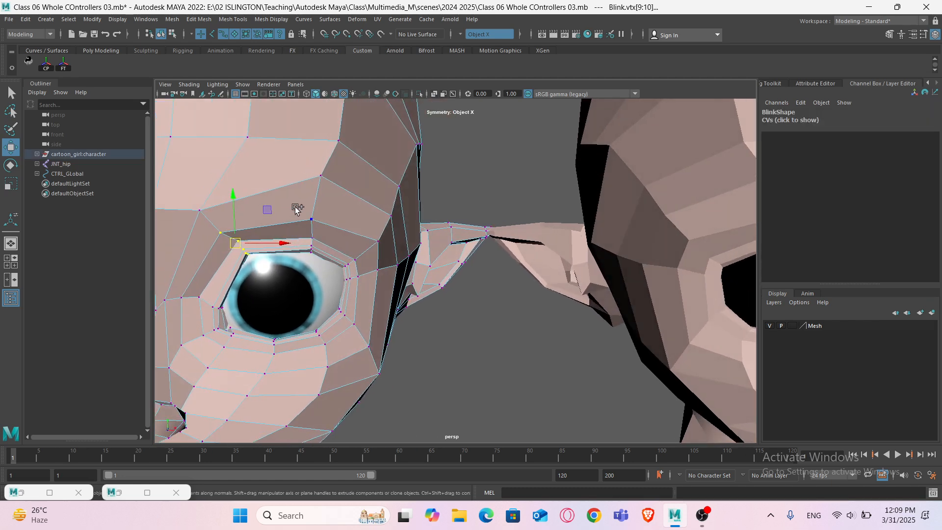
shift+drag(295, 207, 319, 262)
shift+drag(355, 229, 386, 291)
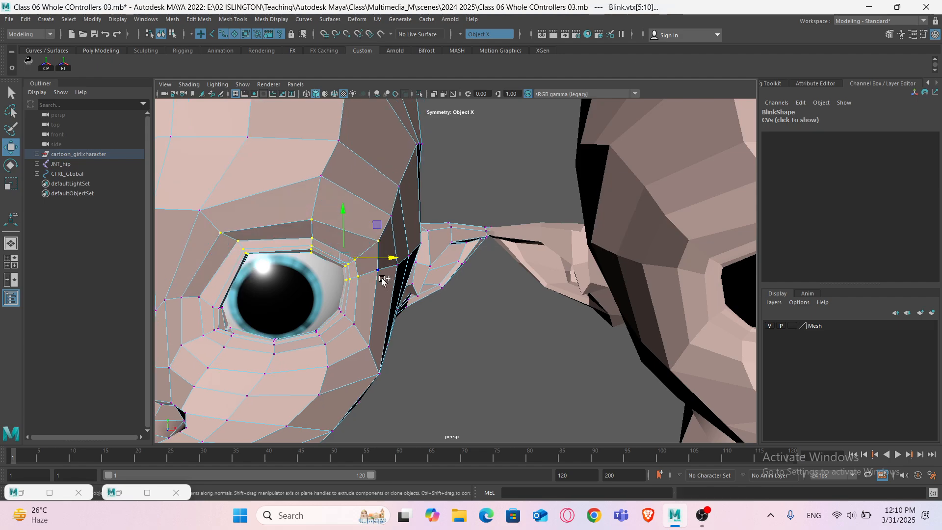
- Add the hidden upper eyelid vertices to the selection, checking them in wireframe view
key(4)
scroll(393, 292, down, 5)
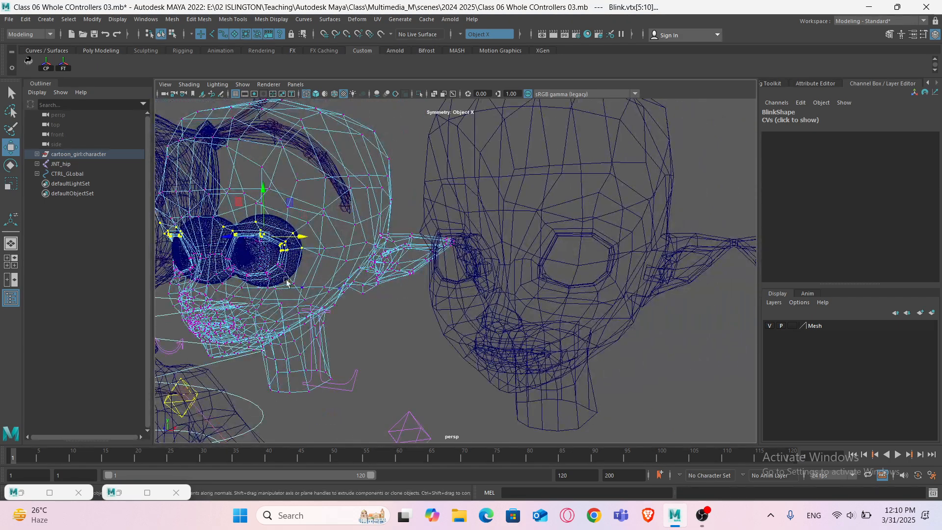
alt+drag(287, 281, 302, 267)
scroll(352, 281, up, 4)
scroll(351, 281, up, 3)
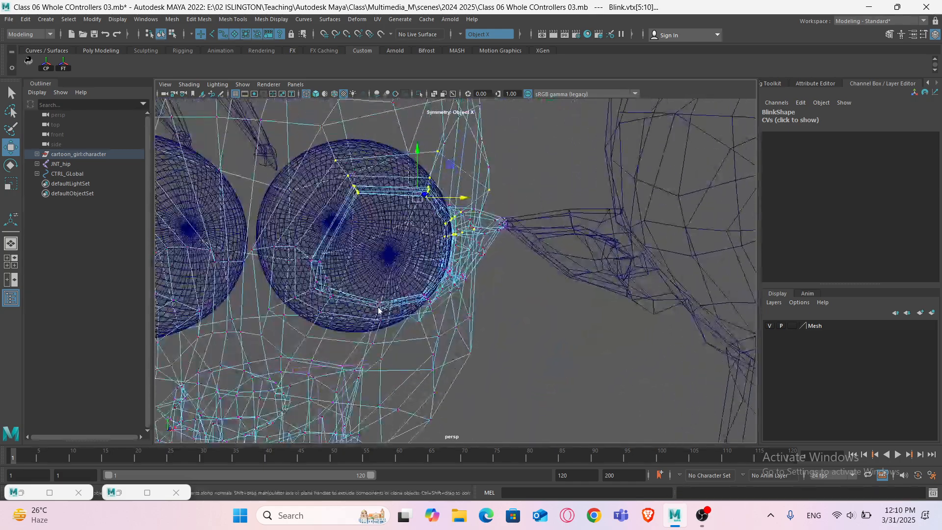
key(5)
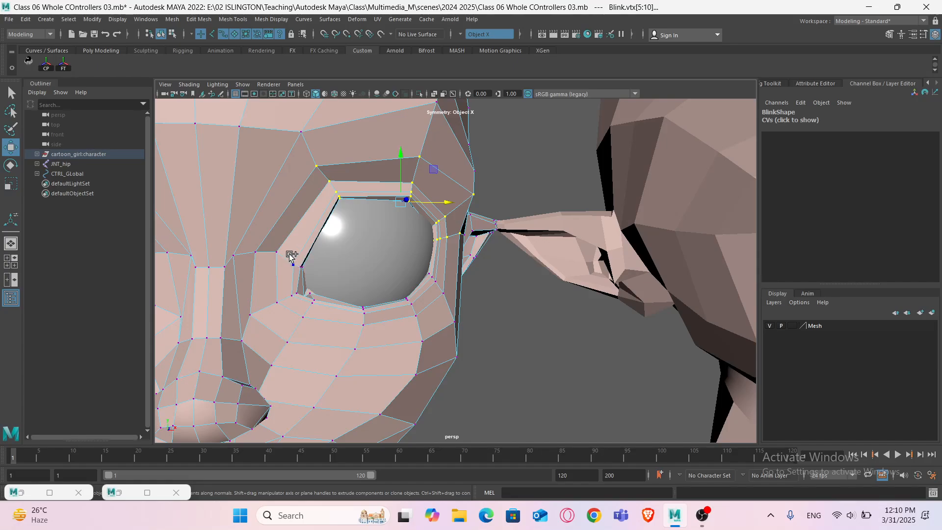
shift+drag(309, 269, 279, 258)
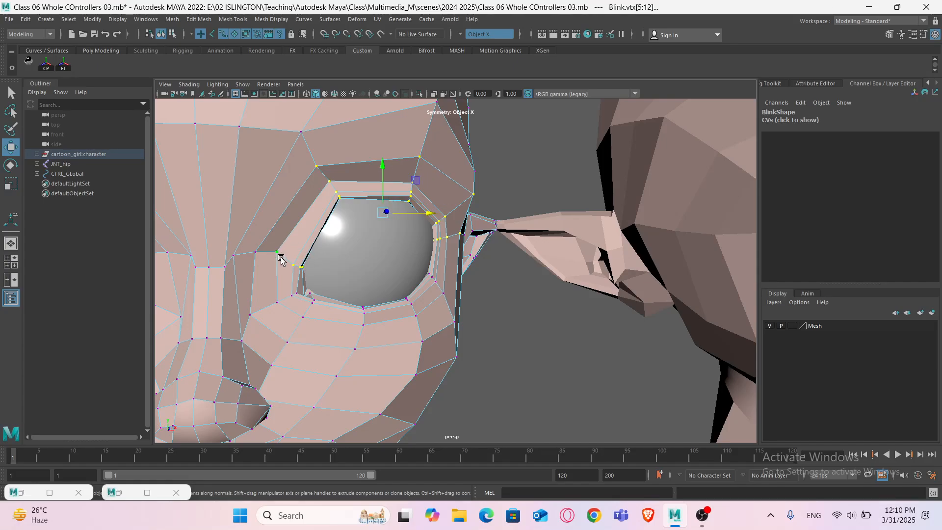
key(4)
scroll(323, 269, up, 6)
scroll(323, 259, down, 6)
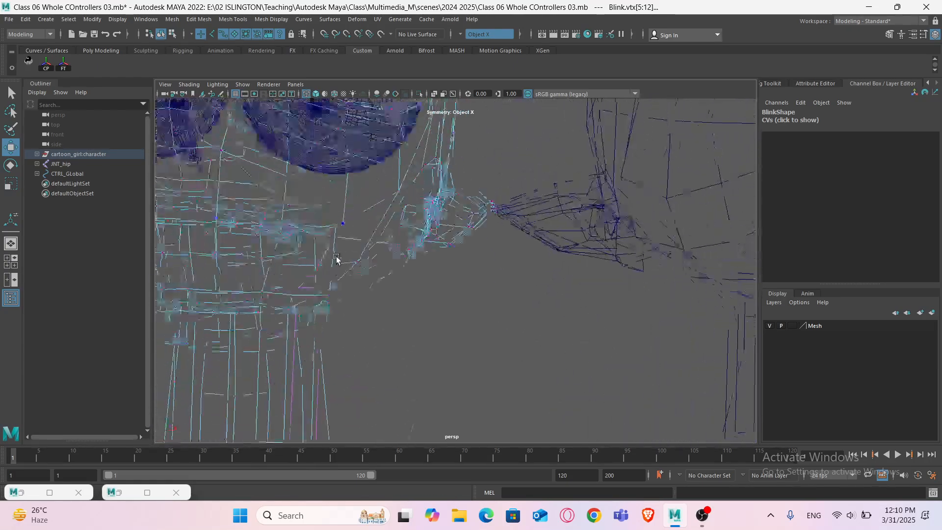
key(5)
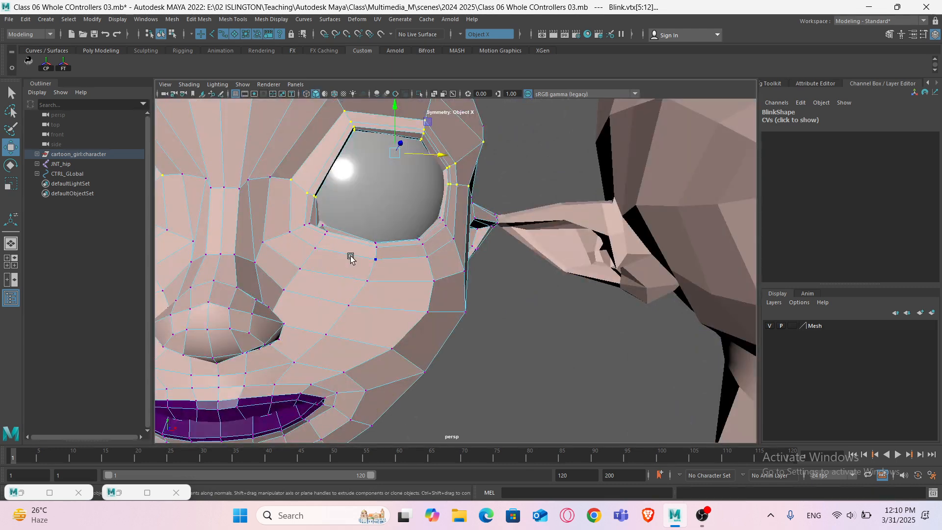
mouse_move(378, 236)
alt+mouse_down()
mouse_move(381, 227)
mouse_move(371, 251)
alt+mouse_up()
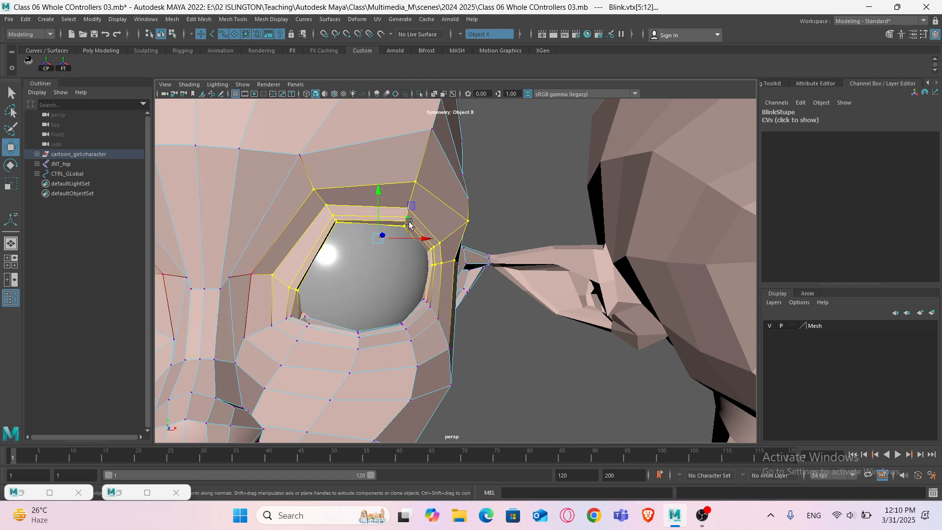
- Move the selected upper eyelid vertices down so the lid partly covers the eyeball
alt+drag(362, 250, 395, 211)
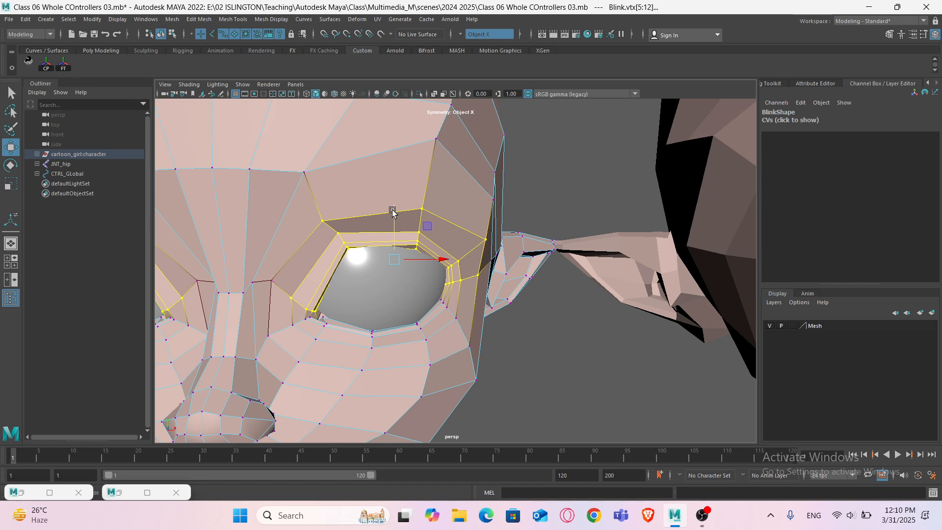
key(ctrl+z)
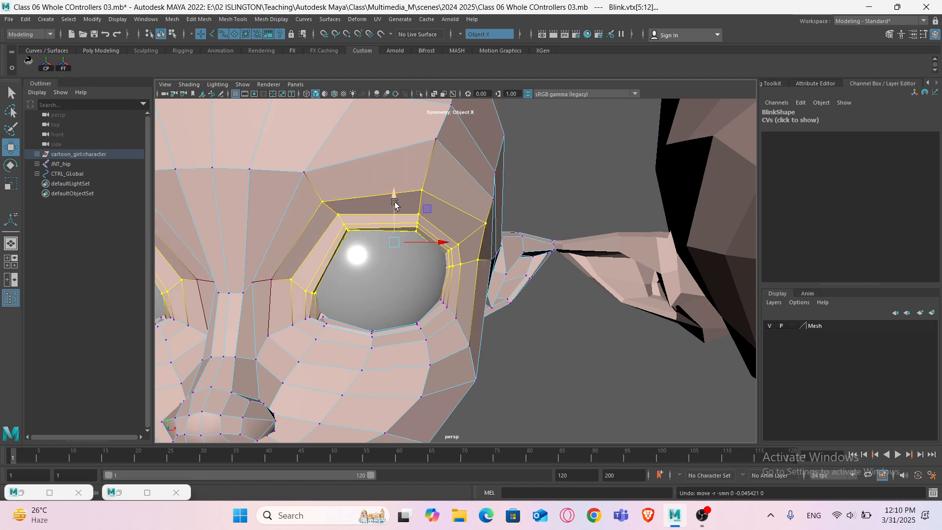
drag(391, 193, 390, 209)
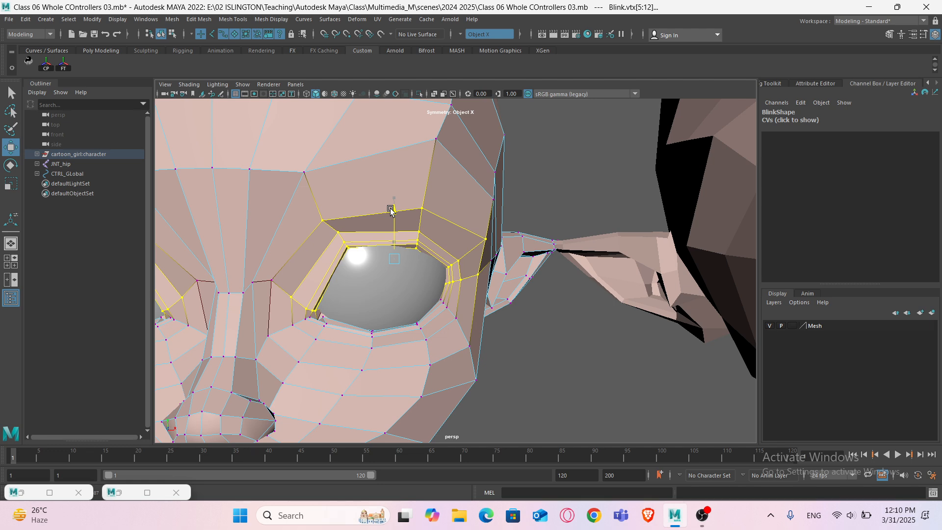
ctrl+drag(279, 288, 328, 331)
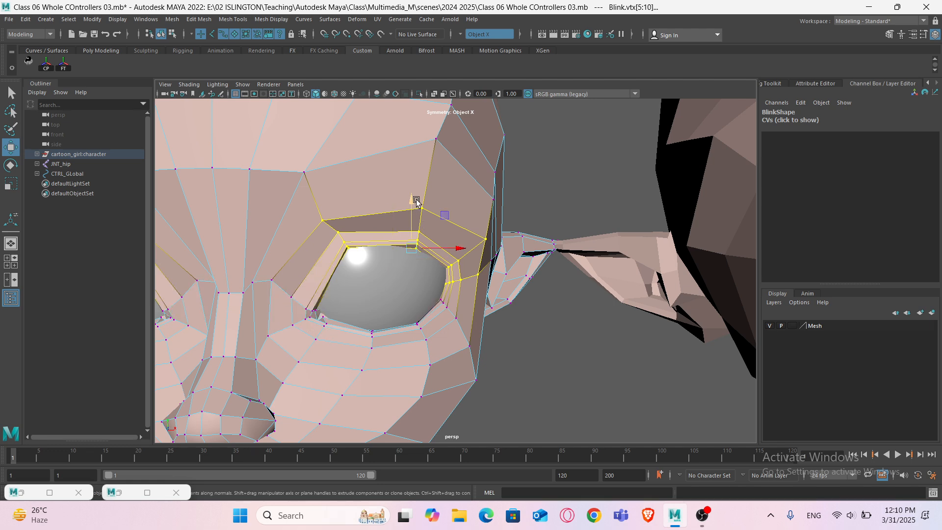
drag(407, 201, 406, 214)
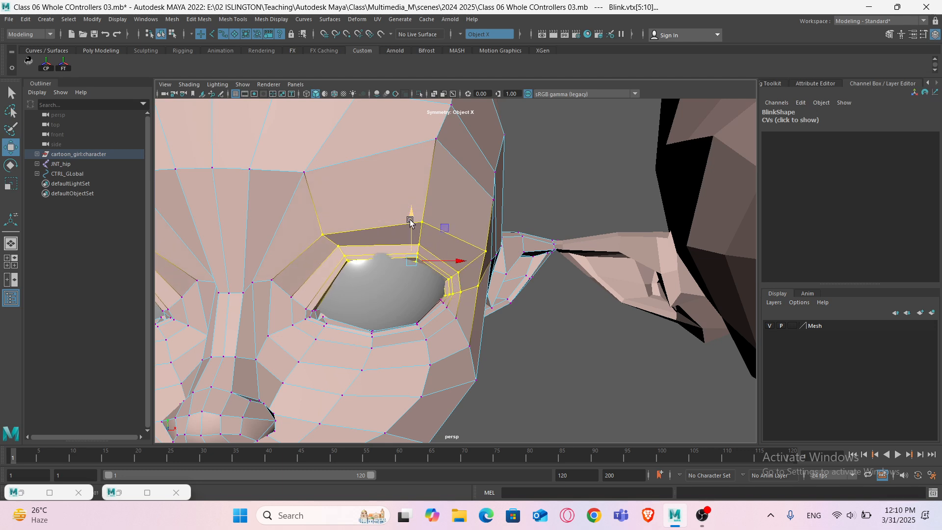
drag(410, 222, 409, 215)
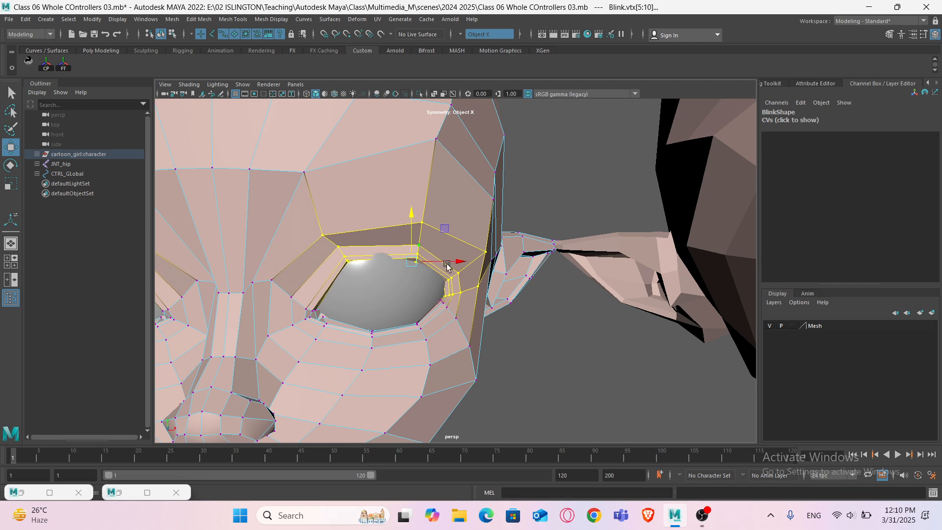
mouse_move(489, 298)
ctrl+mouse_down()
mouse_move(468, 281)
mouse_move(435, 298)
mouse_move(425, 290)
mouse_move(413, 304)
mouse_move(423, 302)
ctrl+mouse_up()
key(4)
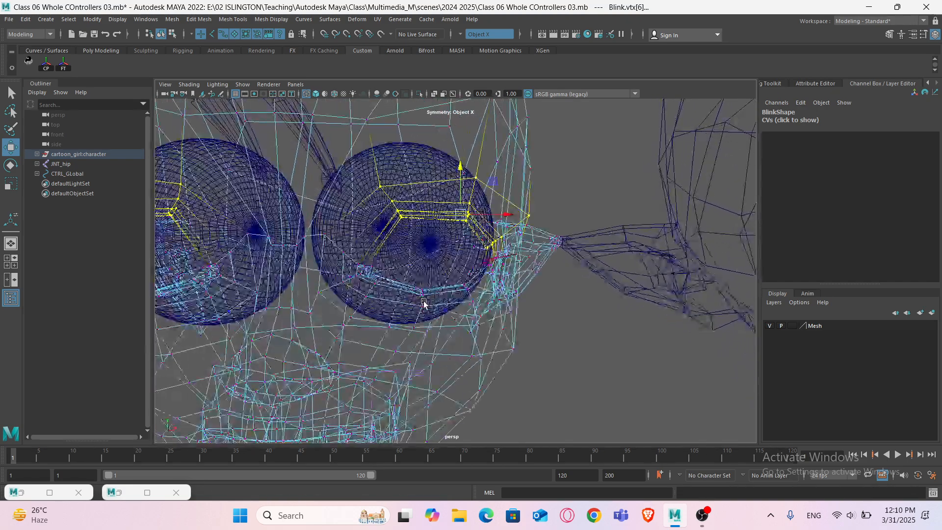
key(5)
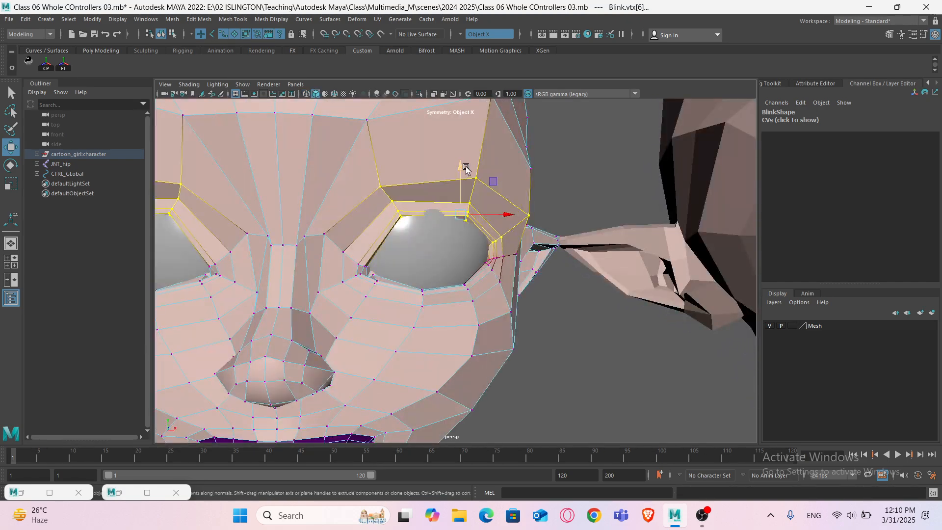
drag(466, 167, 458, 180)
key(ctrl+z)
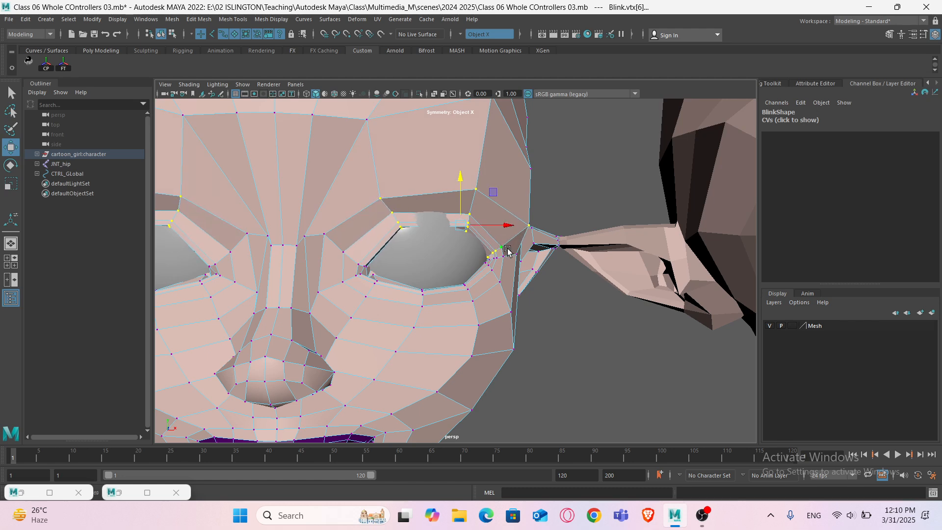
- Select the upper lid vertices in wireframe and lower them further over the eye
key(4)
ctrl+drag(525, 274, 478, 247)
ctrl+drag(549, 244, 520, 211)
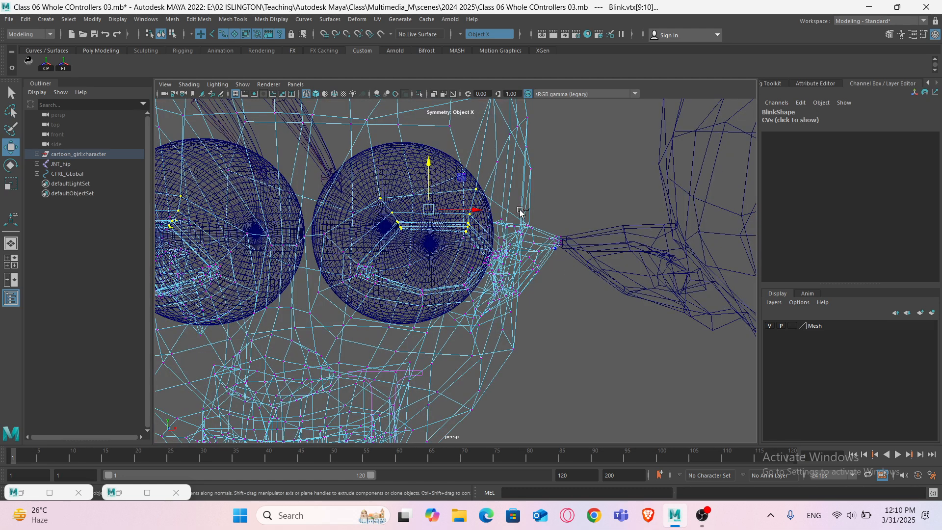
key(5)
mouse_move(429, 168)
mouse_down()
mouse_move(426, 191)
mouse_move(426, 176)
mouse_up()
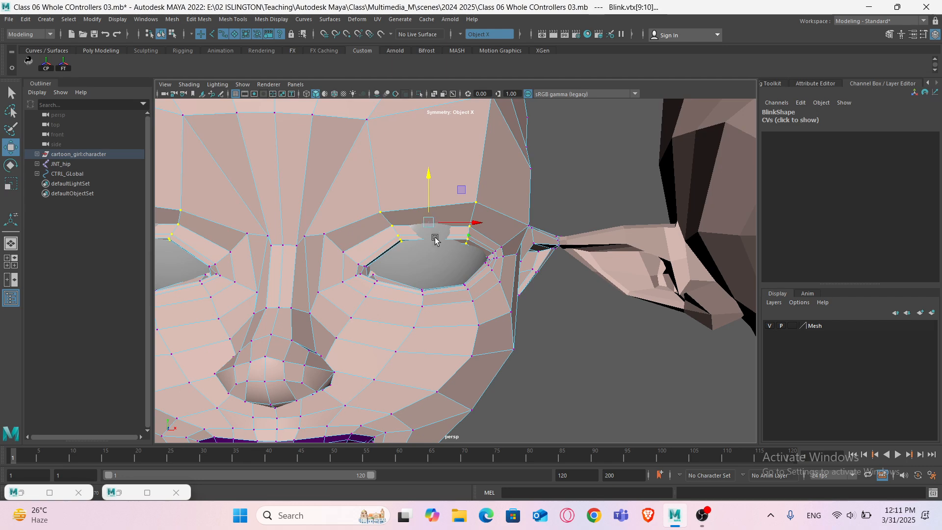
- Frame the eyelid corner vertices and pull the lid edge down to close the eye further
alt+drag(436, 240, 357, 263)
key(f)
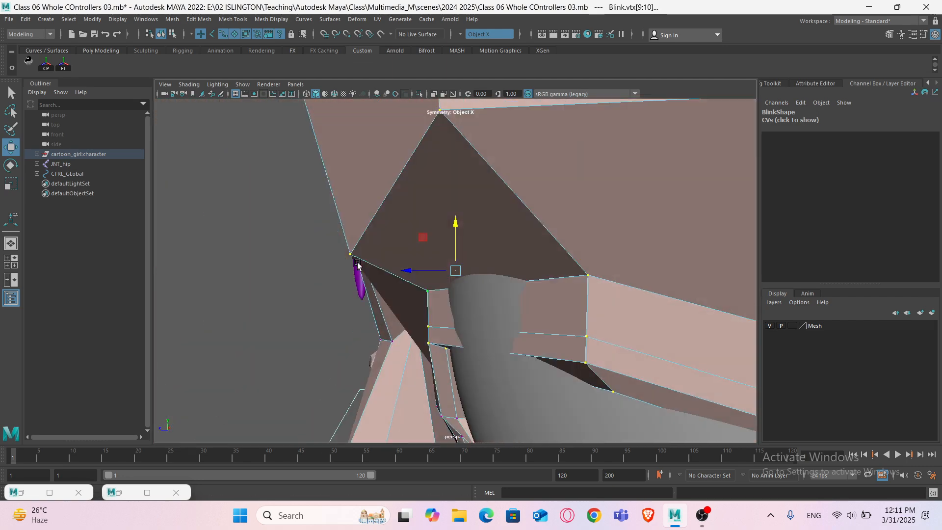
scroll(357, 262, down, 5)
alt+middle_drag(455, 294, 447, 279)
drag(403, 253, 506, 267)
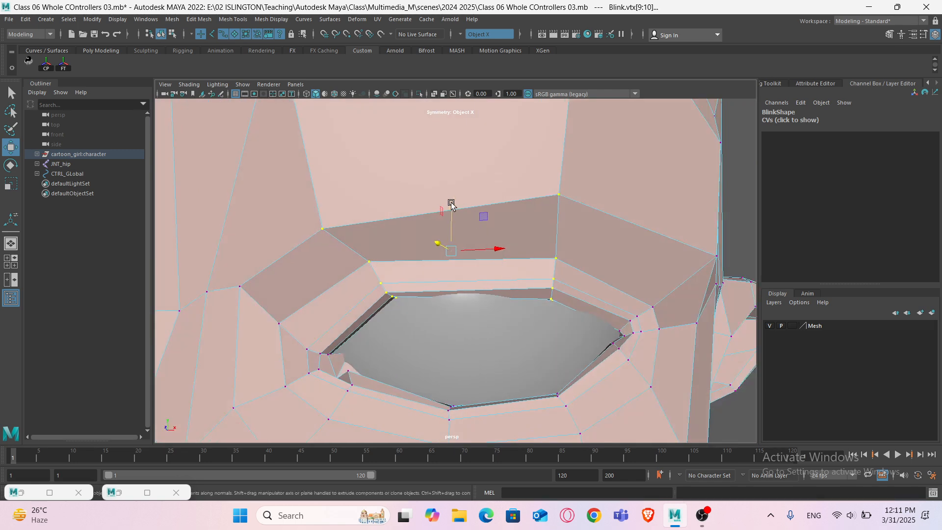
drag(450, 203, 485, 269)
- Select the vertices above the closed lid and raise them to smooth the upper eyelid
scroll(483, 260, down, 3)
alt+middle_drag(498, 227, 534, 216)
click(426, 272)
shift+click(536, 253)
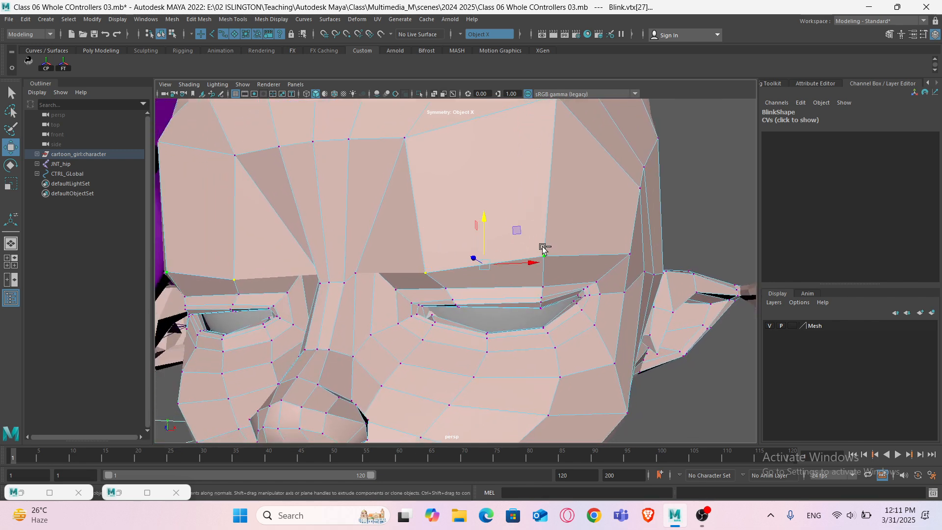
drag(476, 218, 485, 181)
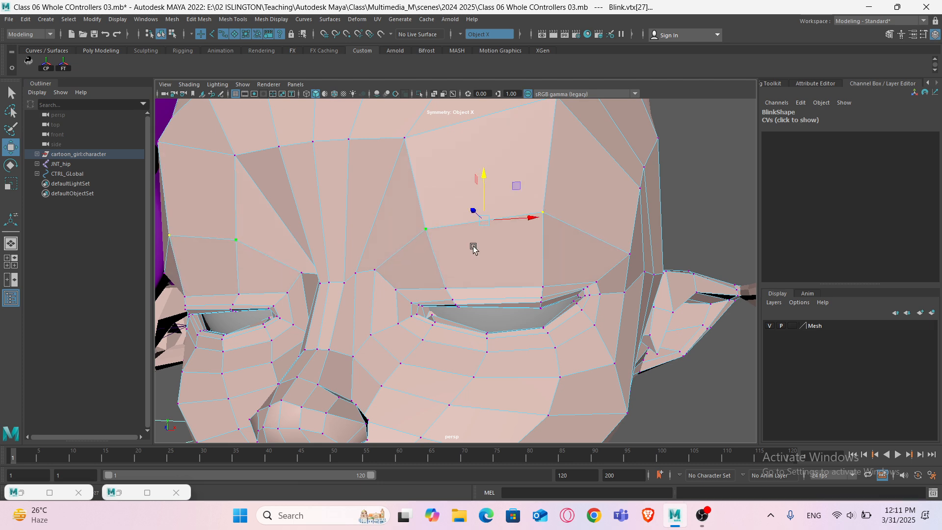
- Adjust the vertex row between the brow and the lid to smooth the closed eyelid shape
click(445, 288)
shift+click(542, 286)
drag(494, 241, 492, 225)
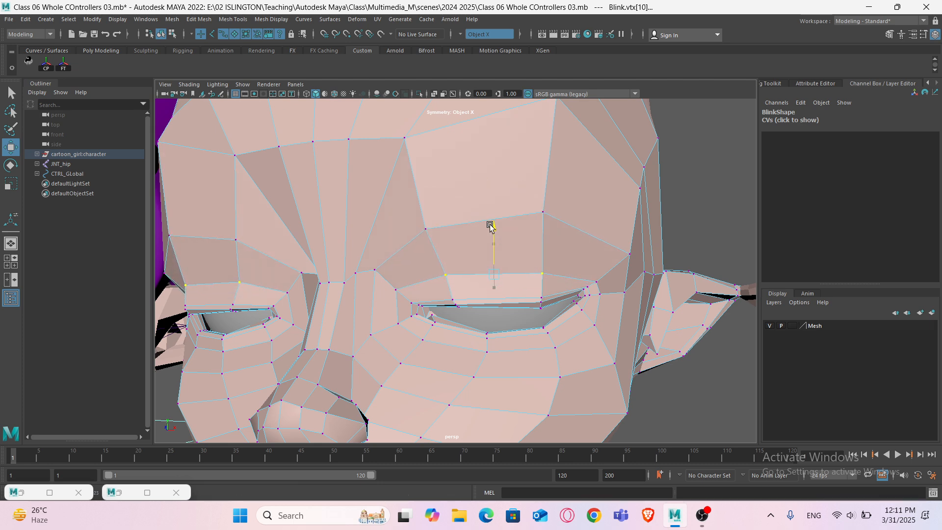
alt+drag(500, 269, 530, 316)
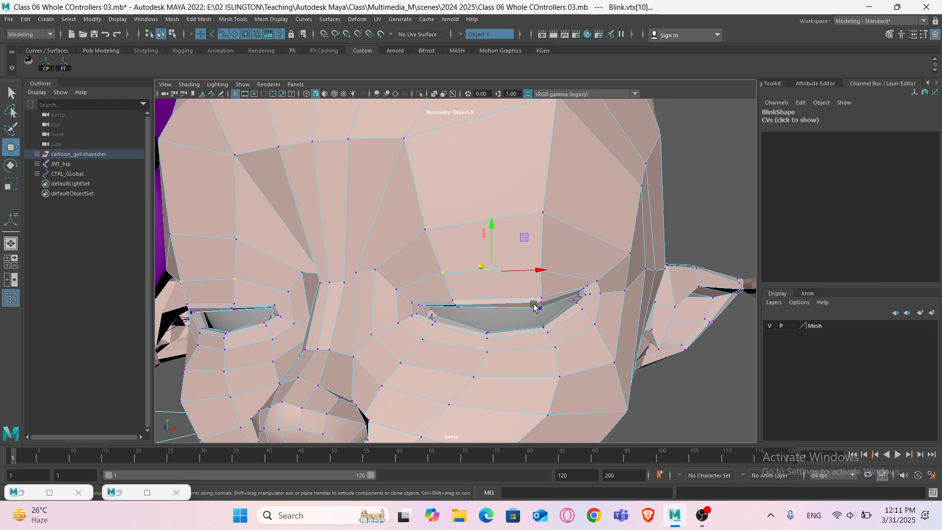
- Select the lower eyelid vertices in wireframe and move them up to meet the closed upper lid
key(4)
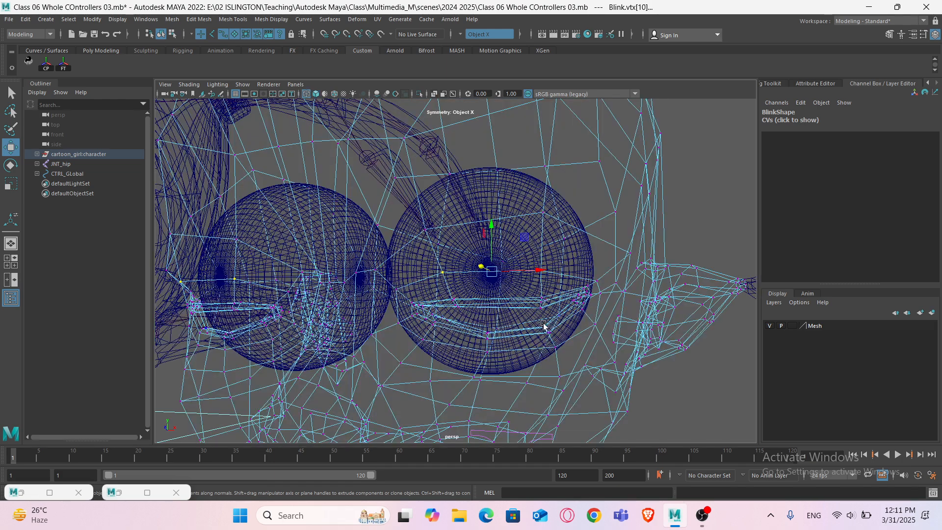
drag(546, 328, 586, 325)
shift+drag(481, 328, 536, 342)
shift+drag(447, 336, 420, 313)
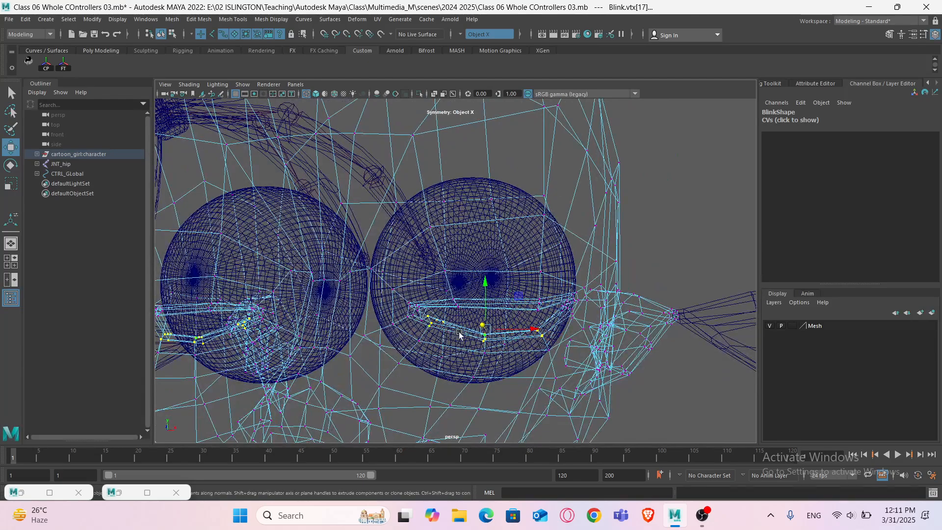
scroll(506, 335, down, 3)
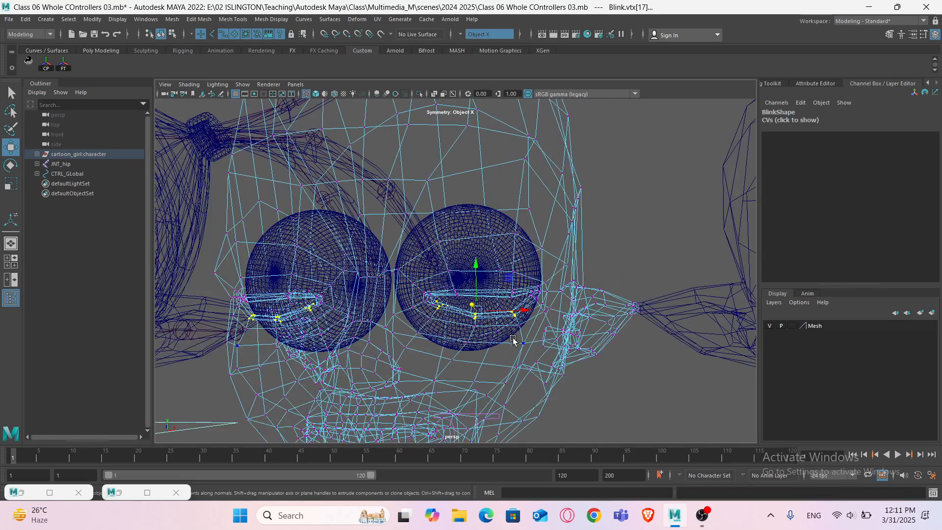
mouse_move(523, 332)
alt+mouse_down()
mouse_move(470, 337)
mouse_move(490, 294)
mouse_move(483, 321)
mouse_move(473, 319)
mouse_move(533, 332)
alt+mouse_up()
key(5)
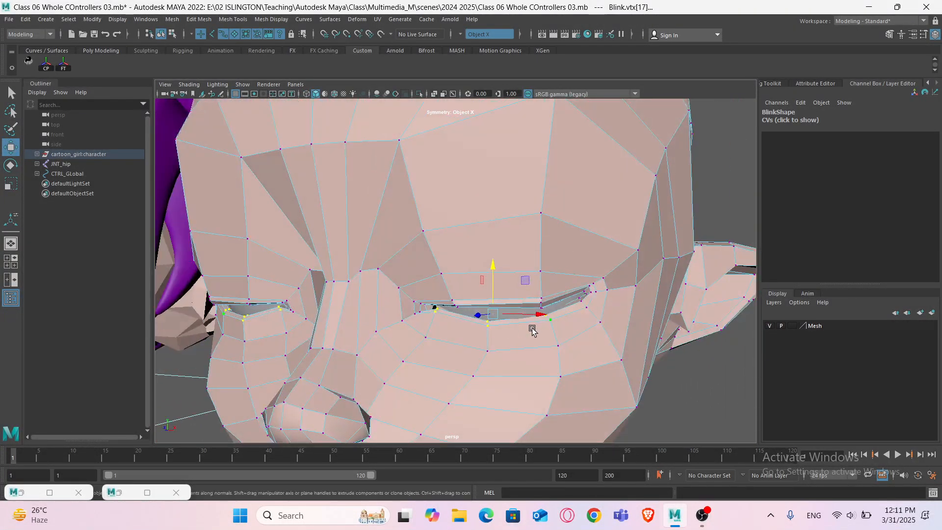
- Adjust the eyelid vertices around the slit to tighten the closed eye, checking it in smooth preview
scroll(521, 313, up, 2)
alt+drag(509, 293, 520, 369)
drag(477, 335, 446, 370)
key(3)
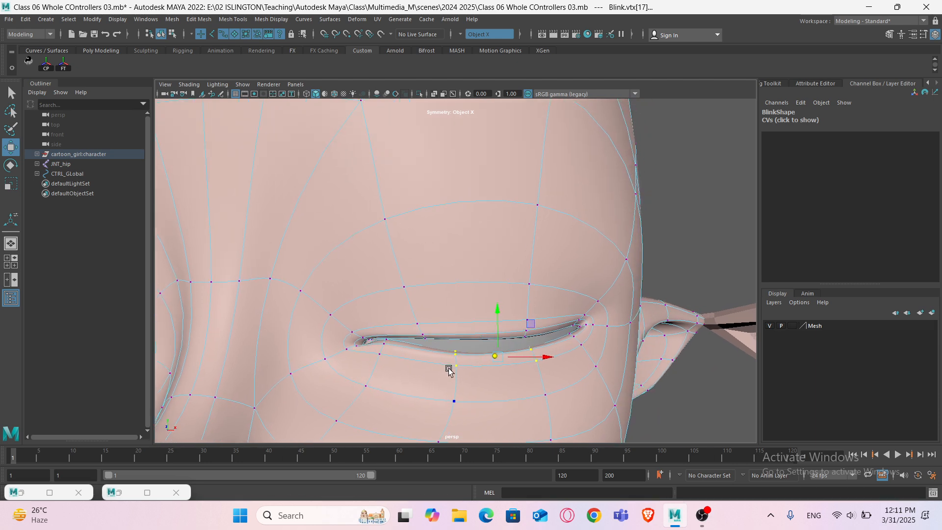
drag(501, 315, 500, 299)
alt+drag(507, 349, 520, 352)
click(607, 334)
key(q)
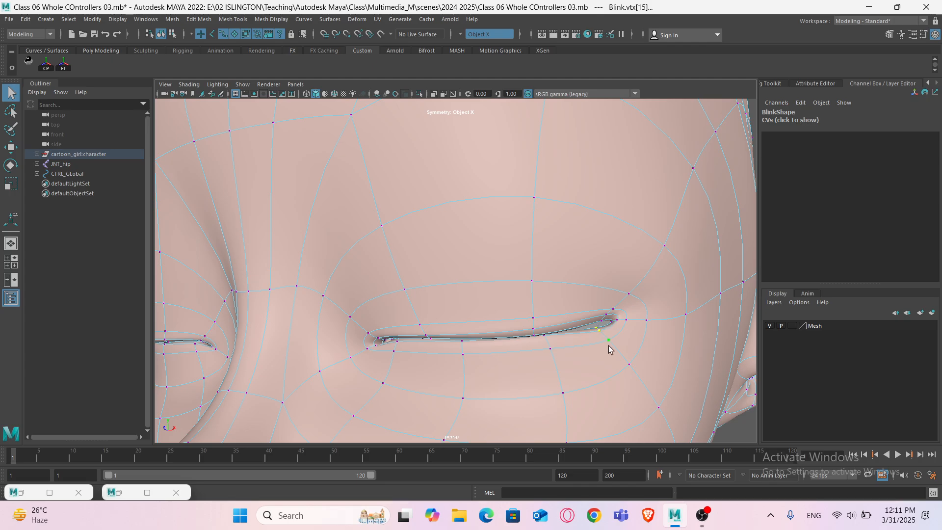
- Select the vertices at the outer corner of the closed eye and raise them slightly
key(f)
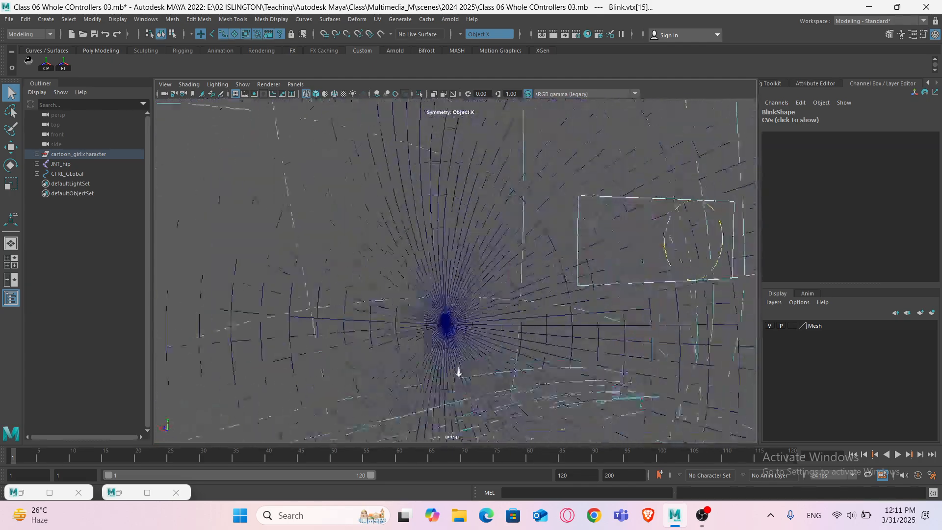
alt+right_drag(459, 373, 463, 362)
alt+middle_drag(463, 363, 443, 349)
alt+right_drag(444, 349, 364, 351)
alt+middle_drag(363, 352, 376, 313)
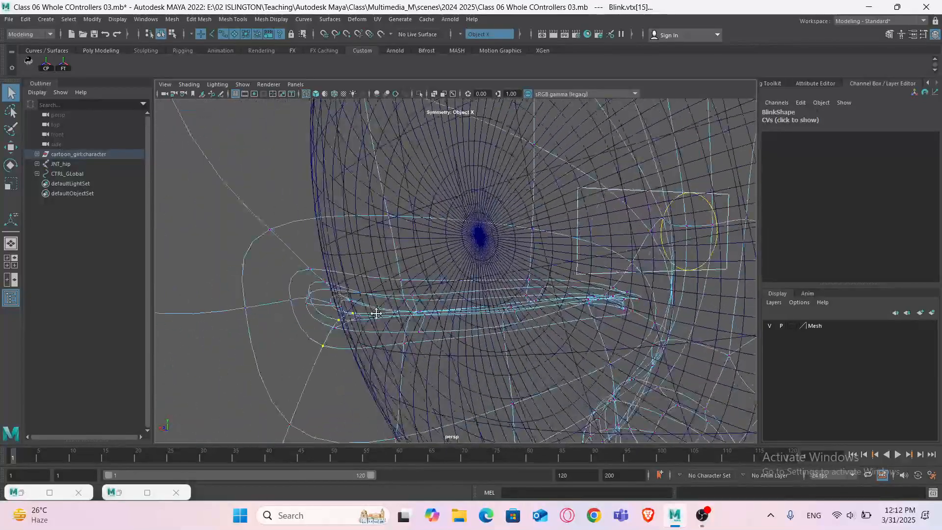
mouse_move(376, 313)
alt+mouse_down()
mouse_move(419, 339)
mouse_move(482, 355)
mouse_move(545, 347)
alt+mouse_up()
key(5)
alt+middle_drag(613, 325, 520, 342)
key(w)
drag(543, 267, 542, 258)
alt+drag(543, 321, 556, 321)
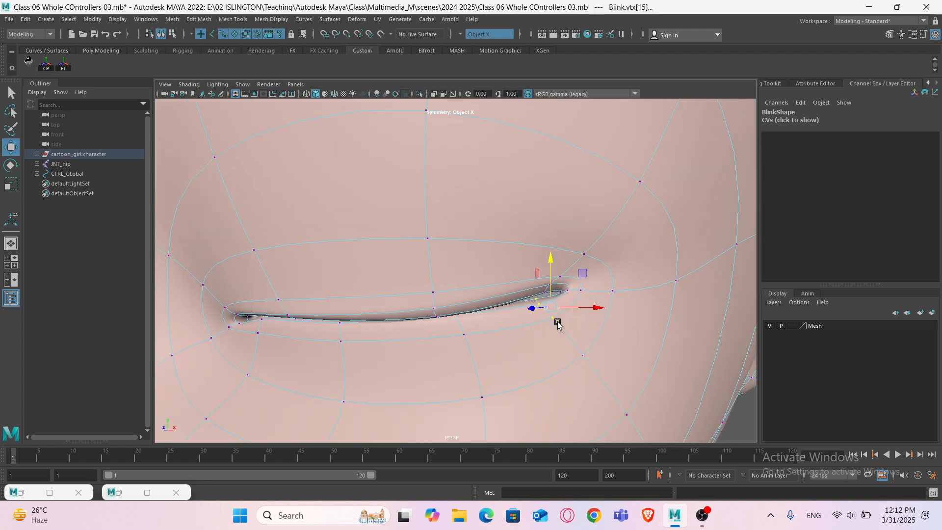
- Try to move the outer eye corner vertex upward, then undo the move
click(576, 292)
click(559, 276)
shift+click(550, 285)
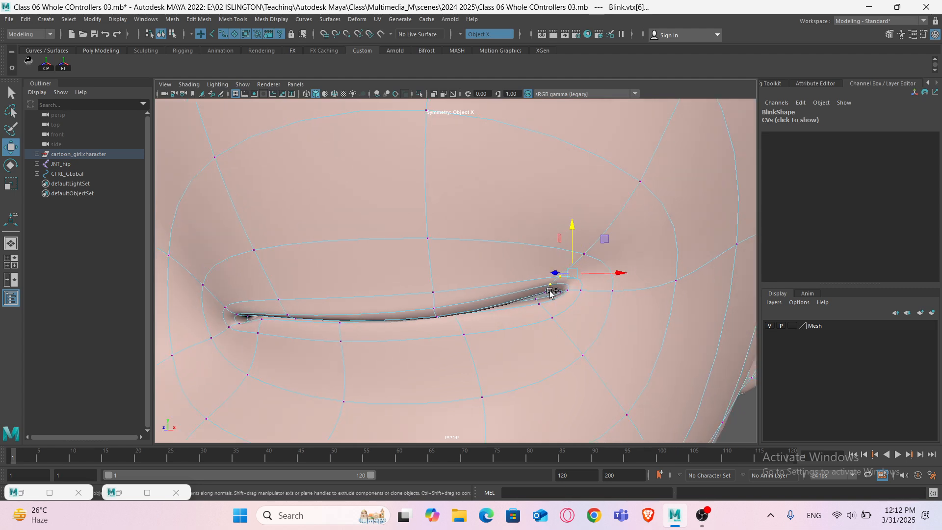
drag(570, 242, 554, 256)
key(ctrl+z)
- Zoom out and orbit to inspect the sculpted Blink head beside the original character head
scroll(554, 256, down, 6)
right_drag(356, 241, 400, 229)
scroll(397, 231, down, 2)
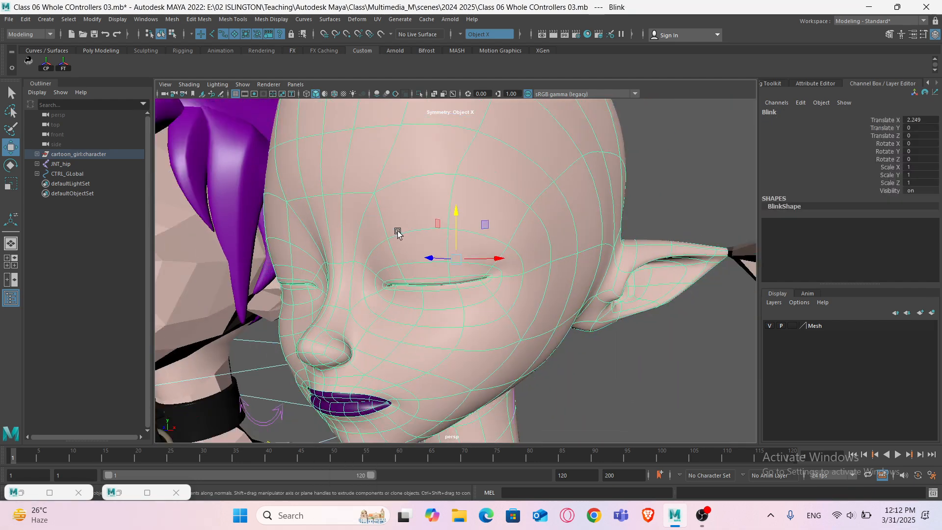
alt+drag(397, 231, 445, 279)
scroll(446, 280, down, 4)
alt+middle_drag(402, 286, 488, 287)
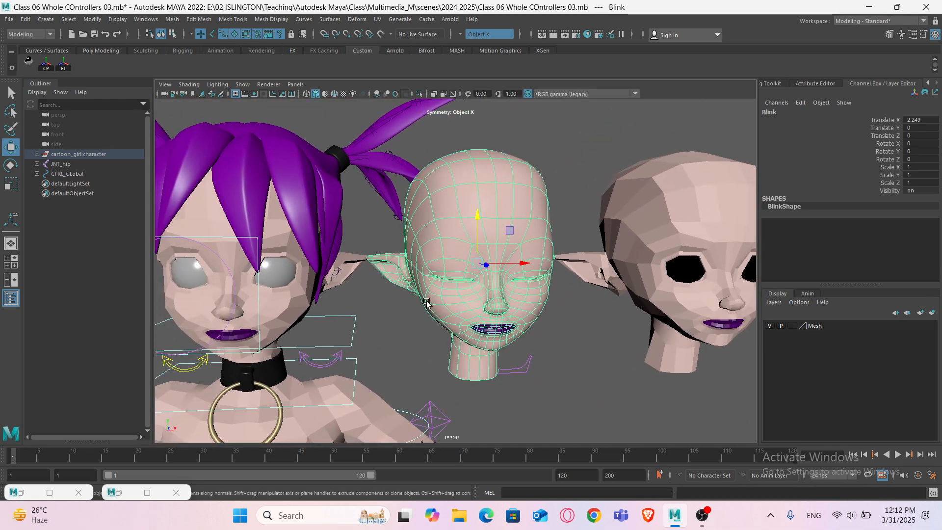
alt+drag(426, 300, 445, 300)
right_drag(455, 187, 463, 182)
alt+middle_drag(421, 211, 464, 223)
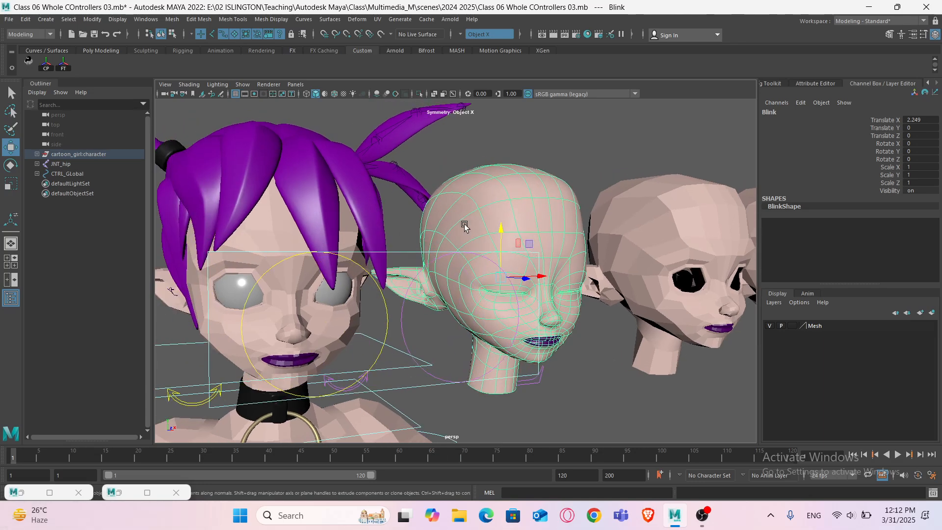
- Select the original head and set the EXPRESSION blend shape's Blink weight to 0.7
click(430, 182)
click(255, 236)
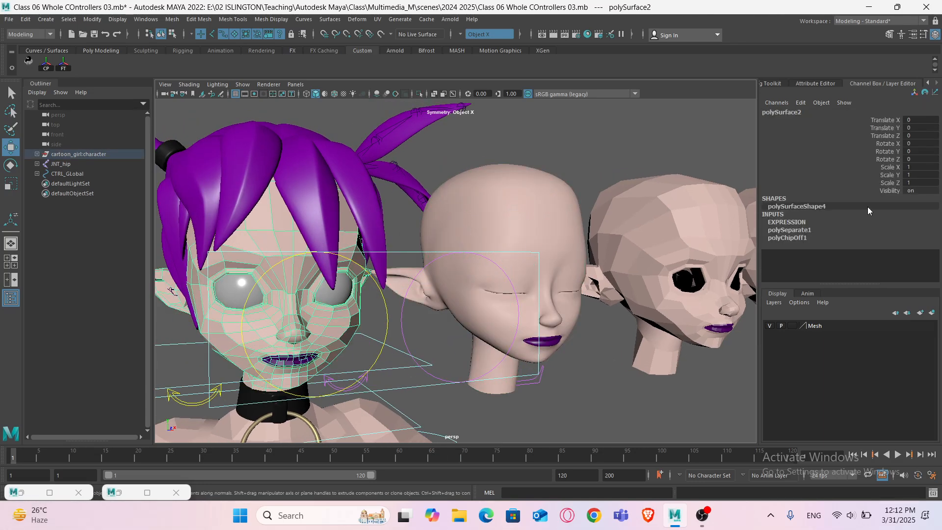
click(803, 223)
scroll(851, 253, down, 2)
click(875, 241)
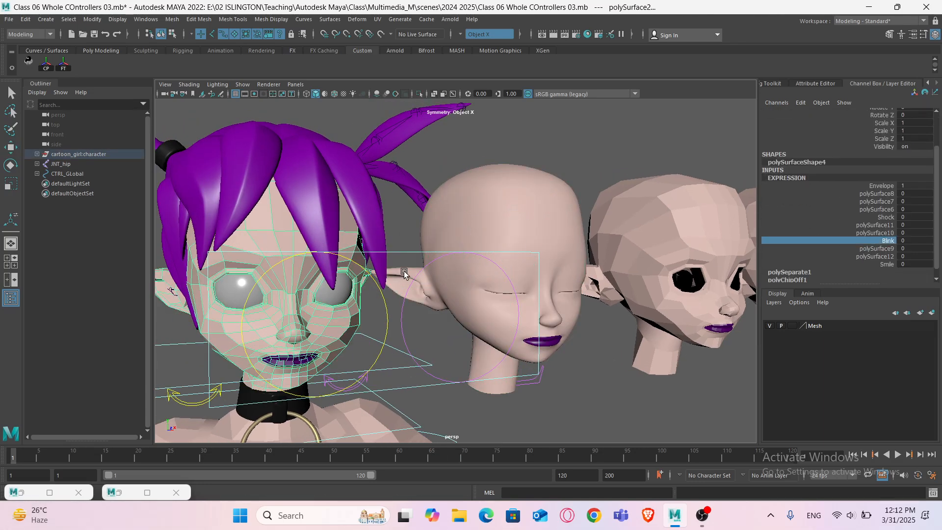
middle_drag(403, 273, 444, 275)
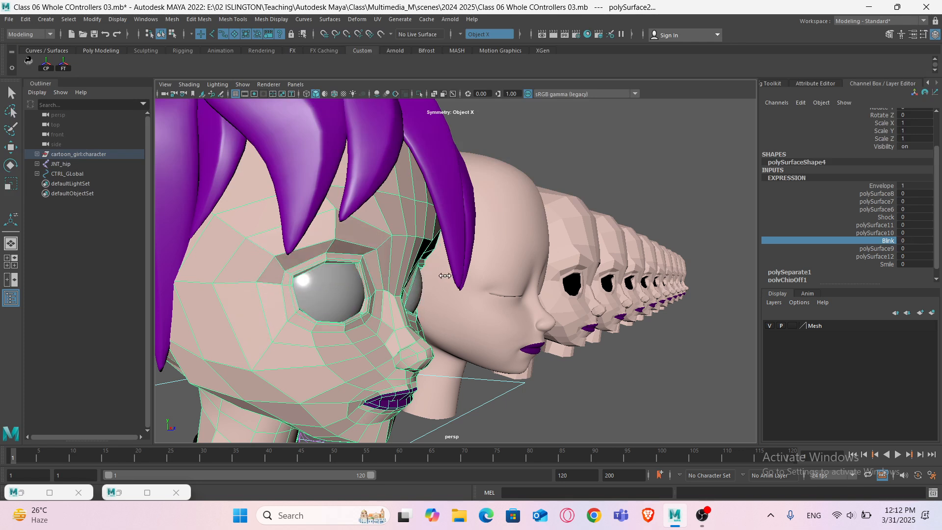
- Zoom in and orbit around the original head to inspect the half-closed eye in smooth preview
scroll(444, 292, up, 3)
alt+drag(408, 290, 549, 304)
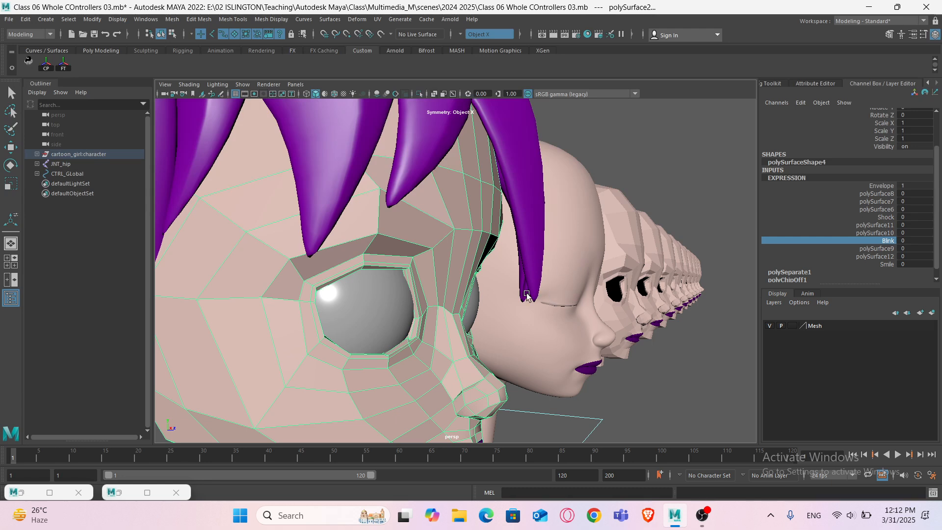
middle_drag(569, 293, 561, 289)
key(3)
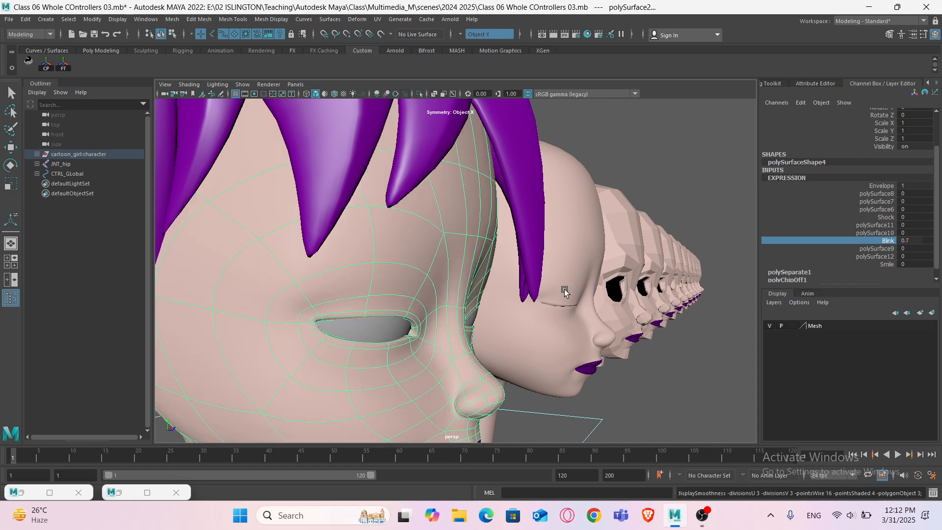
alt+drag(399, 307, 447, 304)
click(465, 296)
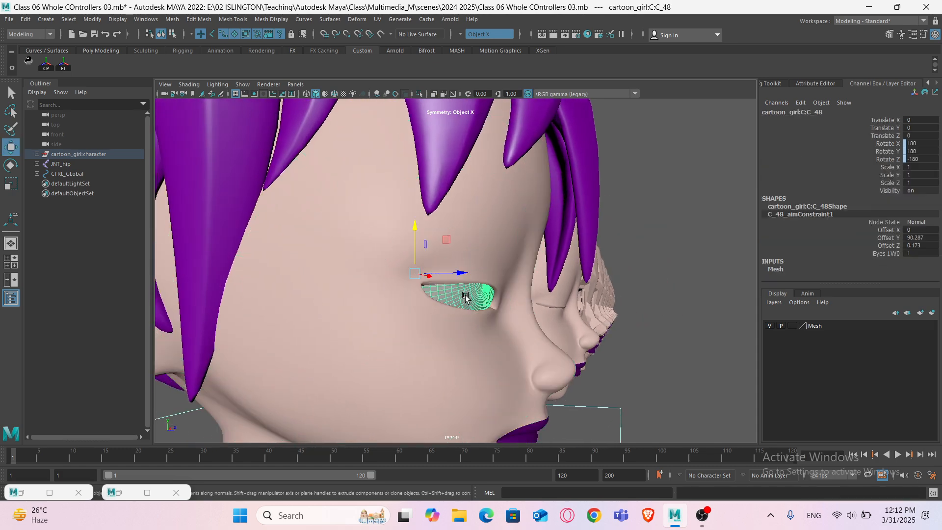
alt+drag(533, 305, 447, 281)
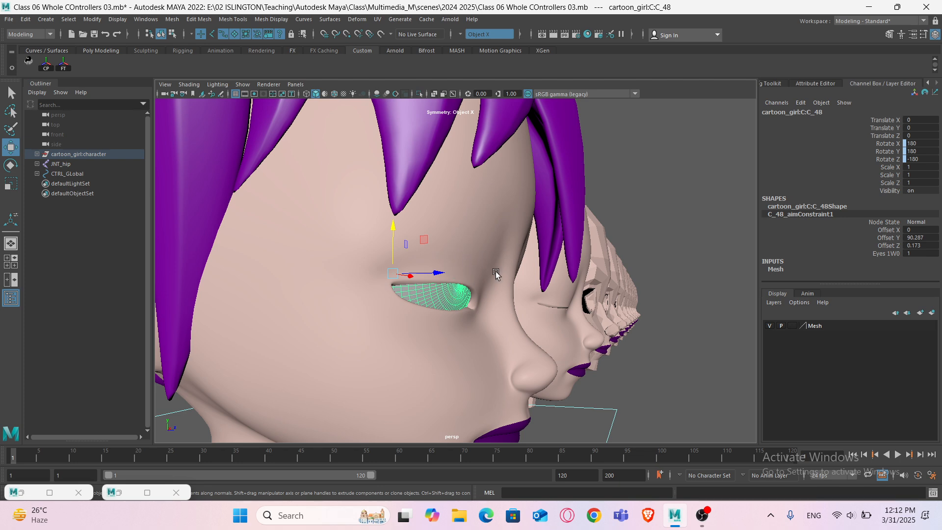
alt+drag(528, 317, 309, 308)
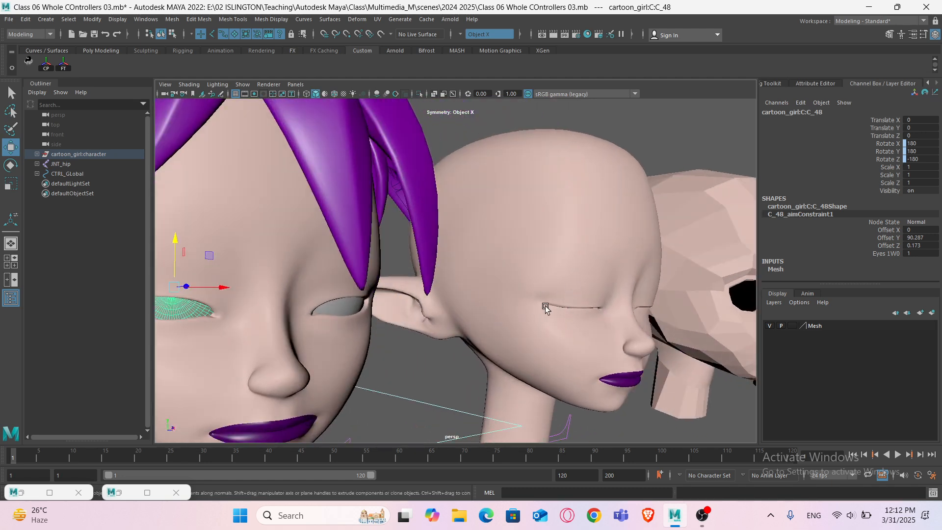
scroll(569, 295, down, 3)
alt+drag(534, 305, 401, 321)
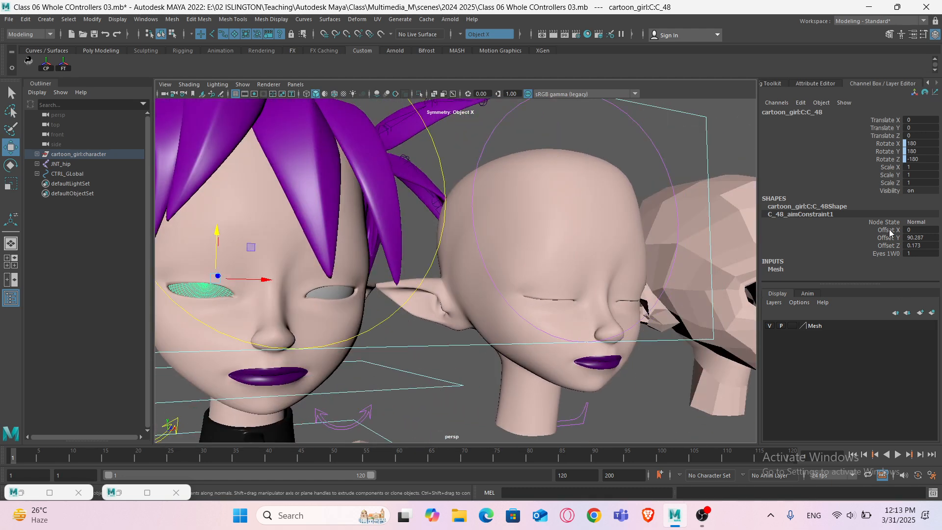
alt+drag(346, 308, 358, 307)
click(342, 312)
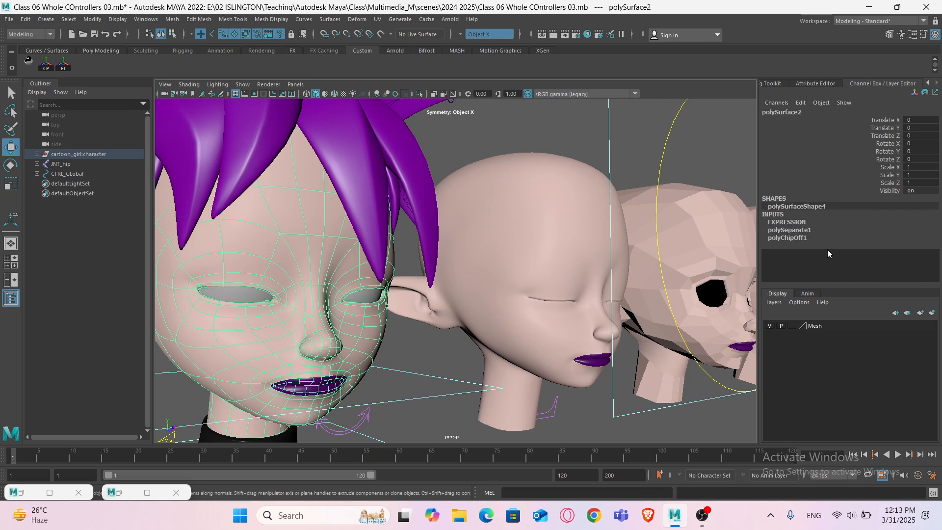
- Reselect the Blink weight on the original head's EXPRESSION blend shape and set it to 0.2
click(793, 221)
scroll(863, 257, down, 3)
click(872, 231)
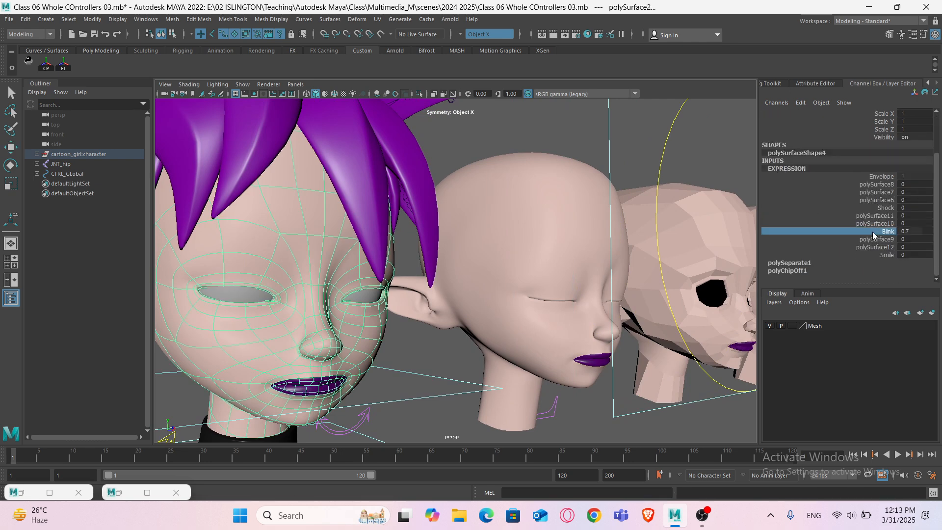
middle_drag(527, 307, 484, 320)
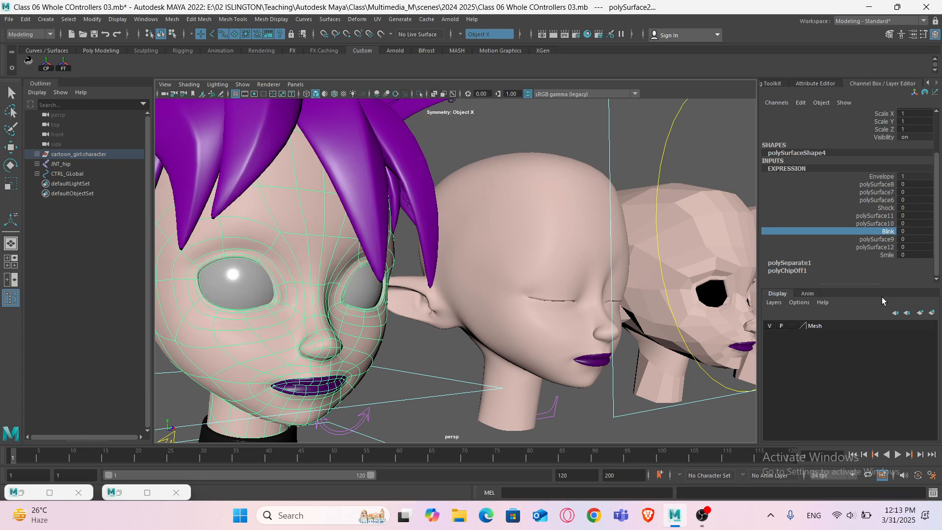
double_click(914, 232)
text(0.2)
key(Return)
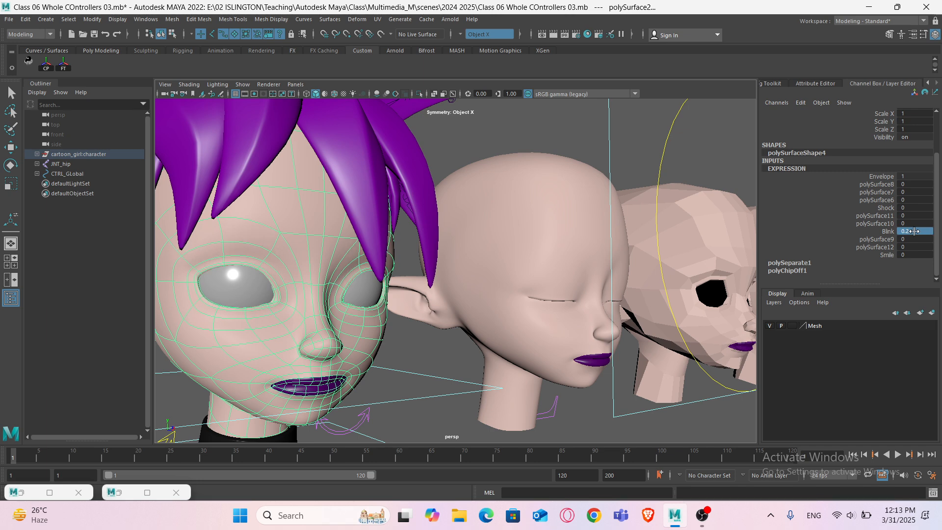
- Set the Blink weight to 1 to close the eyes fully, then reset it to 0
double_click(913, 232)
text(1)
key(Return)
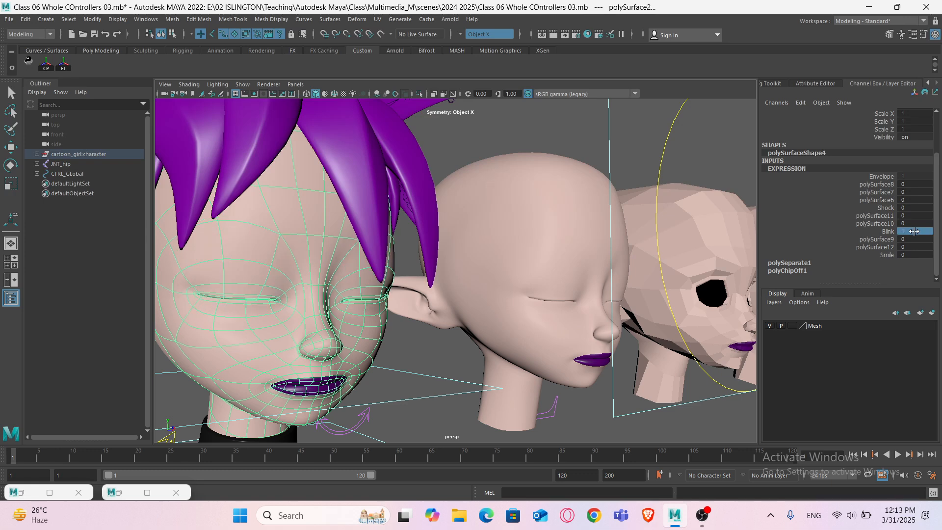
double_click(917, 232)
text(0)
key(Return)
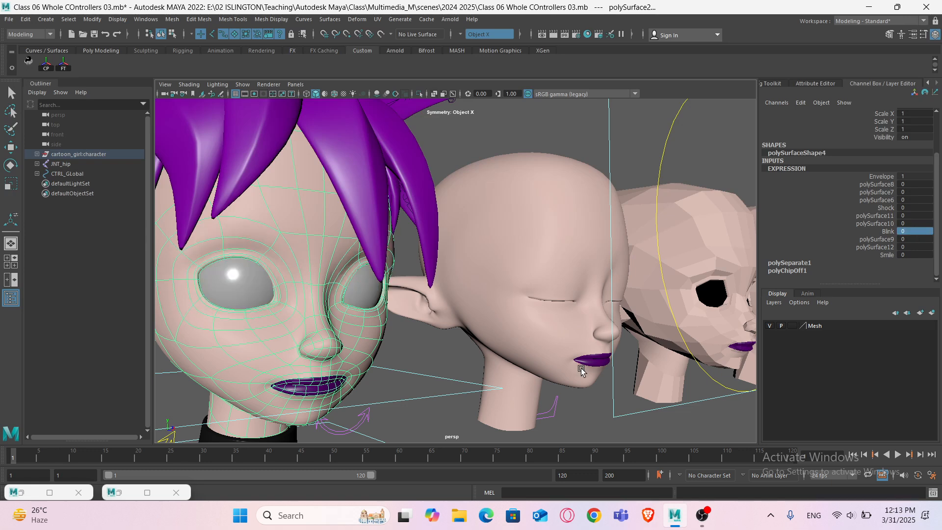
- Select the Smile head and zoom in on its mouth in smooth preview
alt+drag(439, 378, 410, 376)
alt+middle_drag(505, 324, 203, 318)
click(568, 306)
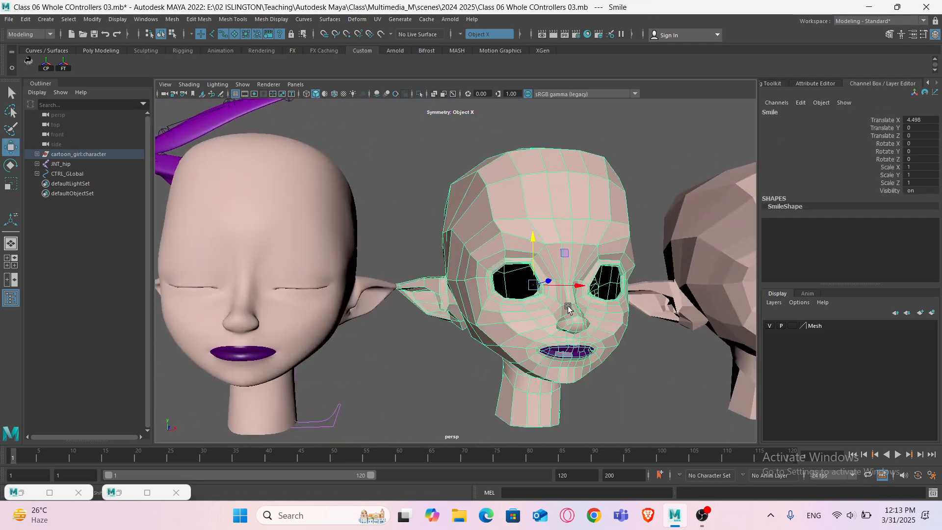
alt+middle_drag(568, 306, 445, 278)
scroll(443, 276, up, 4)
alt+middle_drag(418, 317, 458, 221)
scroll(425, 287, up, 4)
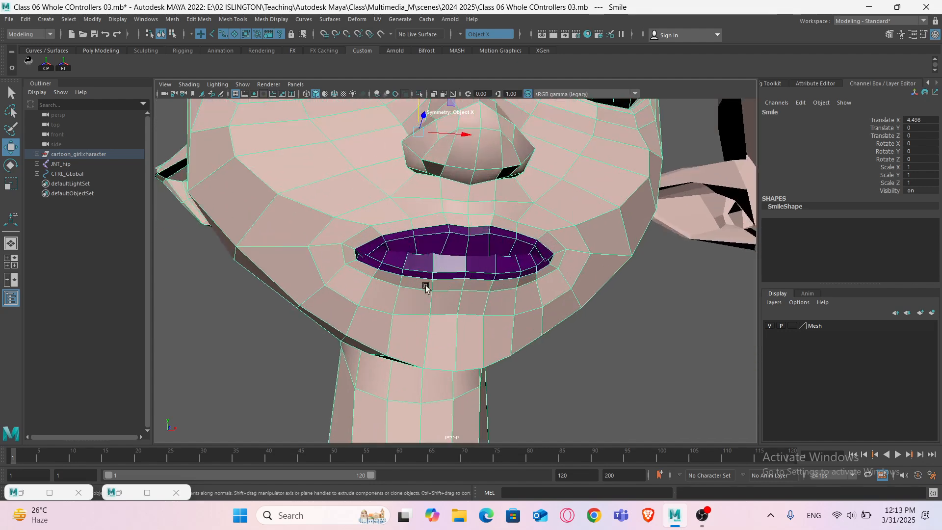
alt+drag(425, 287, 410, 290)
key(3)
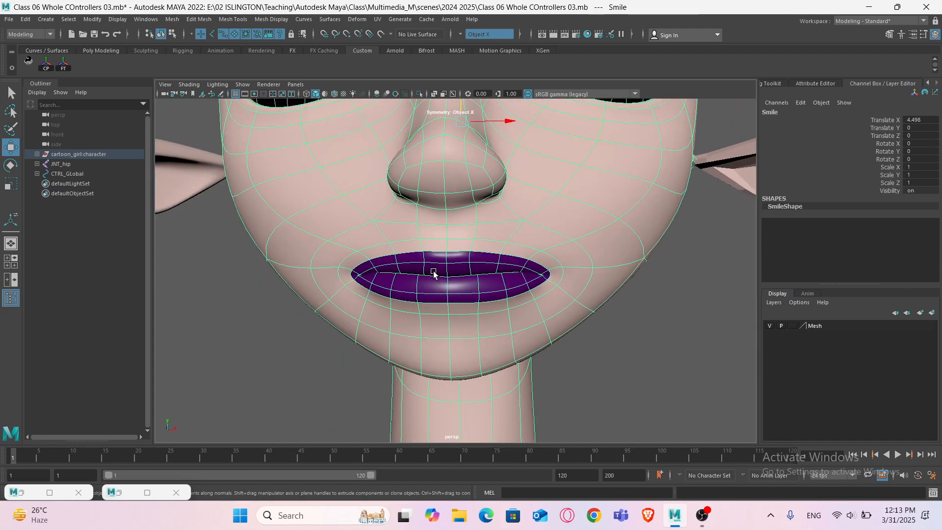
- Examine the Smile head's mouth area from different angles in wireframe and shaded display
alt+drag(463, 288, 295, 311)
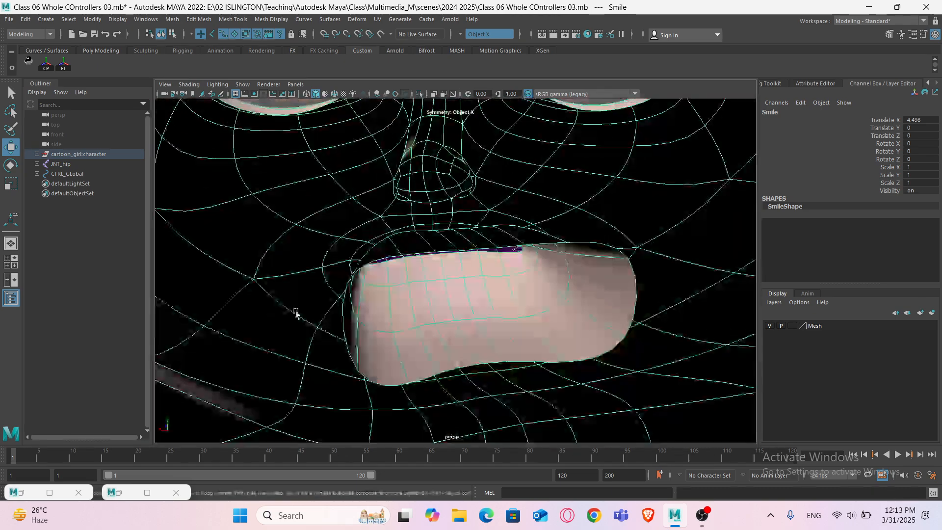
alt+right_drag(296, 313, 380, 297)
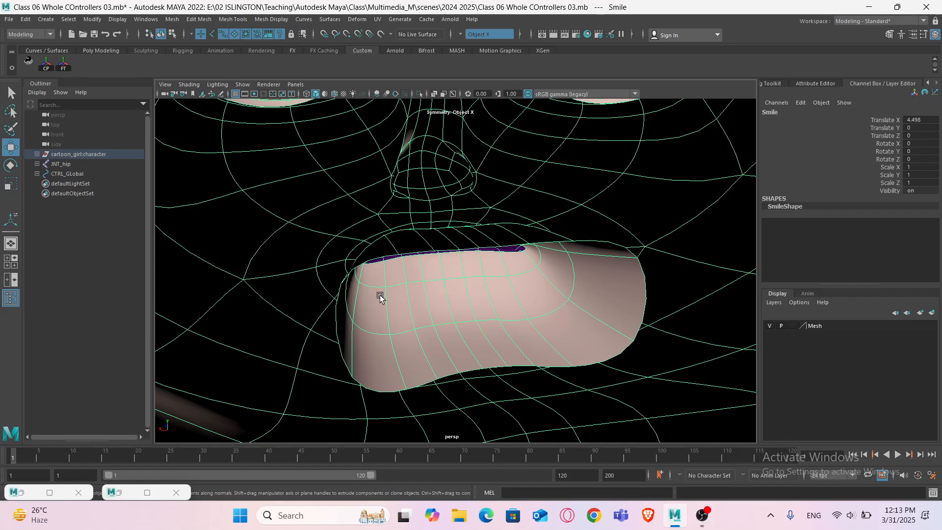
key(4)
key(alt+b)
alt+drag(449, 278, 420, 279)
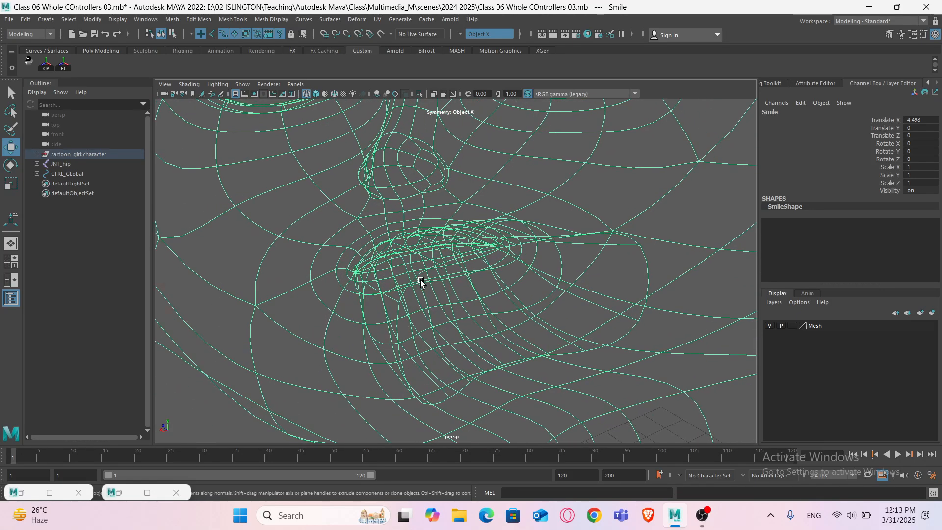
key(5)
key(alt+b)
scroll(374, 273, up, 6)
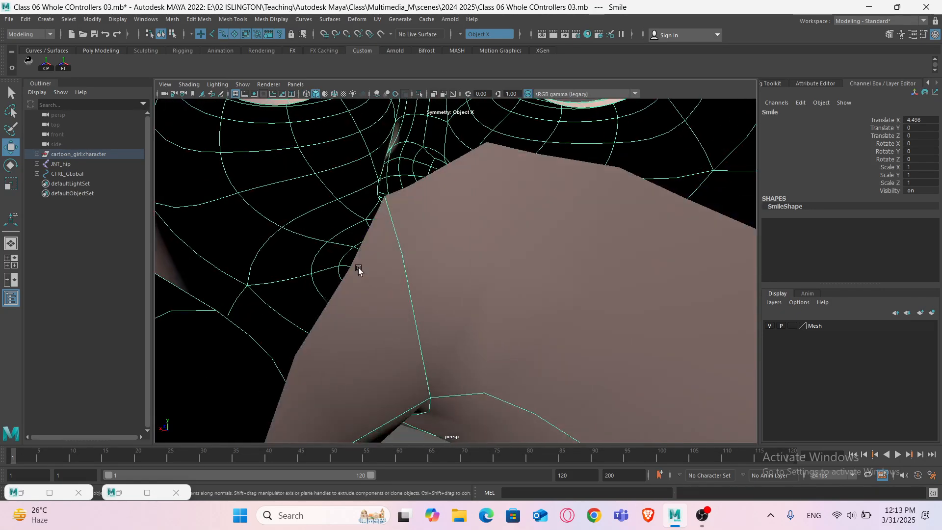
- Frame the Smile head's mouth and select the vertices around its lips in vertex mode
scroll(357, 275, down, 6)
scroll(338, 286, up, 5)
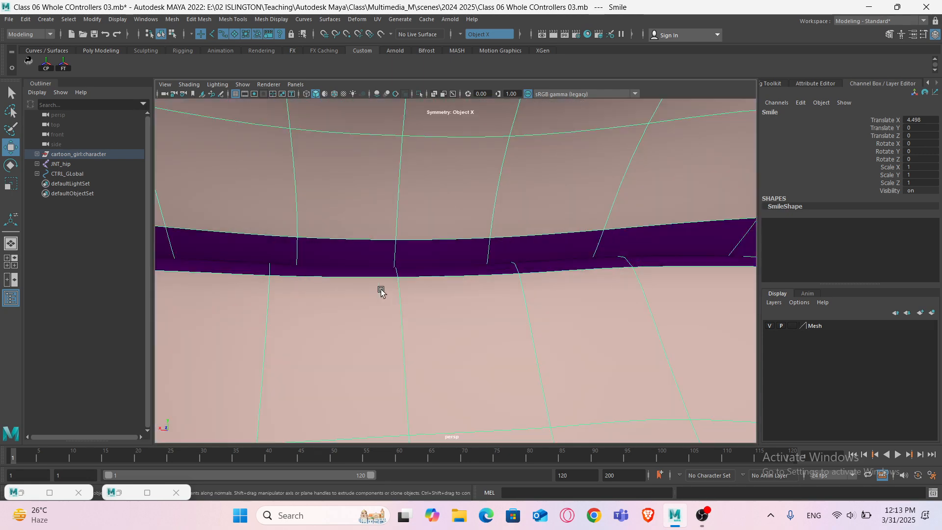
scroll(418, 277, down, 8)
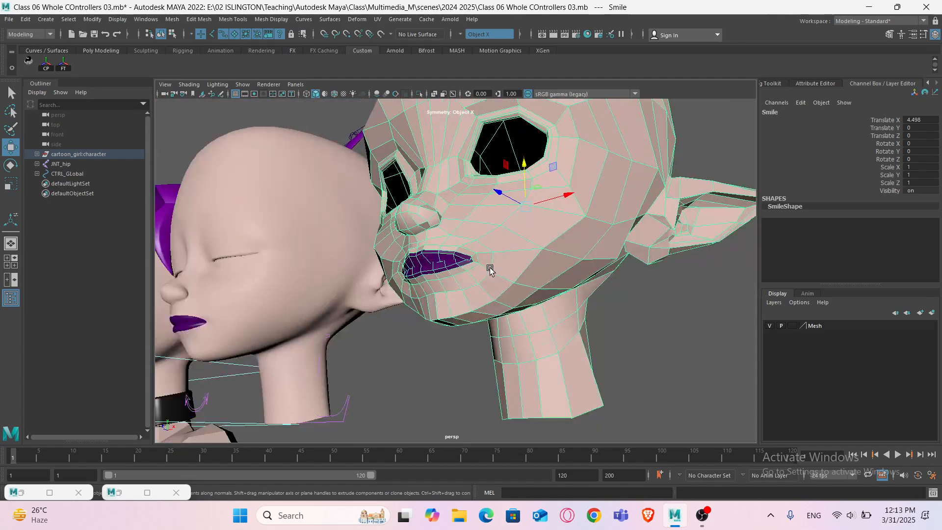
alt+drag(490, 268, 431, 280)
scroll(427, 285, up, 5)
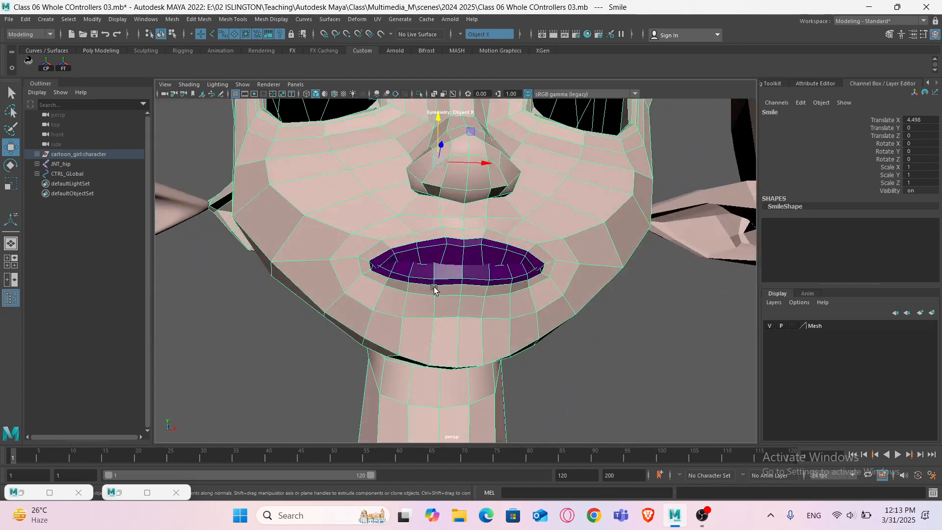
right_drag(443, 245, 437, 227)
scroll(433, 262, down, 4)
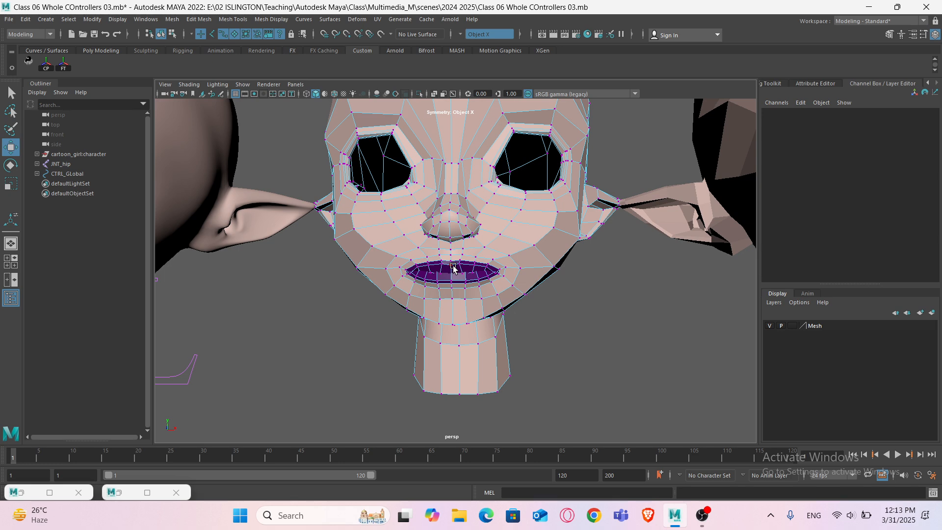
scroll(453, 268, down, 2)
alt+middle_drag(741, 270, 647, 284)
scroll(666, 287, down, 4)
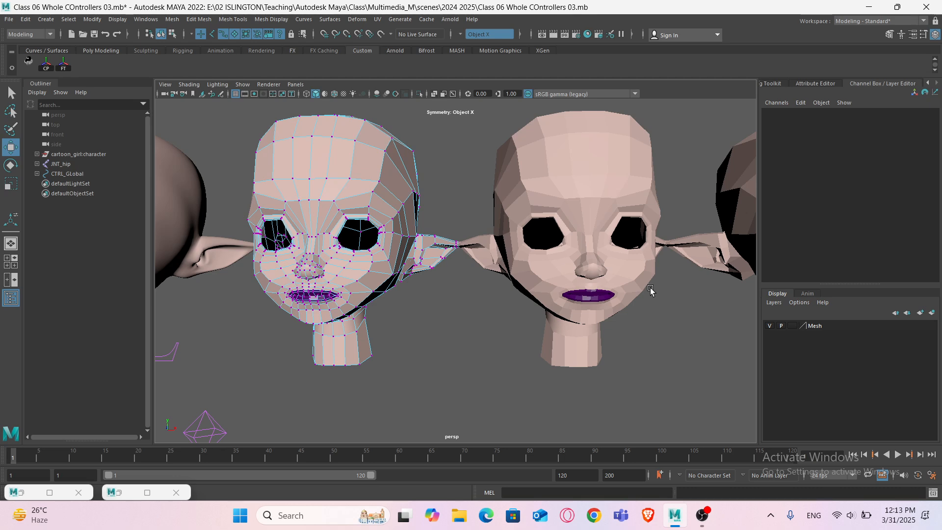
scroll(391, 289, up, 10)
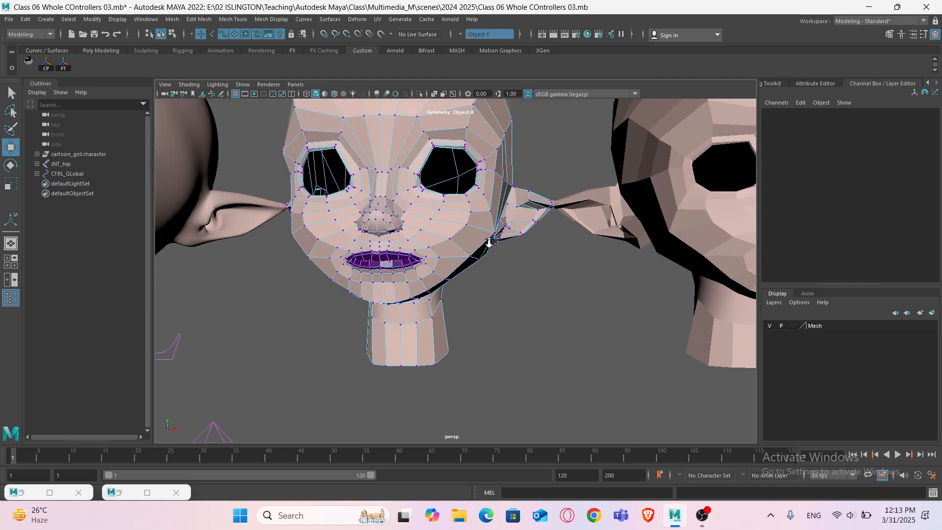
alt+drag(465, 283, 462, 272)
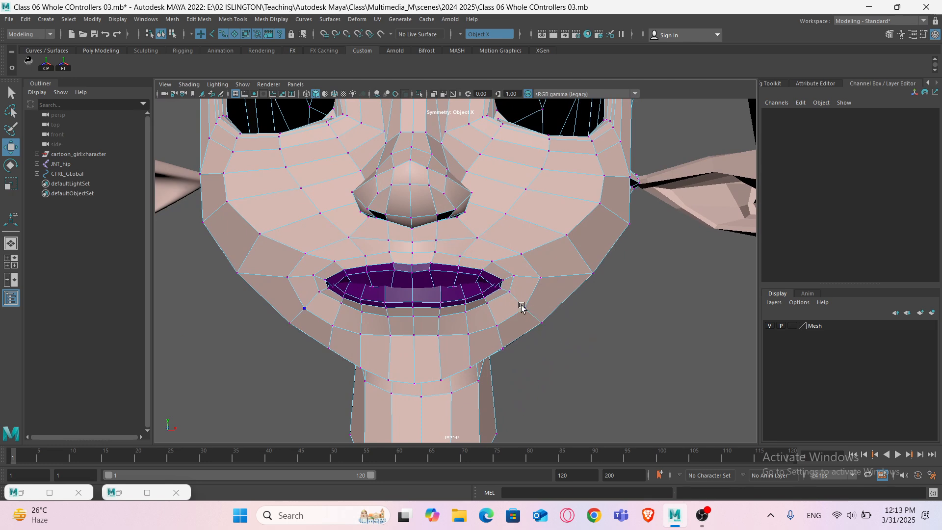
drag(467, 262, 421, 235)
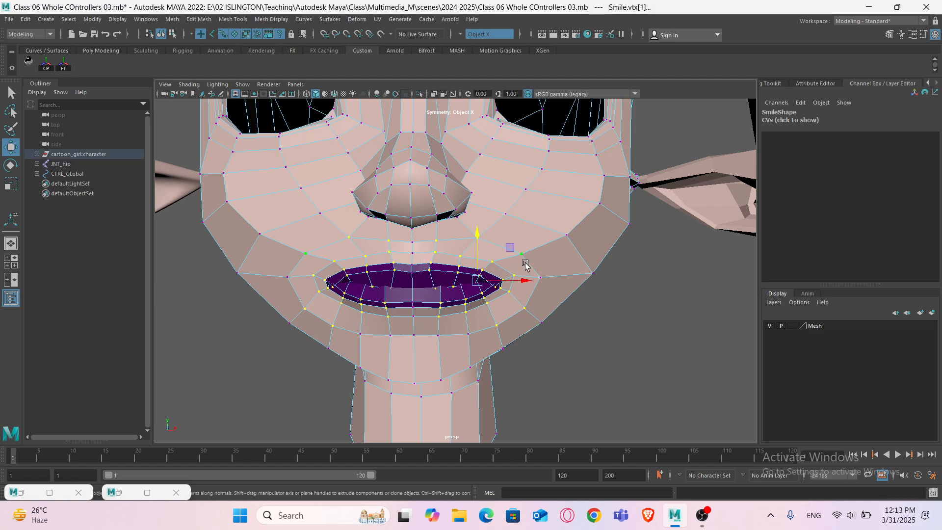
alt+right_drag(527, 291, 494, 292)
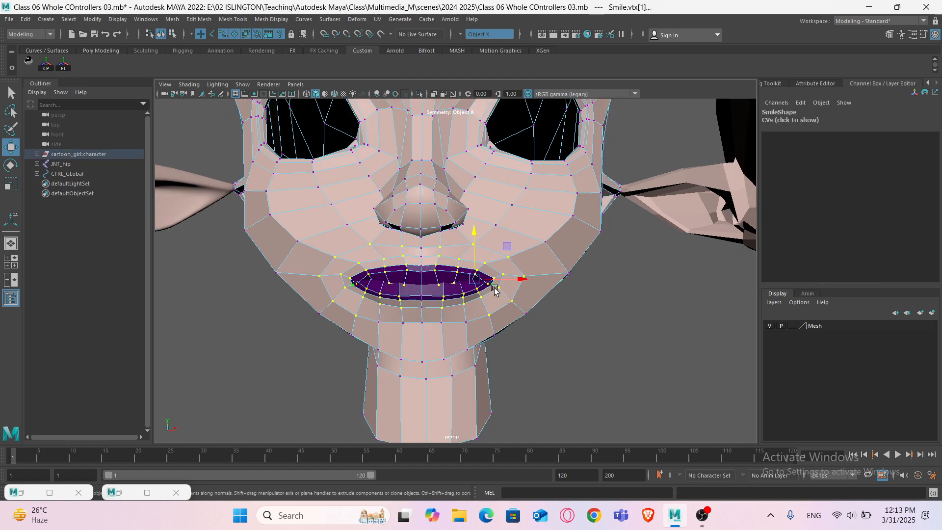
- Select the lip-line vertices of the Smile head's mouth through wireframe display, then return to smooth shaded preview
key(4)
scroll(494, 289, down, 1)
alt+drag(564, 290, 460, 296)
ctrl+drag(683, 339, 526, 198)
alt+drag(559, 304, 515, 301)
ctrl+drag(553, 336, 478, 225)
alt+drag(466, 290, 592, 291)
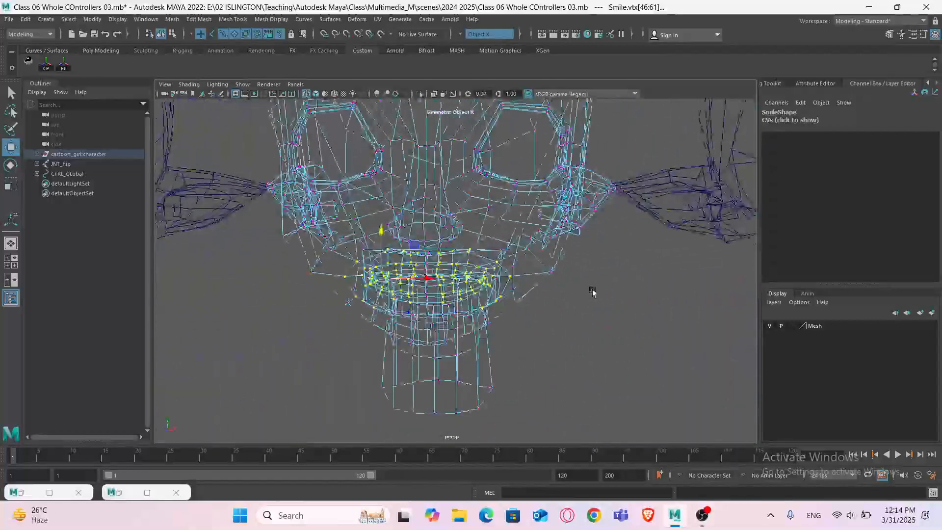
key(5)
scroll(421, 285, up, 6)
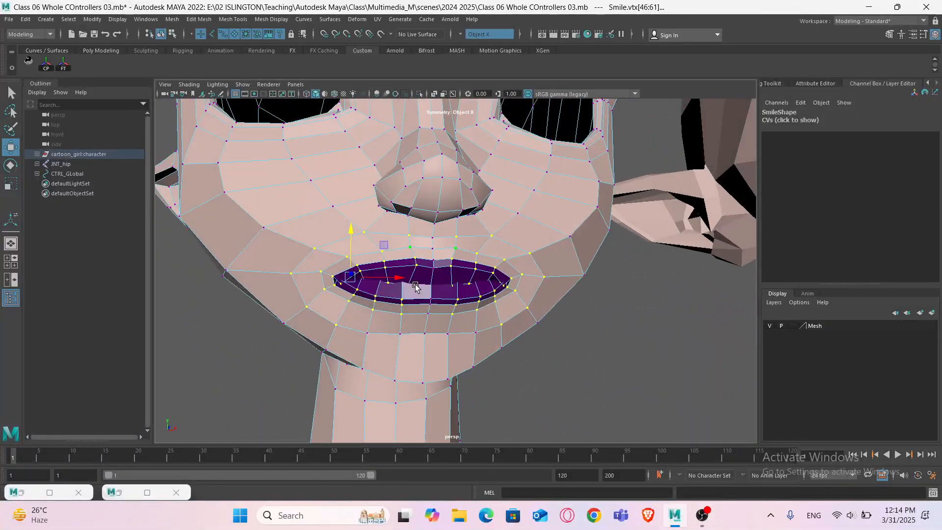
scroll(415, 286, up, 3)
key(3)
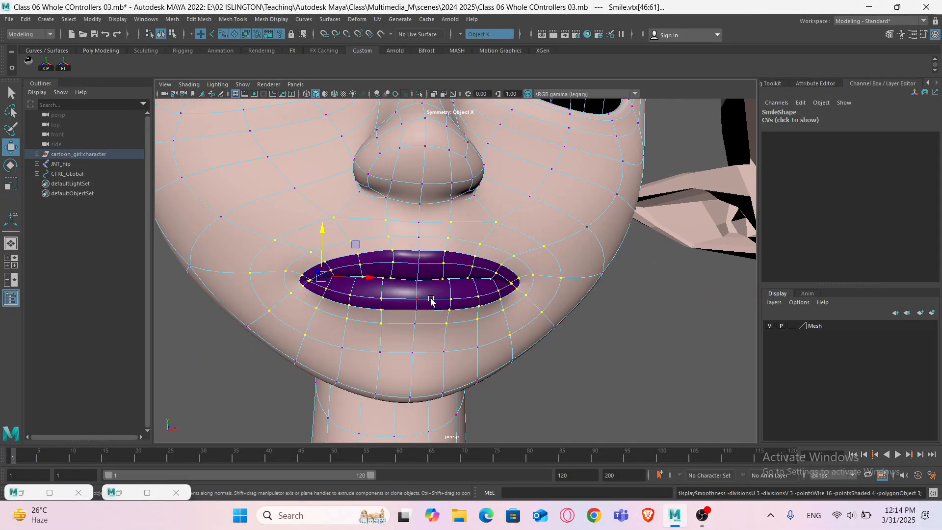
- Move the selected mouth vertices to reshape the Smile head's lips, checking the result in smooth preview
alt+drag(431, 299, 420, 300)
key(1)
alt+middle_drag(443, 267, 444, 283)
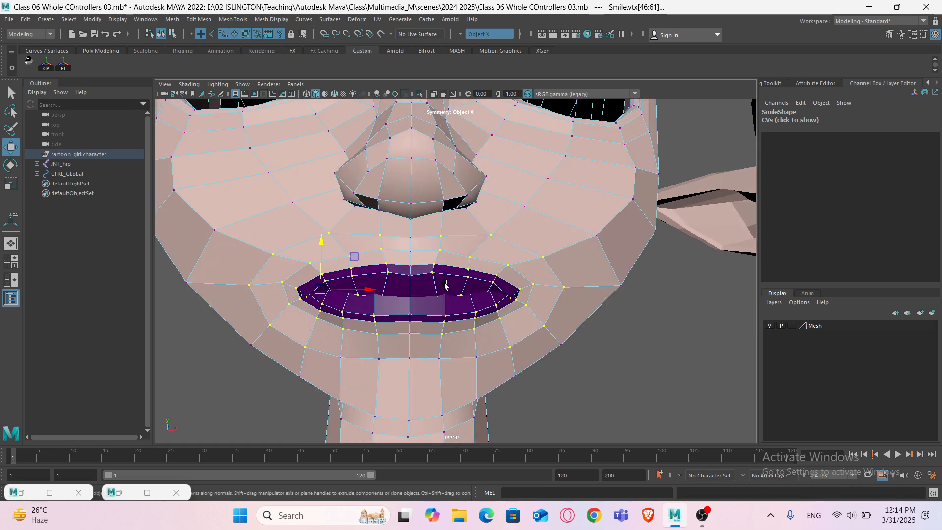
scroll(444, 283, down, 2)
alt+drag(440, 283, 430, 284)
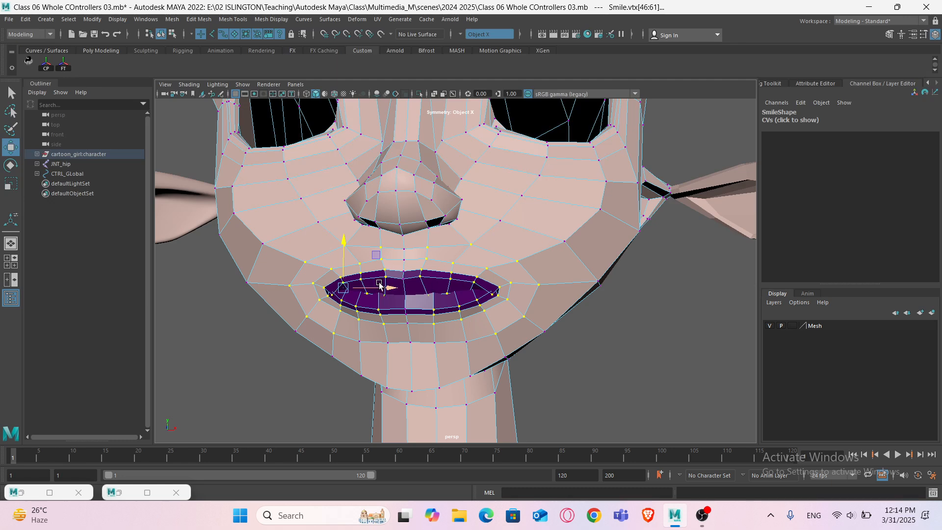
alt+middle_drag(424, 255, 441, 261)
drag(363, 246, 362, 239)
alt+drag(529, 298, 537, 304)
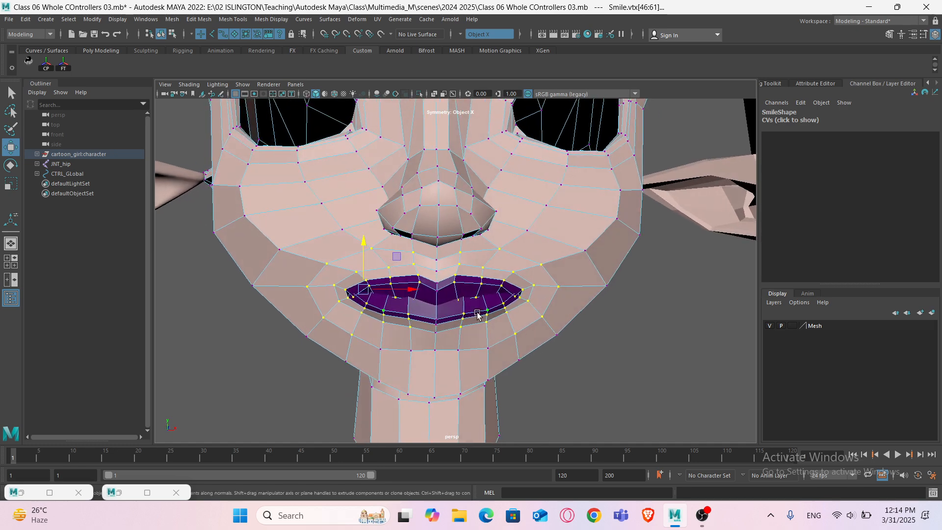
scroll(476, 314, up, 3)
key(3)
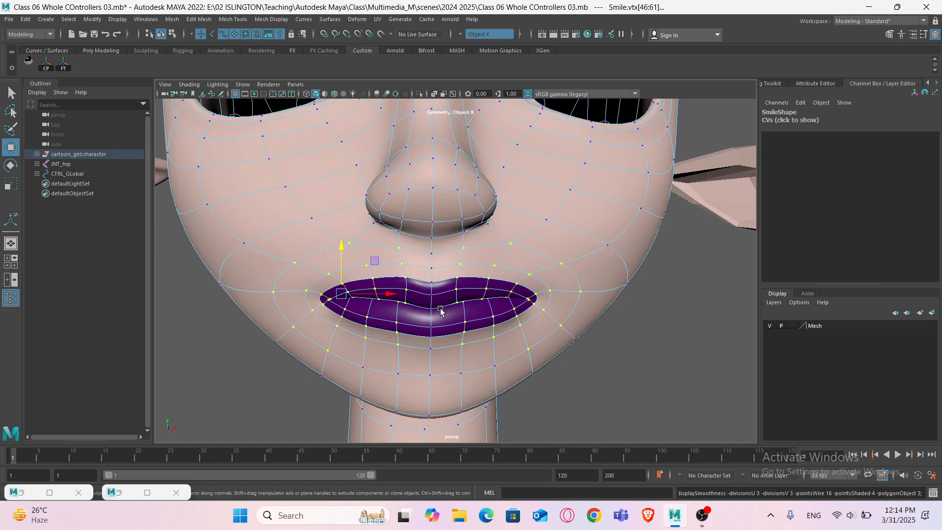
- Undo the last lip move and pull the mouth corners upward into a smile
key(ctrl+z)
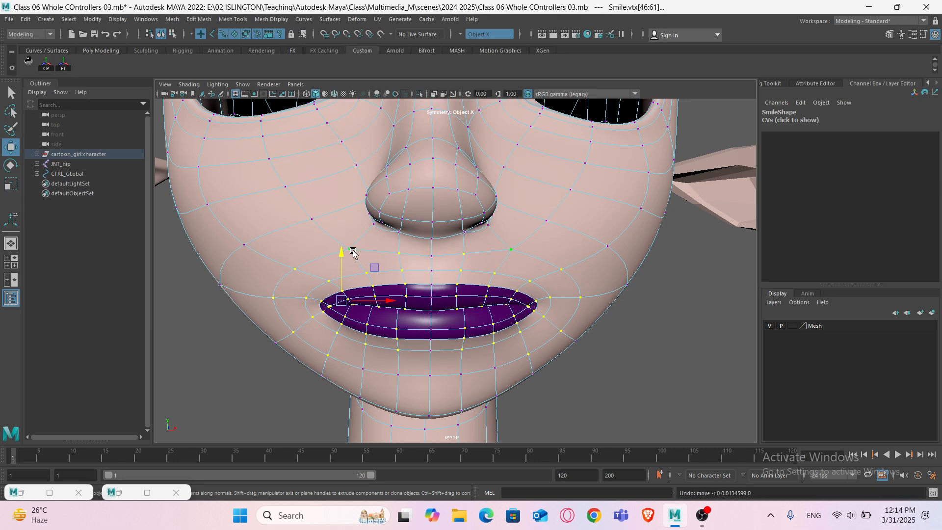
drag(340, 254, 342, 249)
ctrl+drag(439, 237, 466, 345)
drag(521, 241, 526, 238)
shift+click(552, 218)
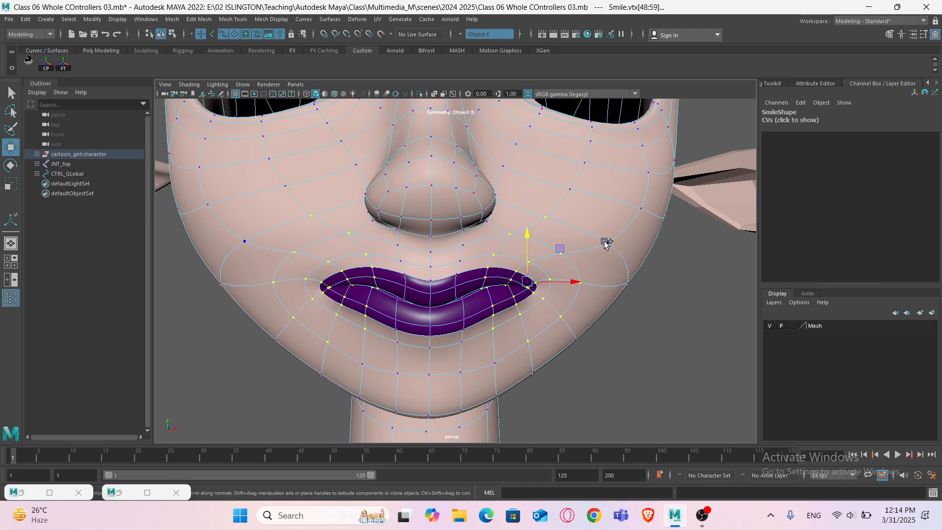
- Reselect the cheek vertices above the mouth corner and move them upward
shift+click(606, 243)
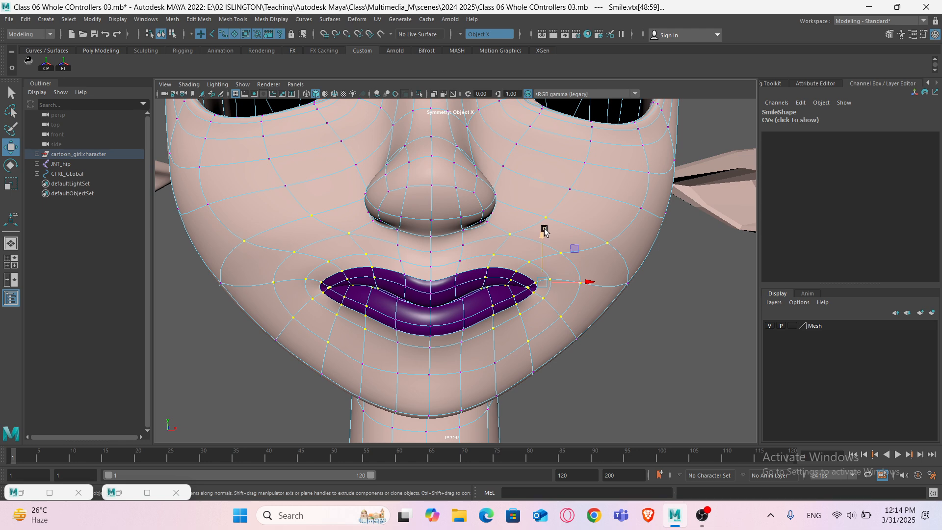
key(ctrl+z)
key(ctrl+z)
key(ctrl+z)
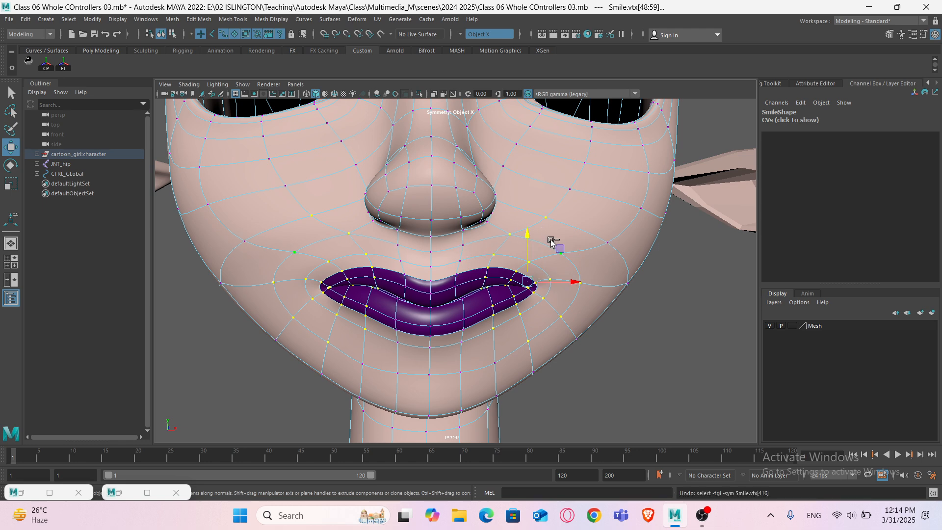
shift+click(555, 220)
shift+click(606, 243)
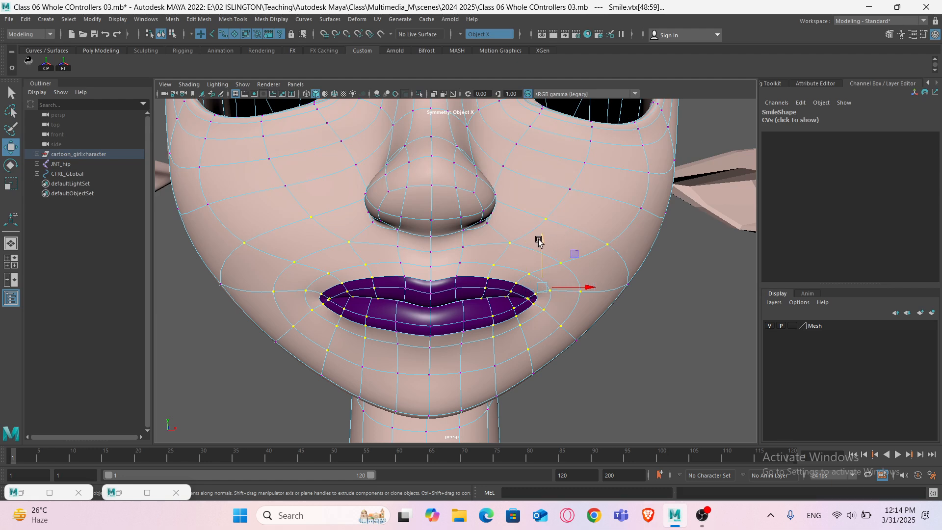
drag(542, 246, 538, 234)
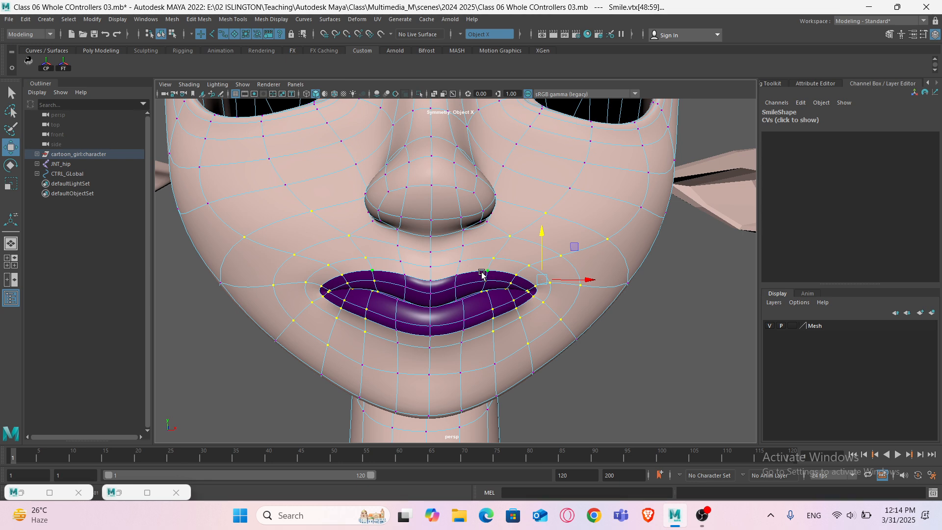
- Select the vertices around the mouth corners and raise them further to deepen the smile
ctrl+click(509, 242)
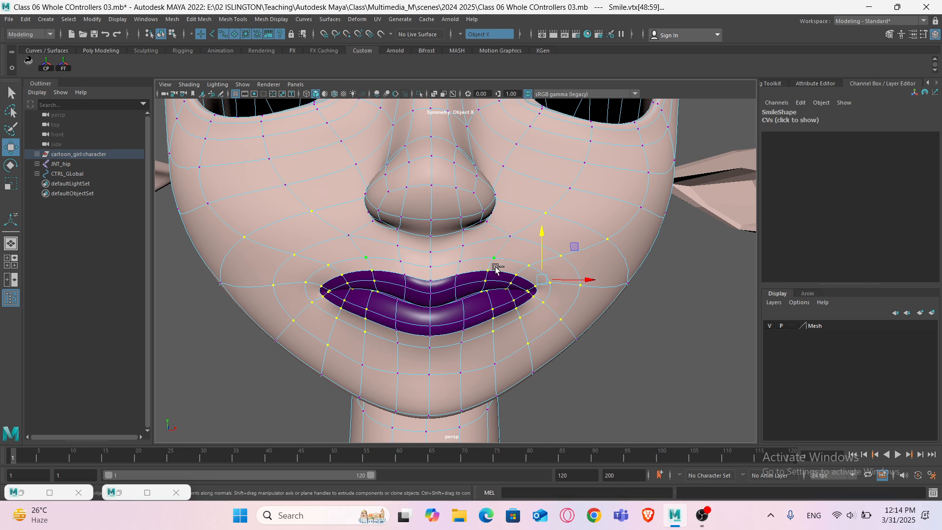
ctrl+drag(465, 252, 541, 357)
ctrl+drag(553, 305, 567, 327)
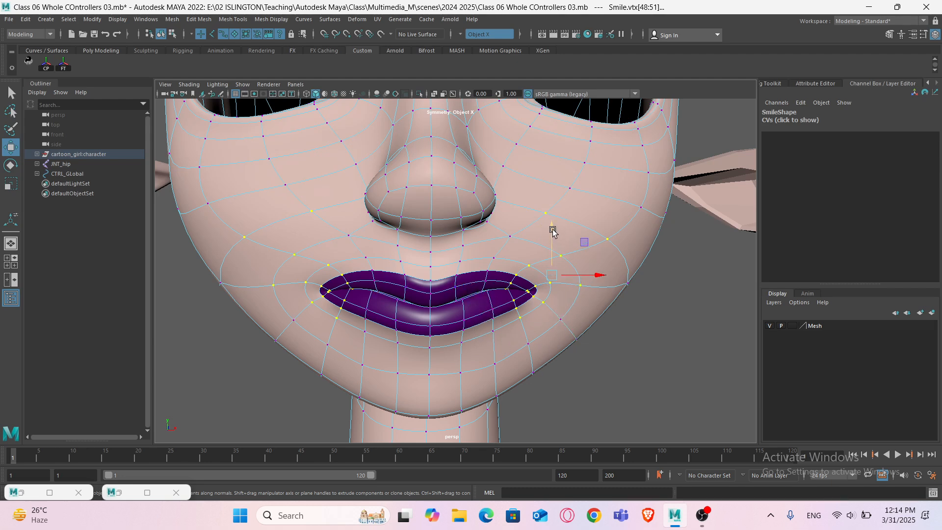
drag(553, 232, 551, 218)
alt+middle_drag(532, 306, 502, 317)
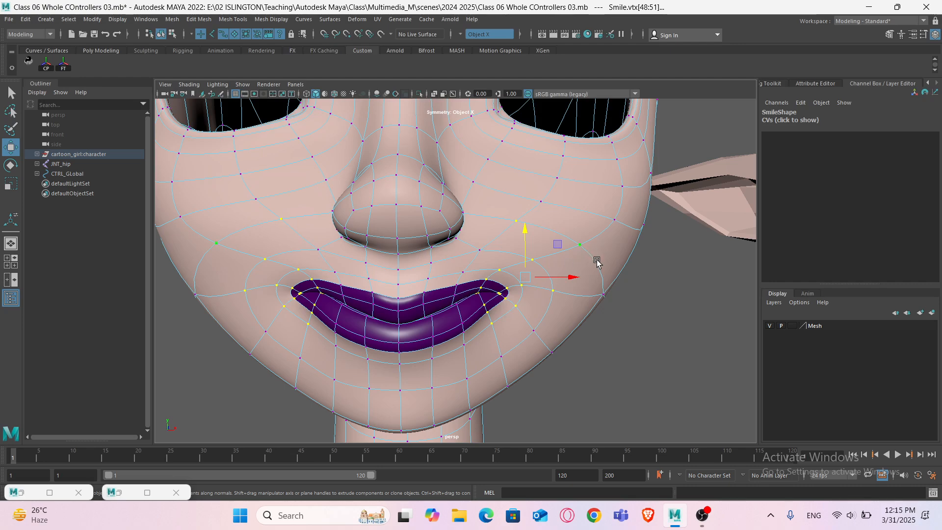
ctrl+drag(470, 275, 490, 310)
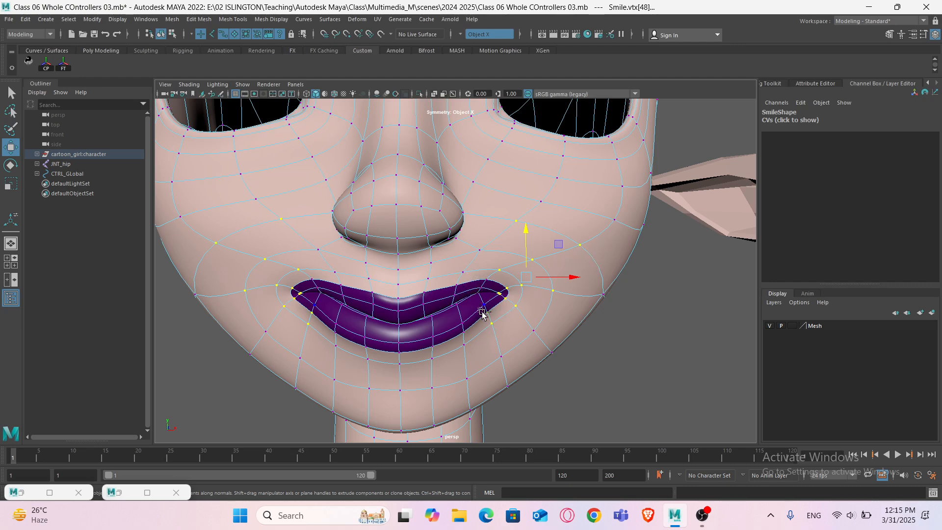
- Adjust the inner mouth-corner vertices in wireframe display, then return to shaded view
key(4)
alt+drag(432, 296, 461, 277)
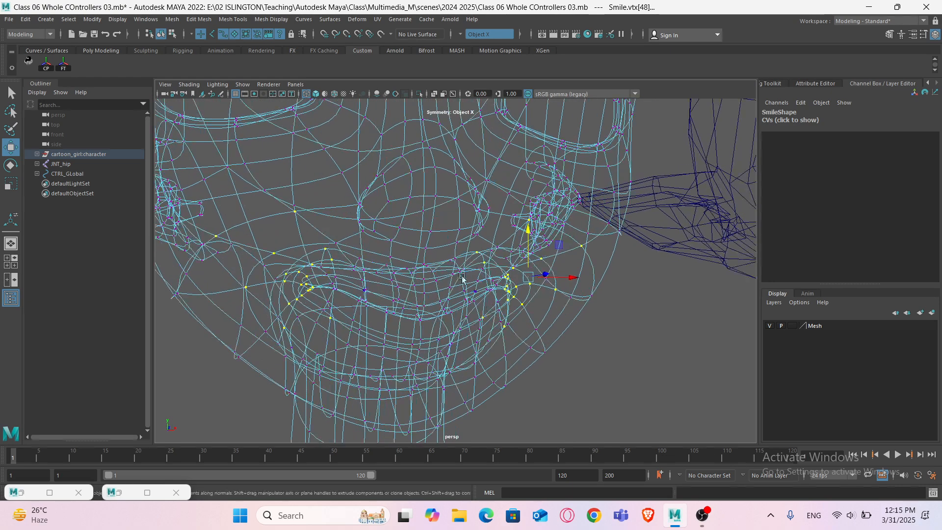
ctrl+drag(452, 243, 481, 330)
mouse_move(507, 264)
alt+mouse_down()
mouse_move(482, 321)
mouse_move(493, 307)
alt+mouse_up()
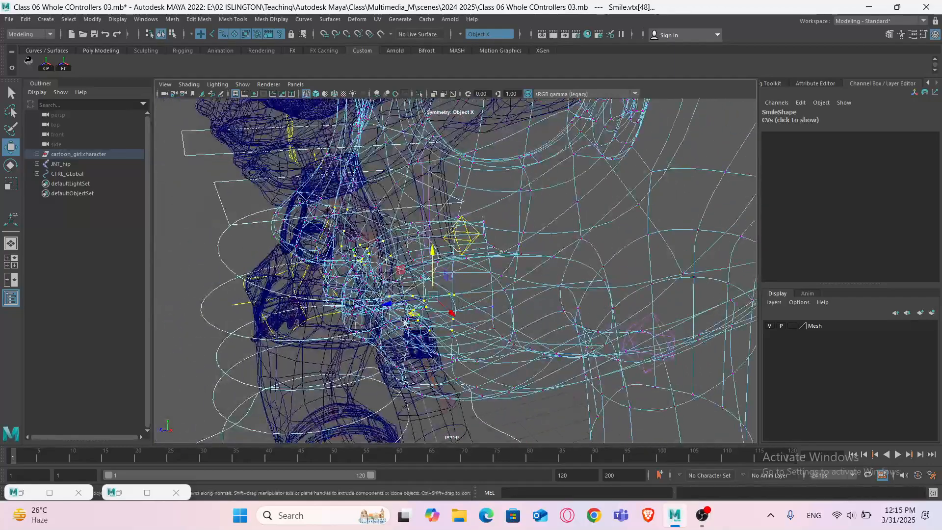
mouse_move(403, 319)
alt+mouse_down()
mouse_move(479, 312)
mouse_move(539, 228)
alt+mouse_up()
key(5)
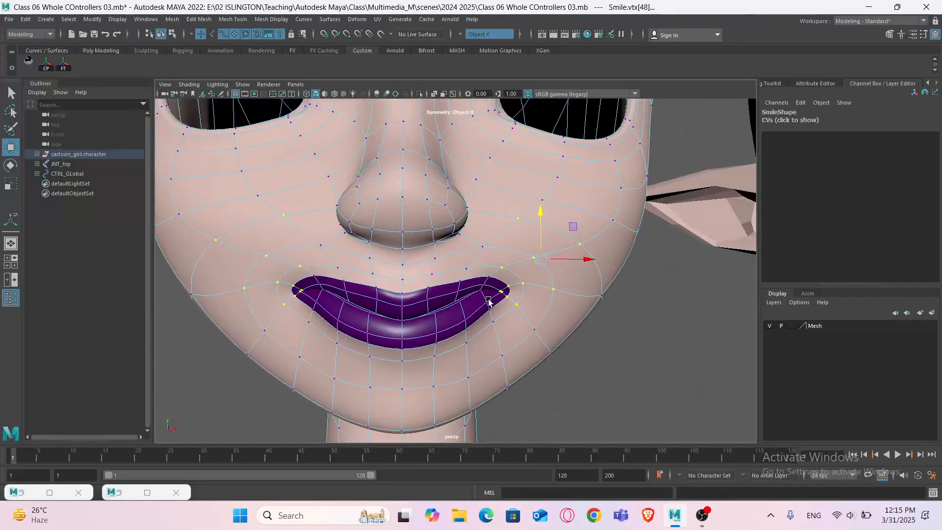
- Select the cheek vertices beside the mouth corner and lift them to push the smile upward
shift+click(545, 205)
shift+click(607, 218)
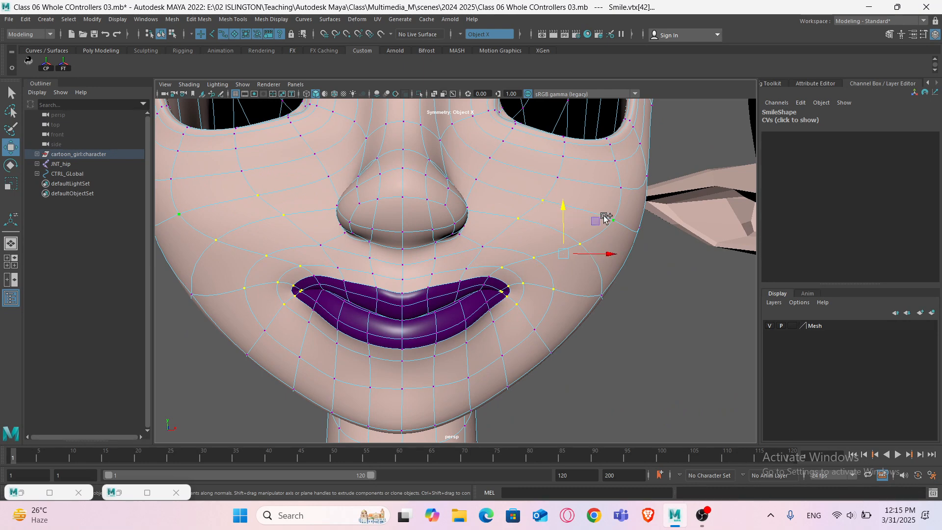
drag(565, 200, 562, 185)
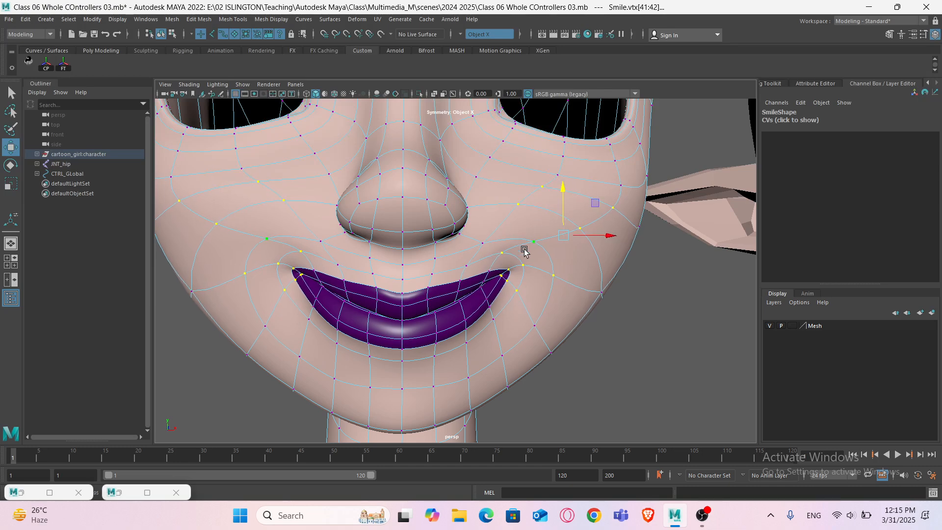
alt+drag(524, 251, 556, 249)
ctrl+drag(616, 210, 616, 208)
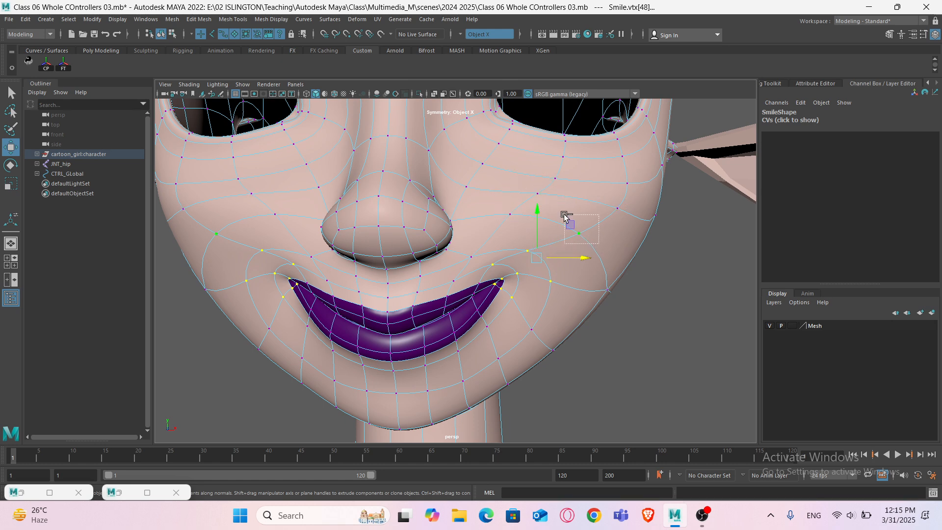
drag(569, 269, 576, 271)
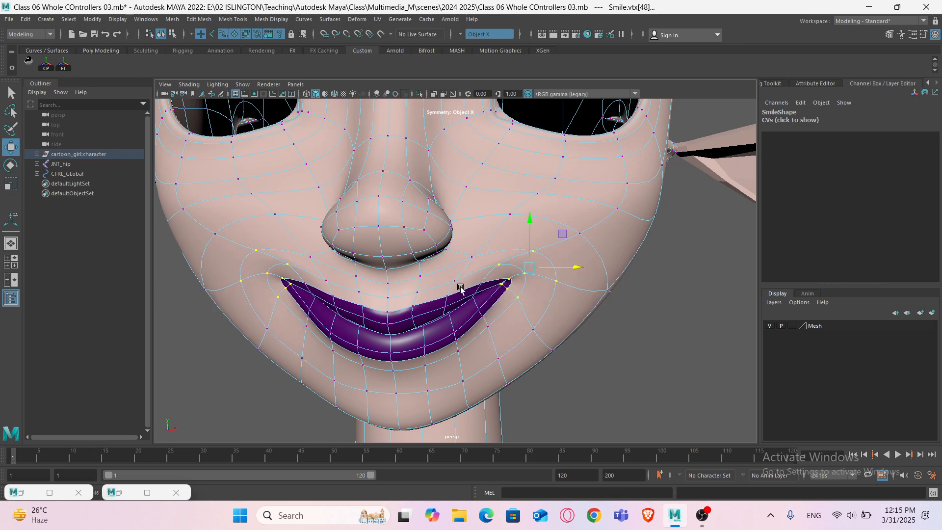
- Select the centre vertices of the upper lip and reshape the middle of the smile
alt+drag(461, 288, 483, 288)
alt+right_drag(484, 289, 459, 296)
alt+drag(459, 295, 441, 282)
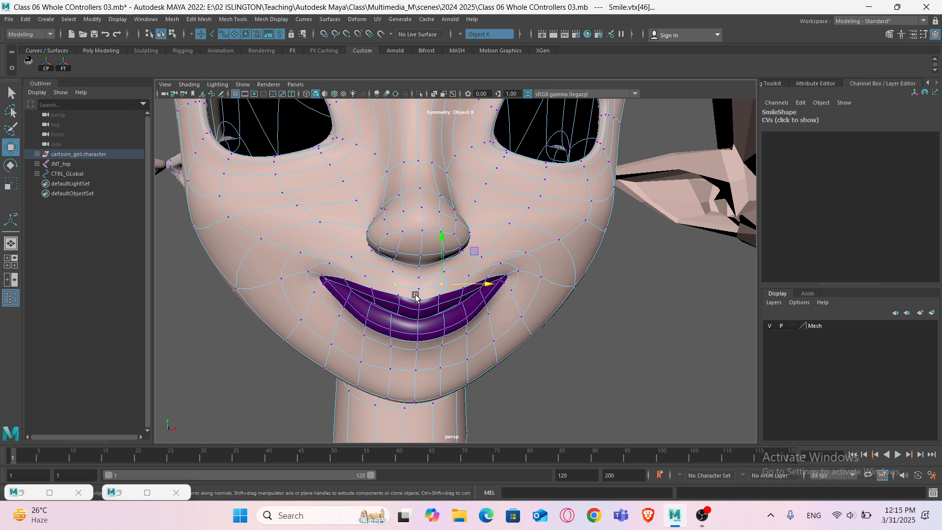
scroll(416, 295, up, 3)
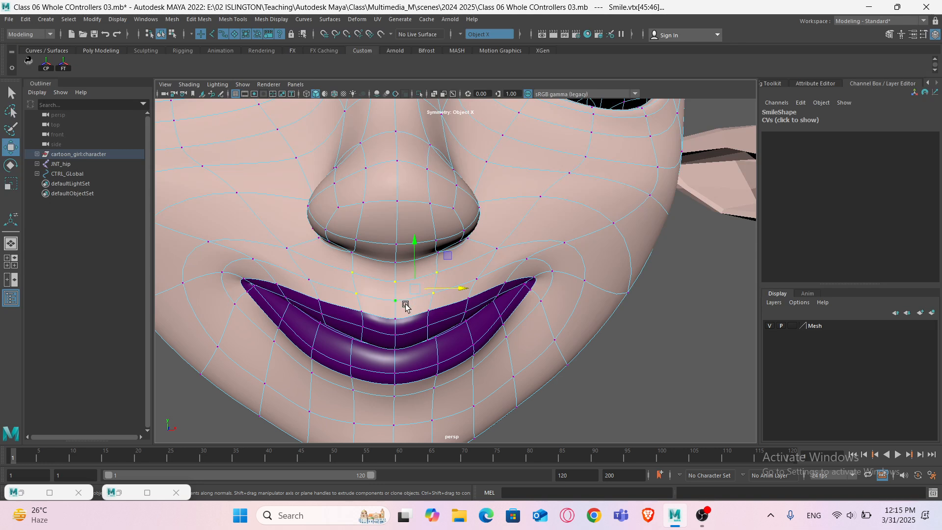
- Lift the upper lip's centre vertices slightly with soft selection enabled
key(b)
drag(415, 242, 417, 239)
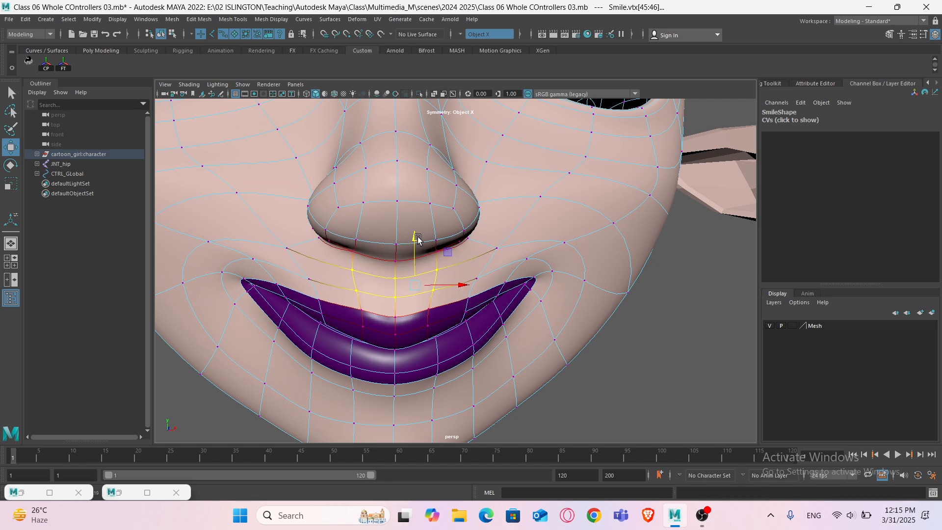
key(b)
- Inspect the Smile head's mouth from several angles in low-poly and smooth preview
scroll(408, 303, down, 3)
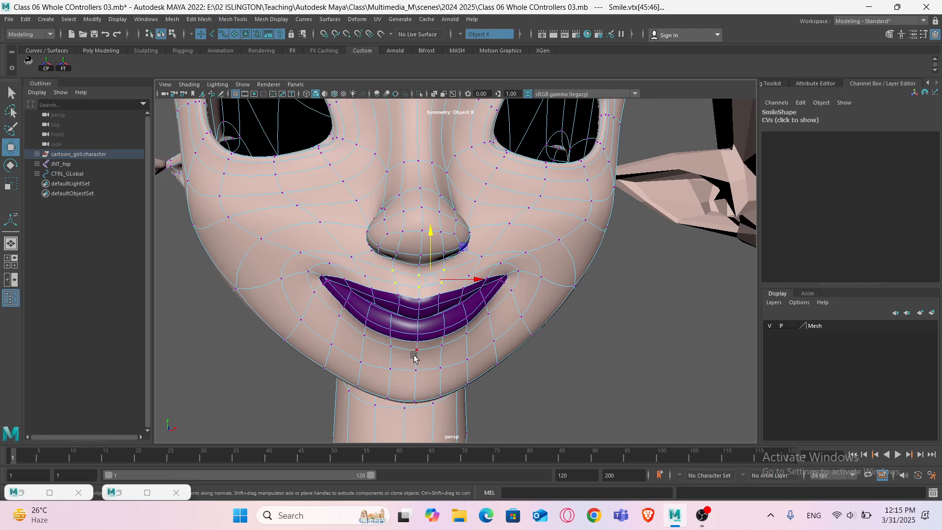
scroll(414, 356, down, 3)
right_drag(500, 271, 545, 235)
scroll(521, 320, down, 2)
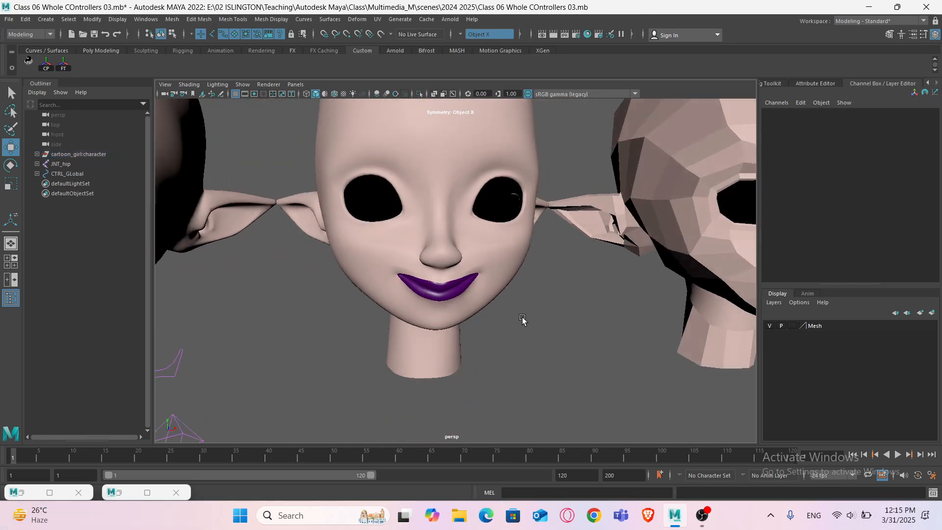
scroll(513, 313, up, 5)
click(505, 274)
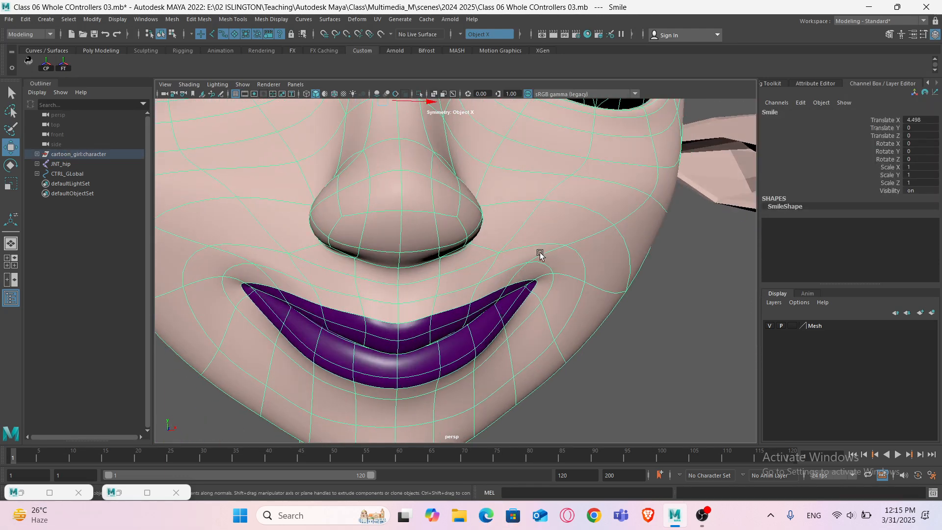
key(1)
right_drag(534, 214, 485, 218)
click(530, 260)
alt+drag(529, 260, 518, 288)
key(w)
drag(557, 256, 565, 256)
drag(524, 209, 471, 289)
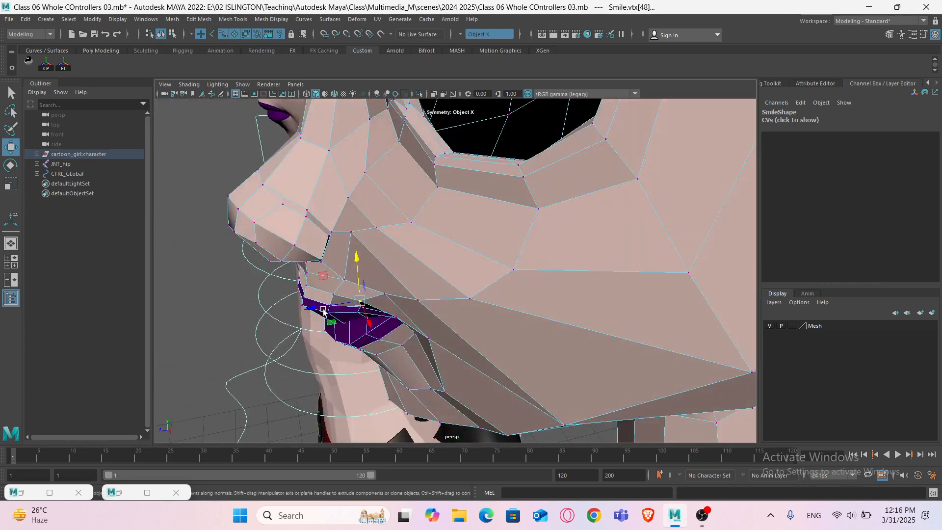
drag(302, 310, 434, 316)
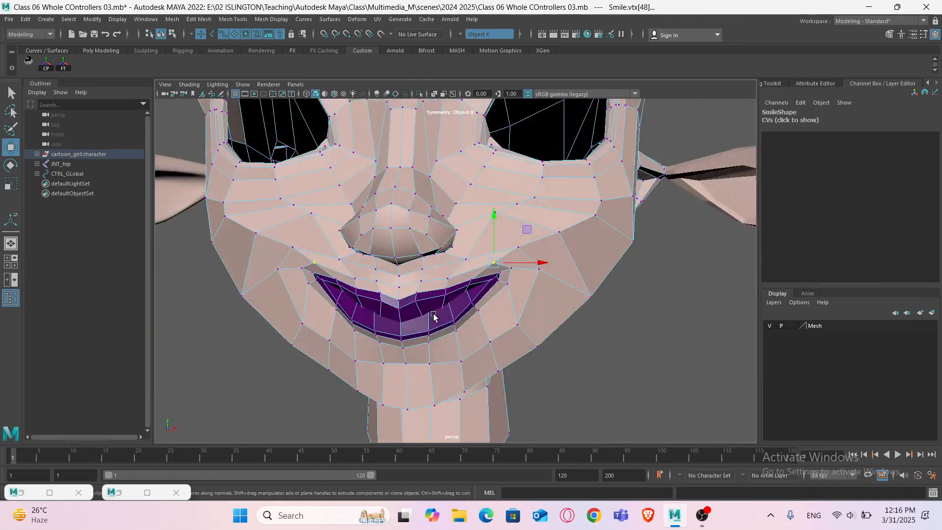
key(3)
right_drag(540, 236, 584, 215)
click(554, 321)
alt+drag(531, 322, 497, 321)
alt+drag(511, 272, 547, 279)
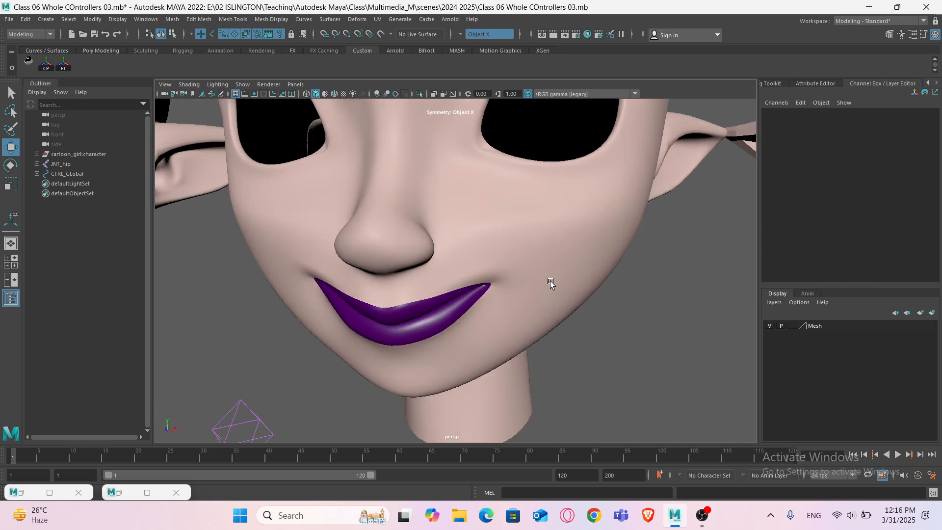
click(543, 258)
scroll(549, 263, up, 2)
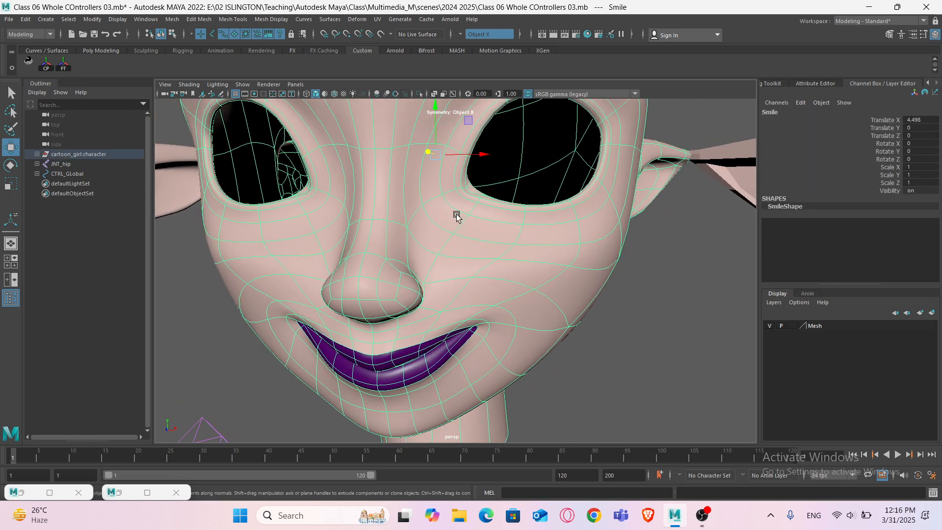
- Smooth the areas around both mouth corners with the Sculpt Geometry Tool in Smooth mode
click(337, 22)
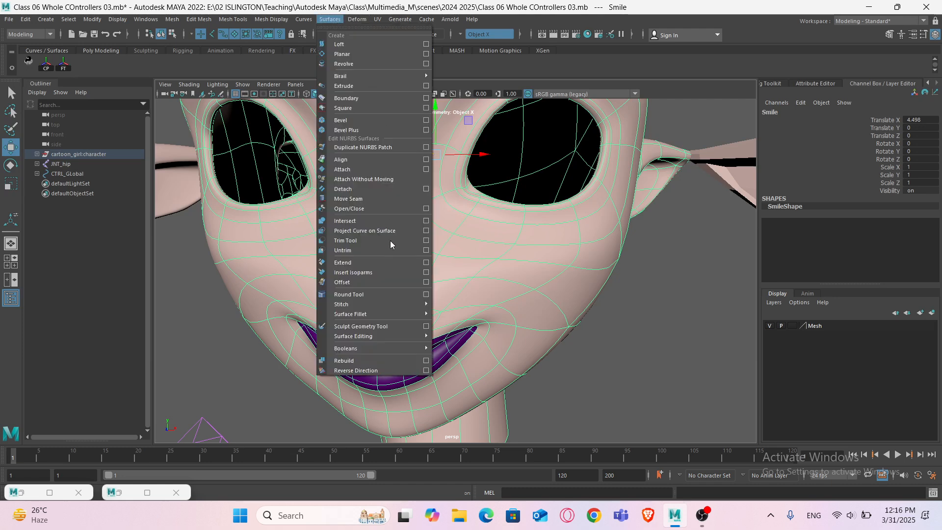
click(425, 327)
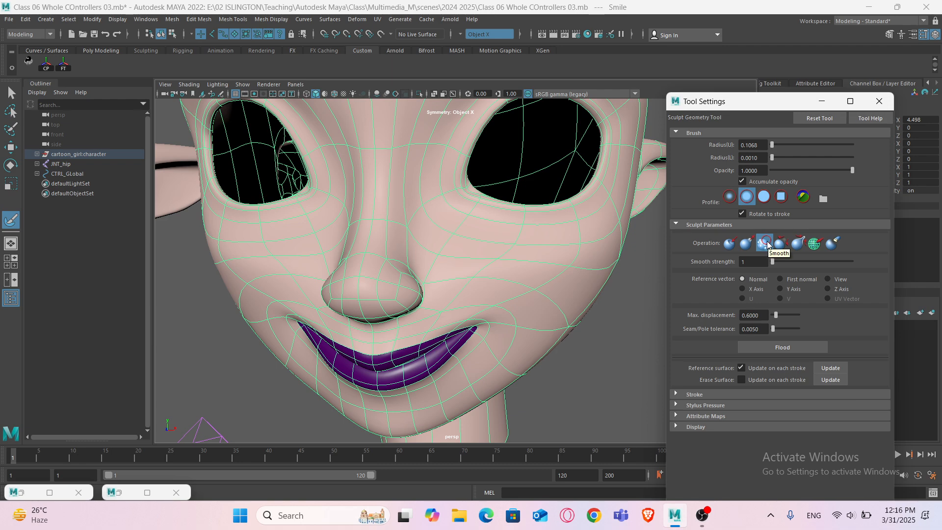
alt+drag(595, 296, 551, 267)
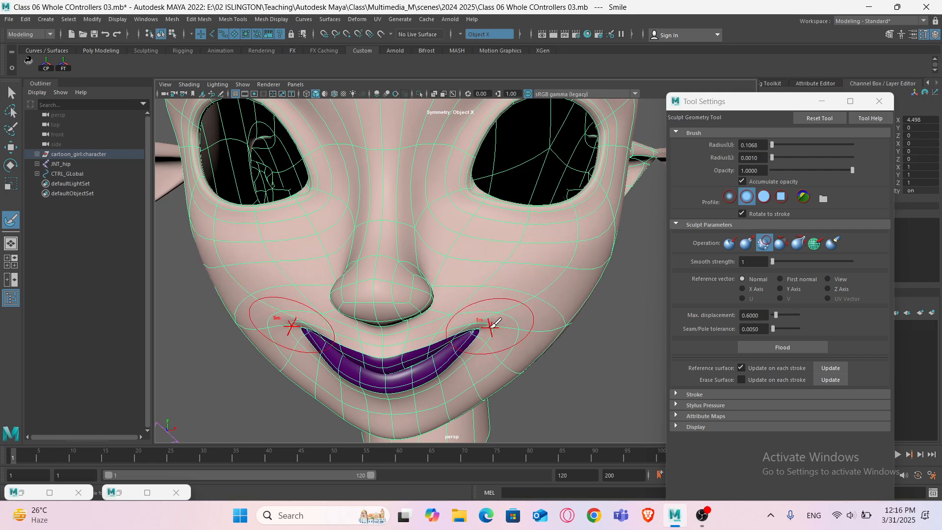
alt+drag(500, 306, 507, 324)
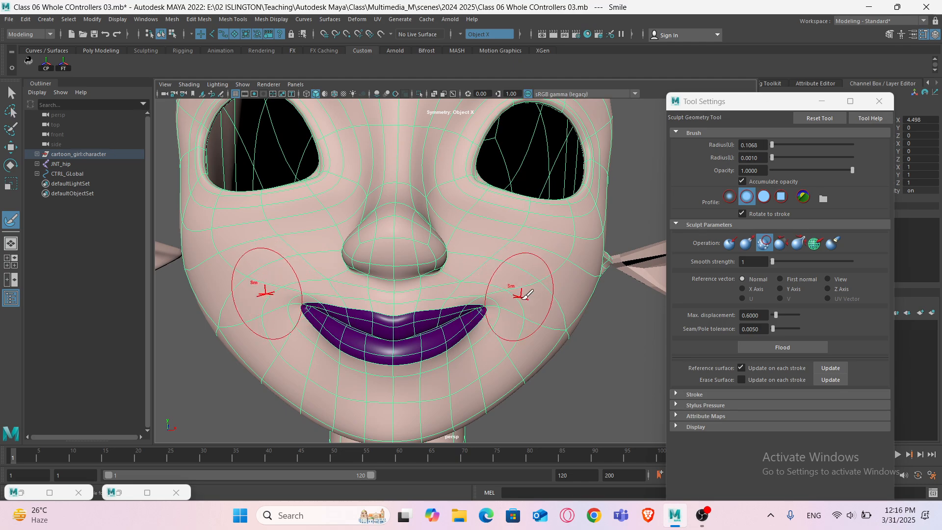
mouse_move(515, 284)
alt+mouse_down()
mouse_move(498, 314)
mouse_move(358, 336)
alt+mouse_up()
key(1)
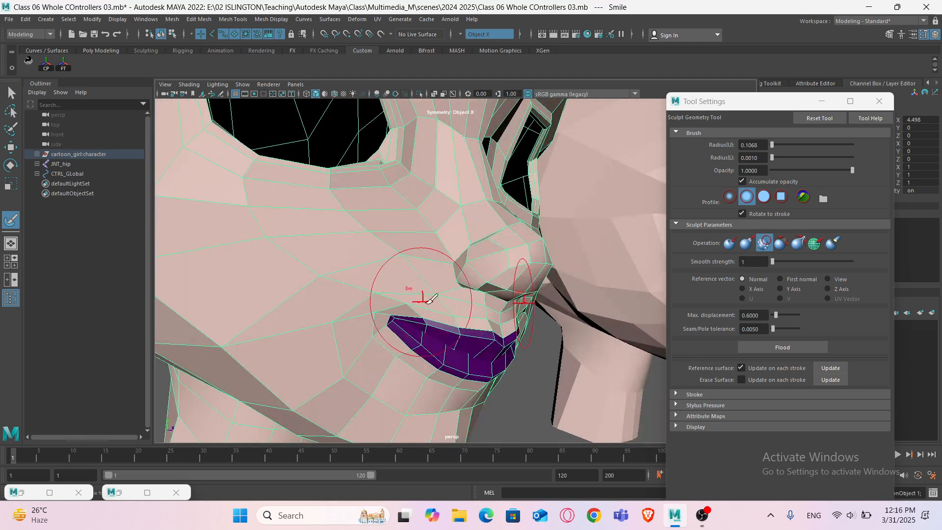
alt+drag(486, 331, 420, 334)
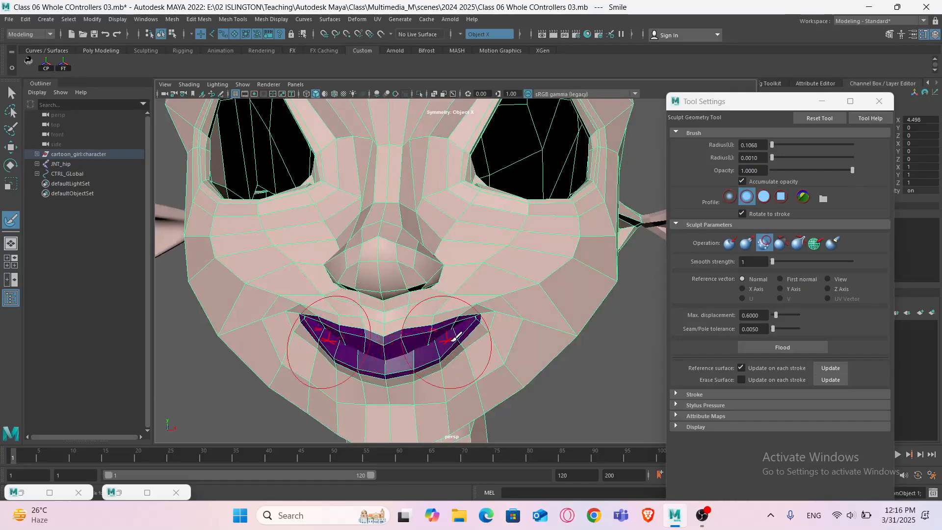
key(q)
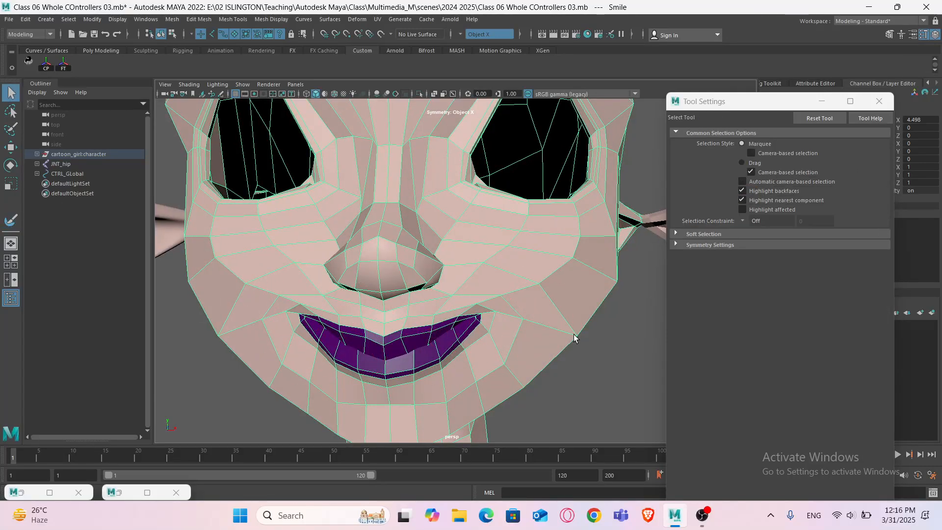
- Select the vertices around both mouth corners and the lower lip and move them to refine the smile
key(3)
click(590, 352)
alt+drag(516, 337, 510, 333)
click(509, 332)
right_drag(493, 295, 432, 292)
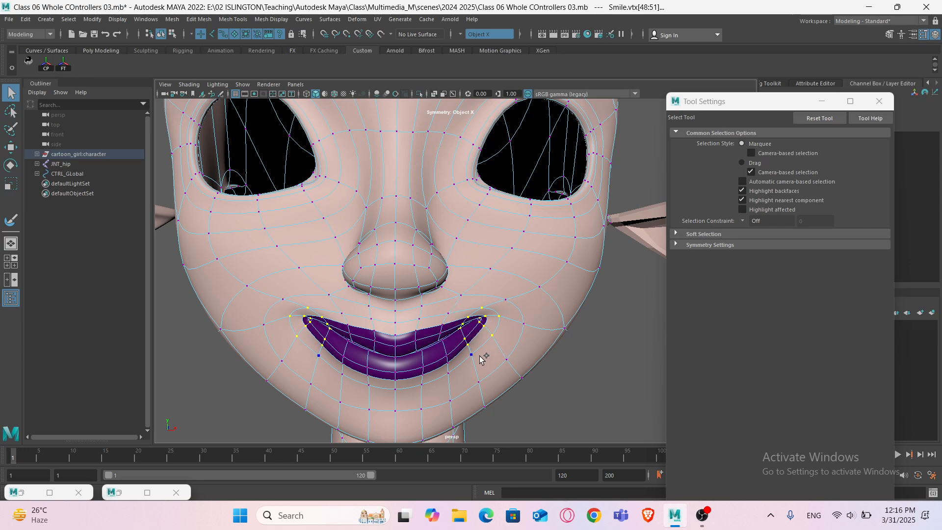
alt+drag(522, 344, 628, 358)
key(4)
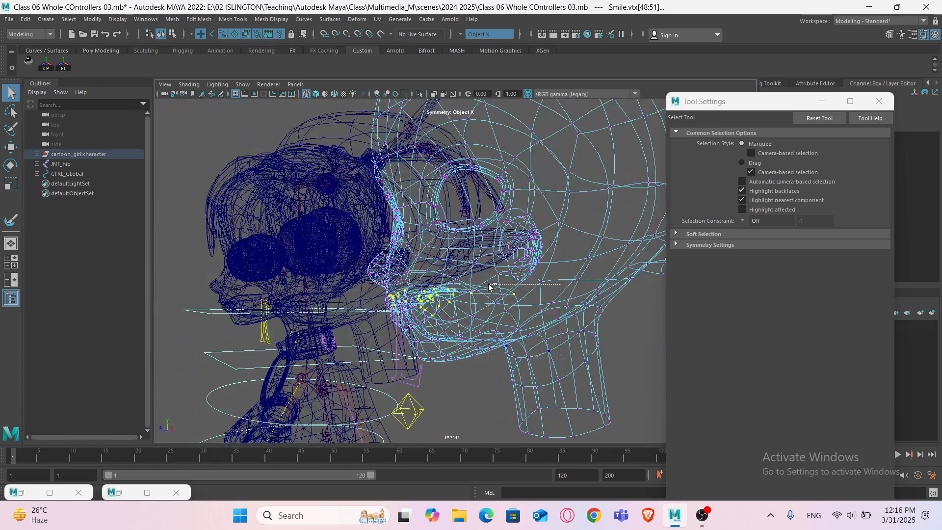
mouse_move(488, 287)
alt+mouse_down()
mouse_move(510, 304)
mouse_move(507, 320)
mouse_move(485, 317)
mouse_move(556, 314)
mouse_move(473, 325)
mouse_move(479, 338)
alt+mouse_up()
scroll(473, 328, up, 5)
key(5)
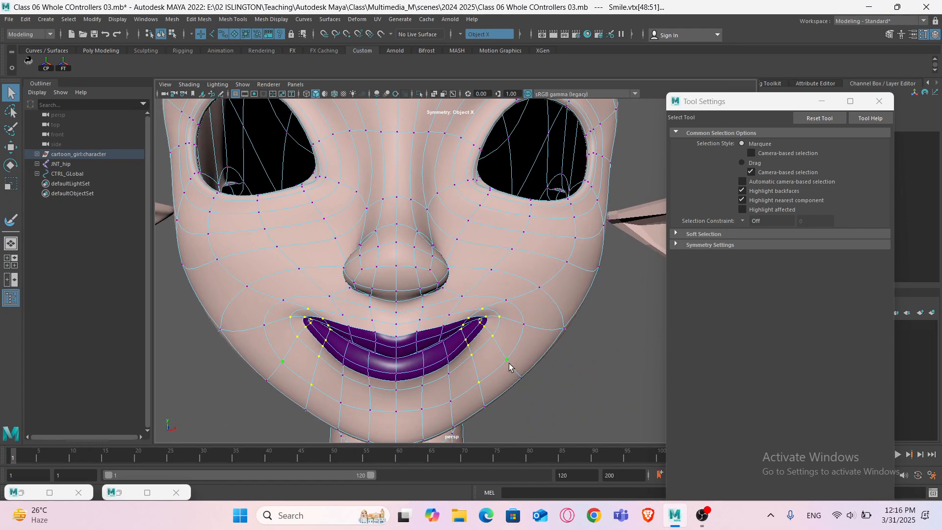
key(w)
alt+drag(491, 358, 445, 356)
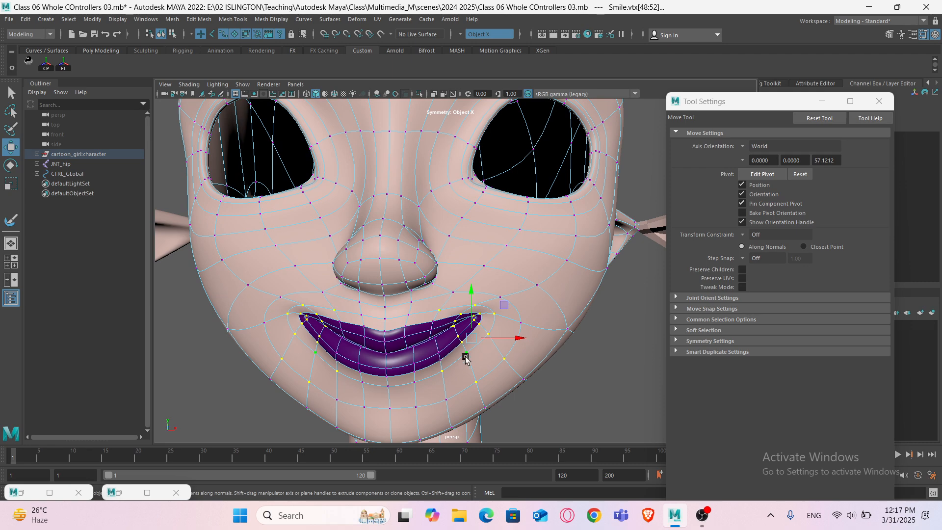
- Adjust the mouth-corner vertices further from side and front views, then deselect them
alt+drag(450, 349, 436, 357)
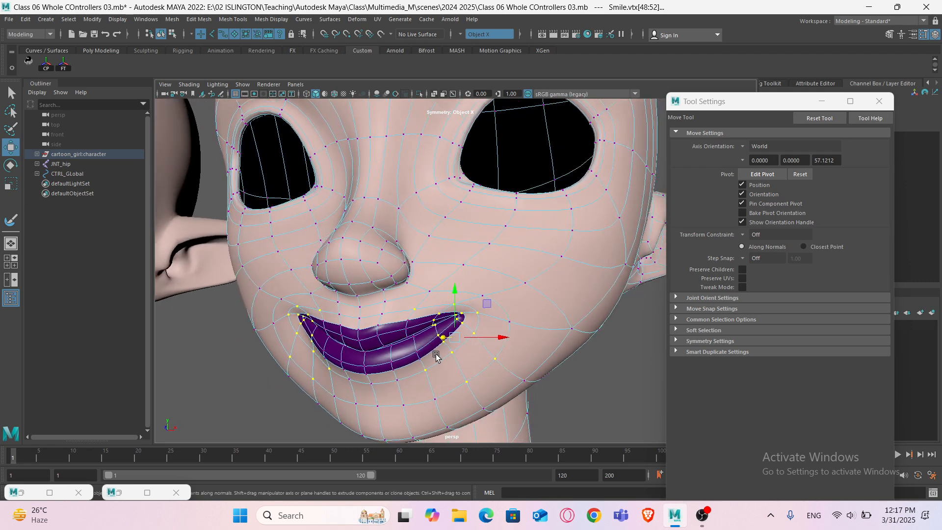
alt+drag(502, 333, 296, 342)
scroll(523, 347, up, 3)
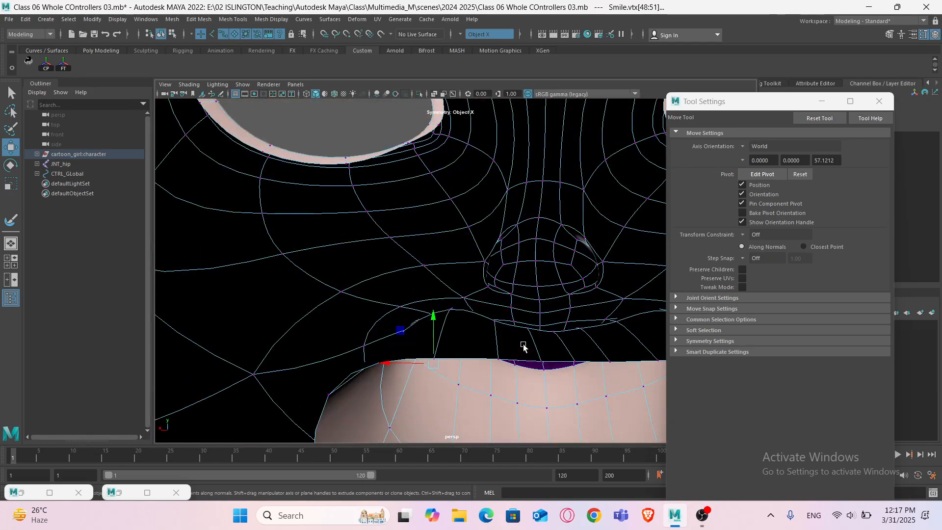
alt+drag(451, 349, 648, 348)
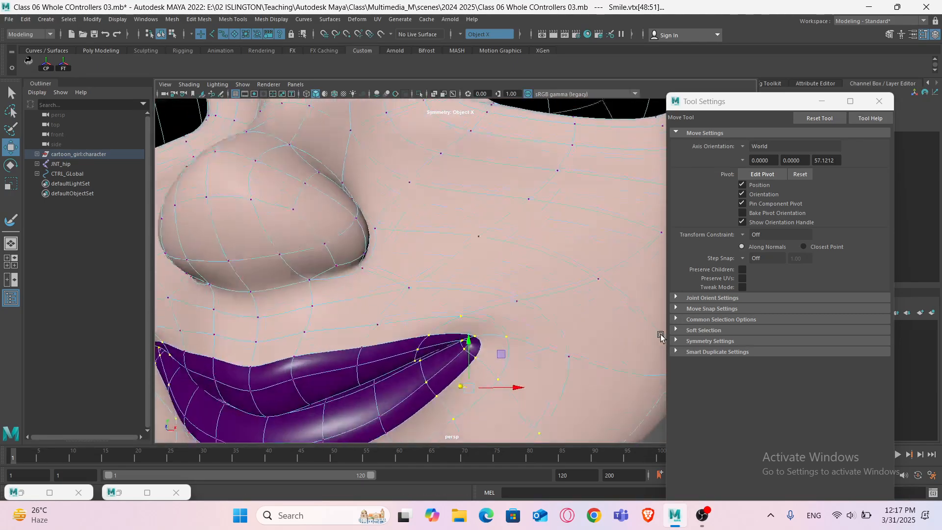
scroll(507, 352, down, 4)
alt+drag(507, 351, 452, 354)
mouse_move(523, 364)
alt+mouse_down()
mouse_move(534, 358)
mouse_move(441, 380)
mouse_move(596, 331)
alt+mouse_up()
key(4)
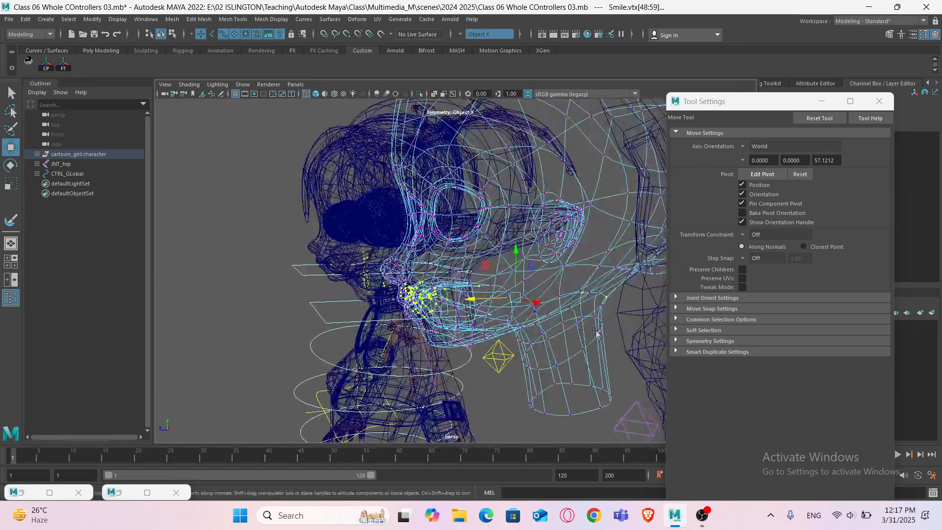
mouse_move(476, 317)
alt+mouse_down()
mouse_move(549, 330)
mouse_move(517, 316)
alt+mouse_up()
key(5)
alt+right_drag(490, 305, 518, 333)
drag(512, 327, 517, 326)
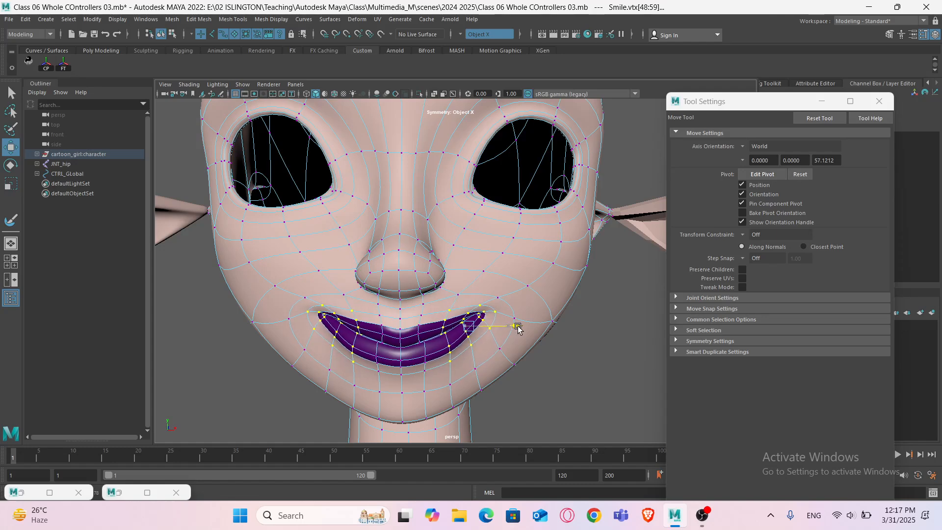
alt+drag(490, 298, 458, 315)
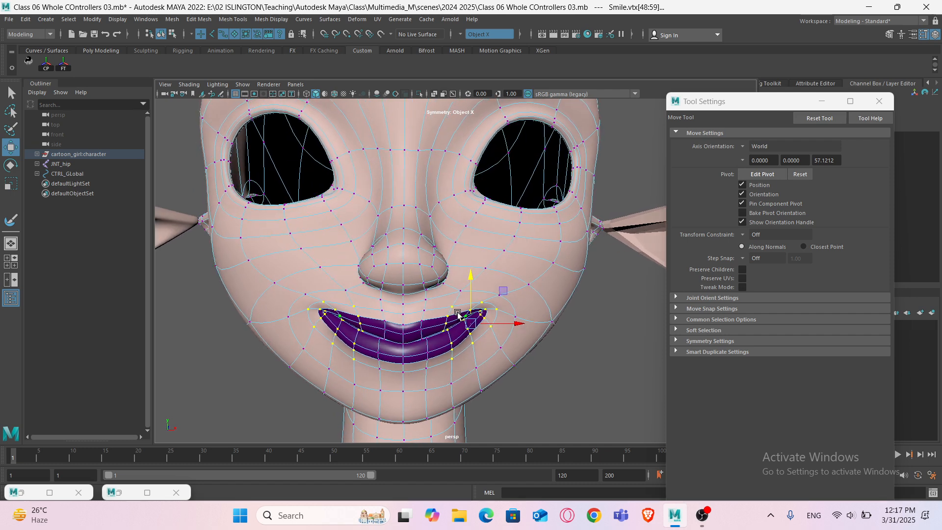
right_drag(508, 250, 566, 224)
click(560, 371)
scroll(560, 371, down, 8)
alt+middle_drag(379, 306, 439, 365)
alt+drag(439, 365, 499, 344)
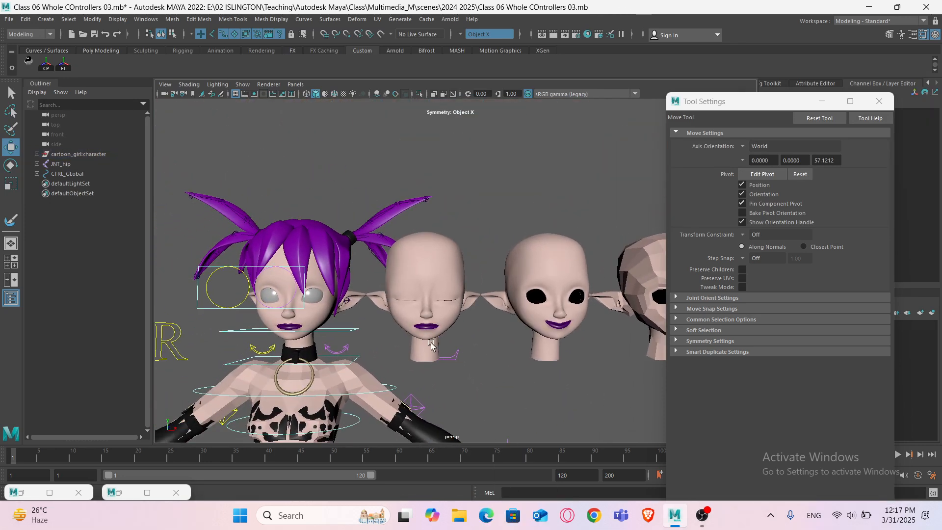
- Select the character's head and set the EXPRESSION blend shape's Smile weight to 1
scroll(405, 341, up, 5)
click(233, 338)
alt+middle_drag(232, 339, 493, 305)
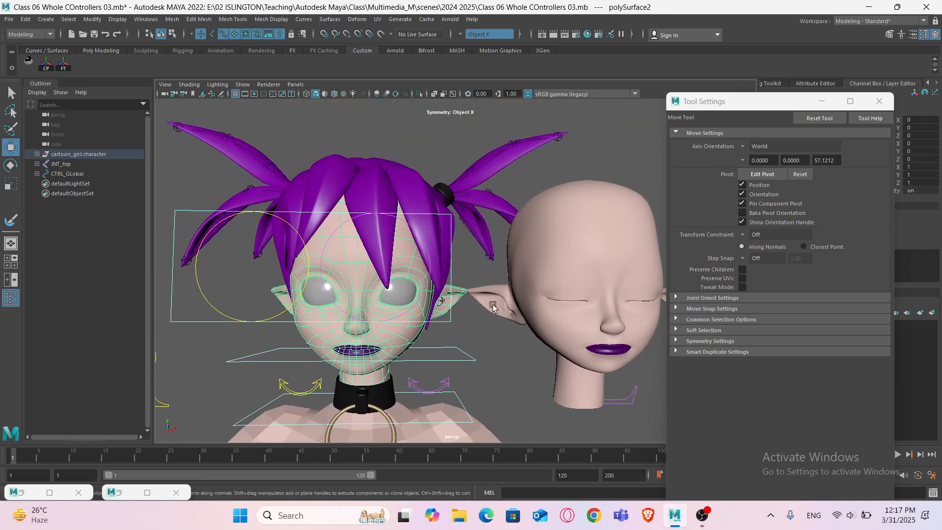
click(821, 101)
scroll(868, 265, down, 2)
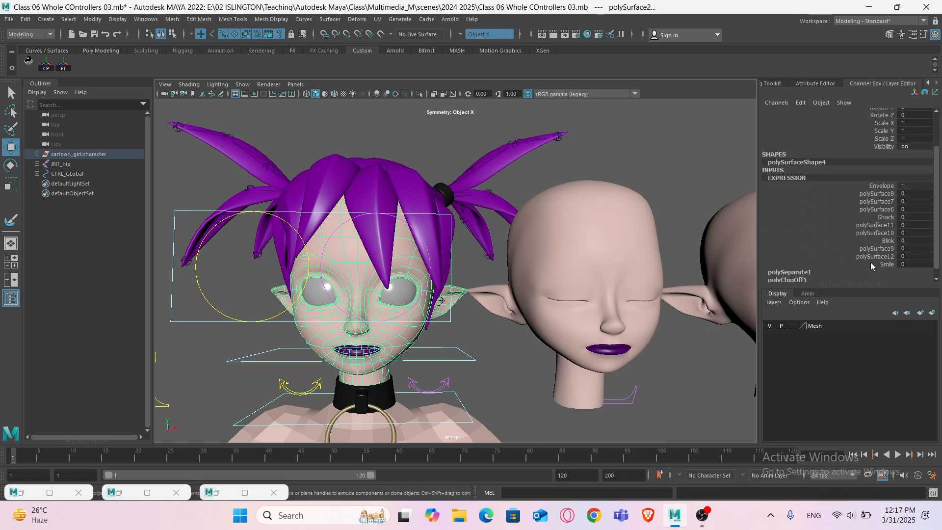
click(874, 262)
mouse_move(607, 290)
middle_down()
mouse_move(622, 293)
mouse_move(614, 289)
middle_up()
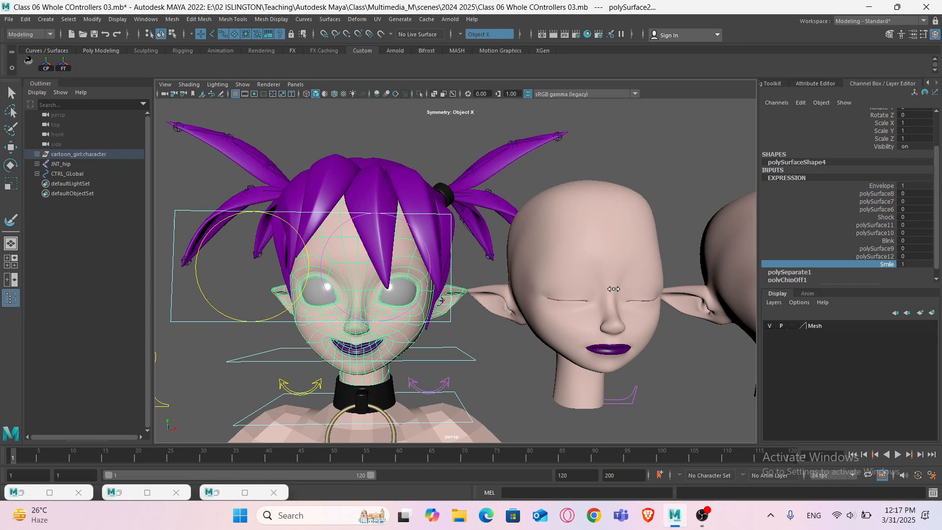
click(519, 335)
alt+drag(453, 360, 492, 362)
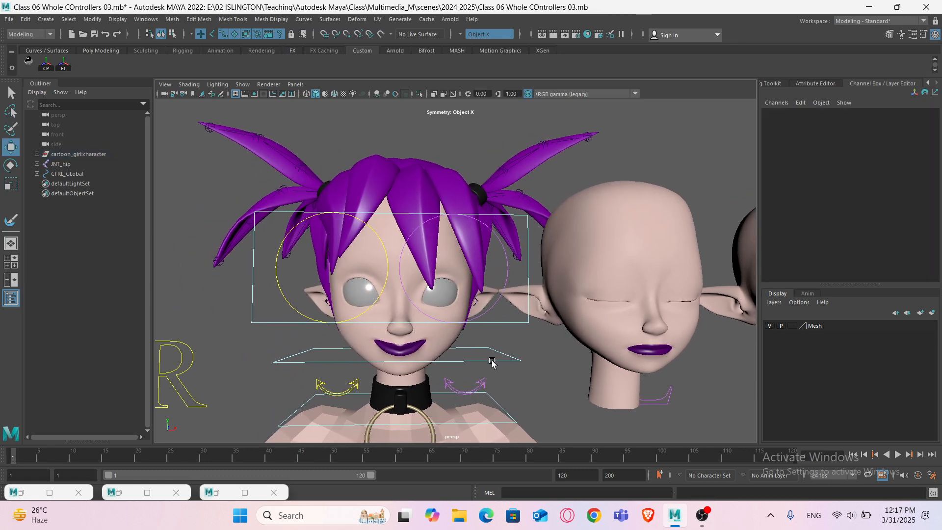
- Review the smiling character head and its EXPRESSION blend shape channels from different angles
click(445, 343)
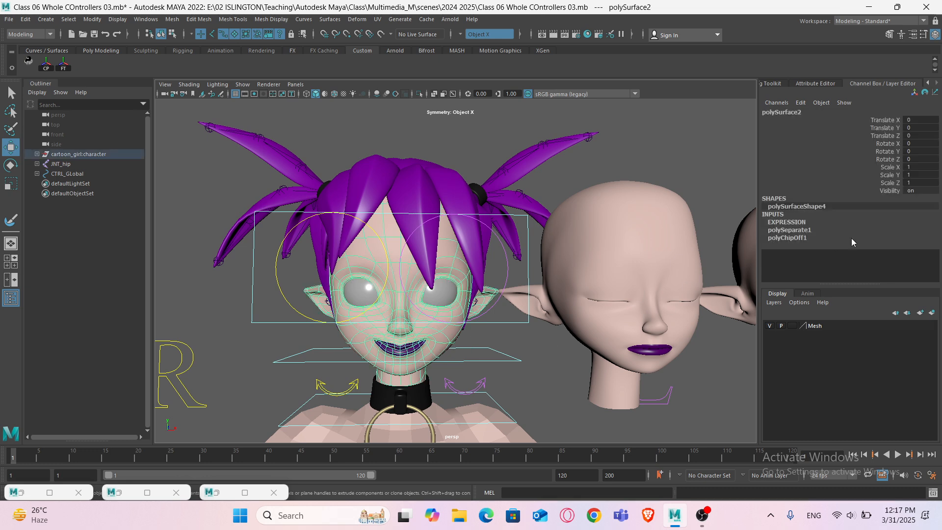
click(803, 224)
scroll(873, 265, down, 2)
click(872, 254)
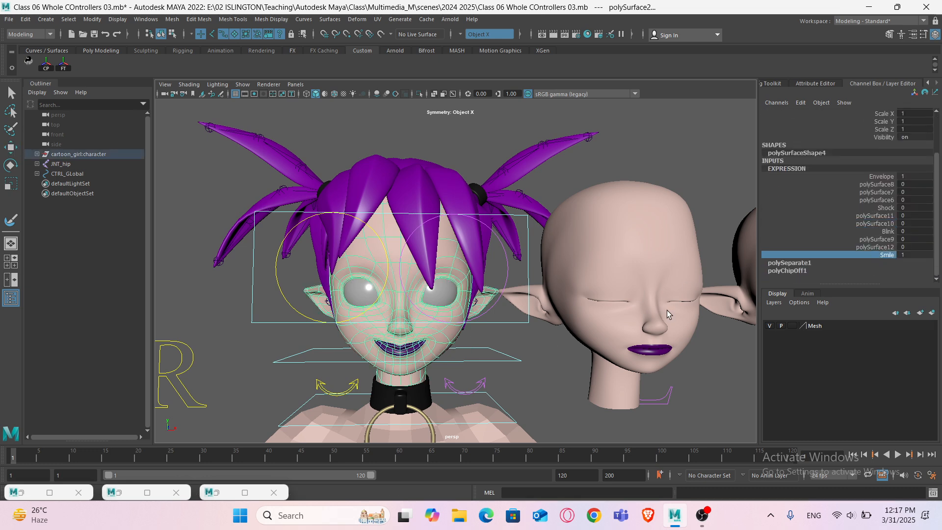
mouse_move(666, 310)
middle_down()
mouse_move(645, 312)
mouse_move(668, 310)
middle_up()
alt+middle_drag(587, 324, 197, 309)
scroll(579, 309, up, 5)
scroll(597, 300, down, 3)
alt+middle_drag(477, 307, 613, 310)
scroll(556, 321, down, 3)
alt+middle_drag(423, 320, 545, 326)
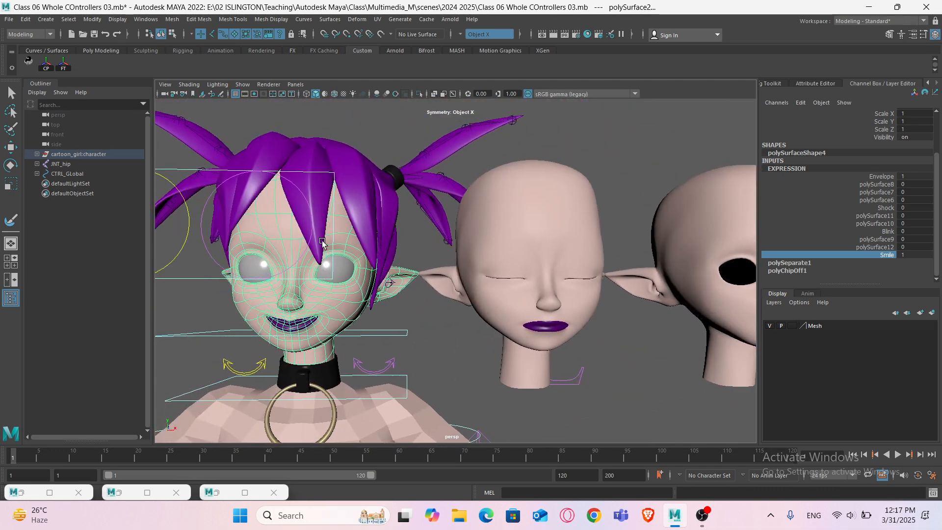
click(886, 231)
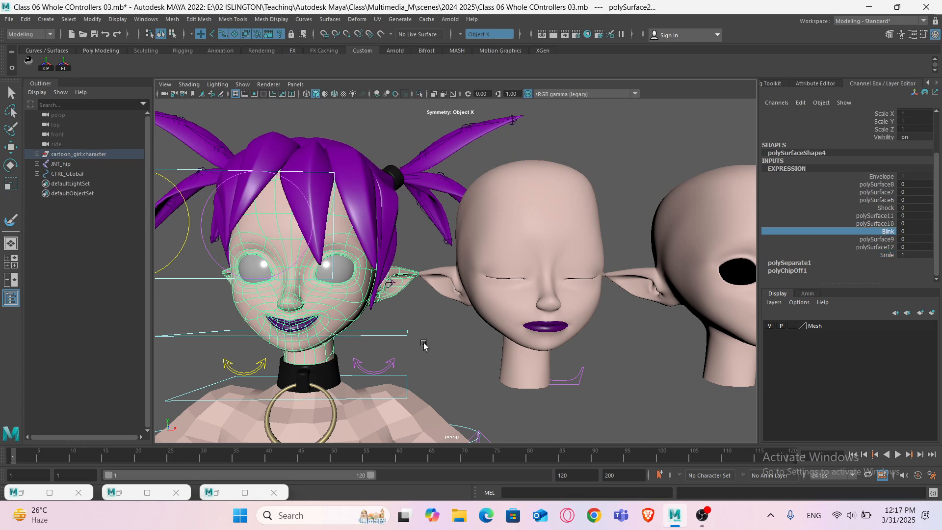
mouse_move(423, 343)
middle_down()
mouse_move(431, 343)
mouse_move(423, 343)
middle_up()
- Select the Shock target head, switch to vertex mode and marquee-select the vertices of the lower lip and jaw
alt+middle_drag(658, 288, 204, 290)
click(462, 327)
key(w)
scroll(463, 328, up, 10)
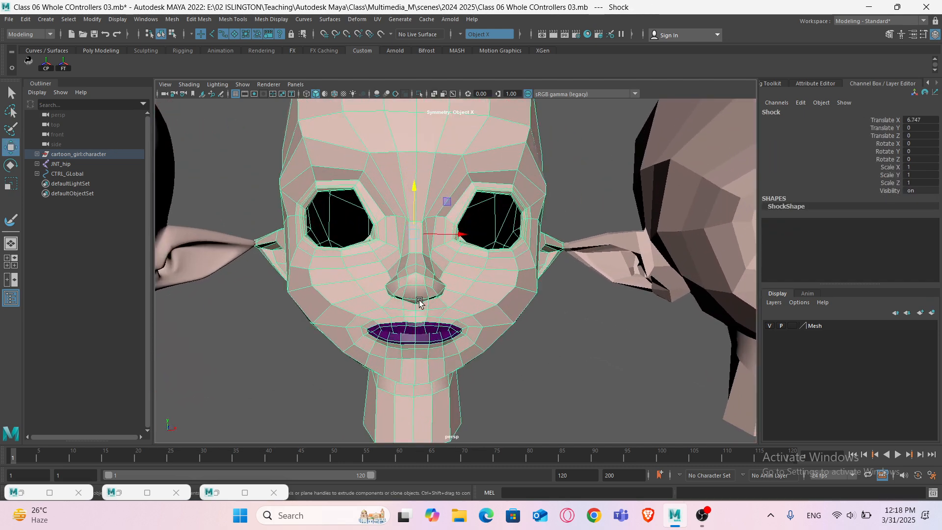
alt+middle_drag(396, 341, 436, 302)
right_click(519, 210)
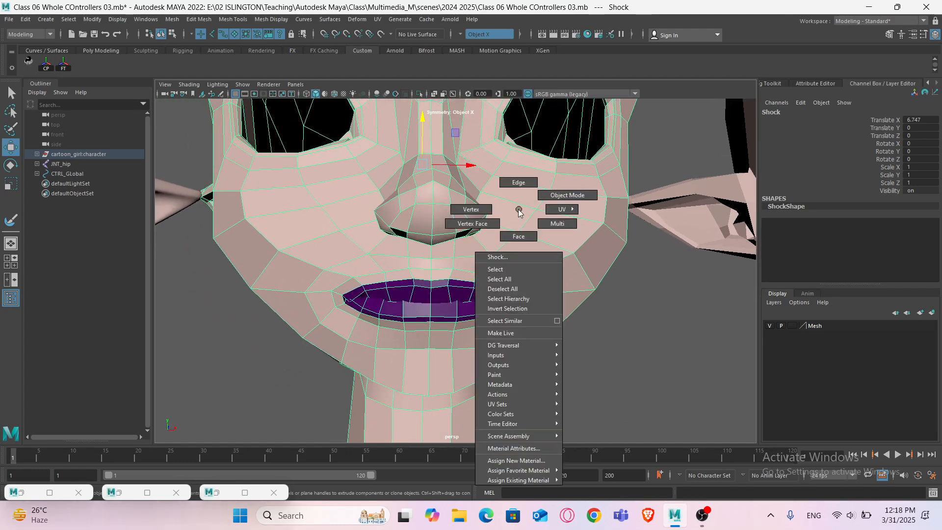
right_drag(474, 213, 471, 211)
scroll(507, 319, up, 2)
alt+middle_drag(440, 326, 449, 281)
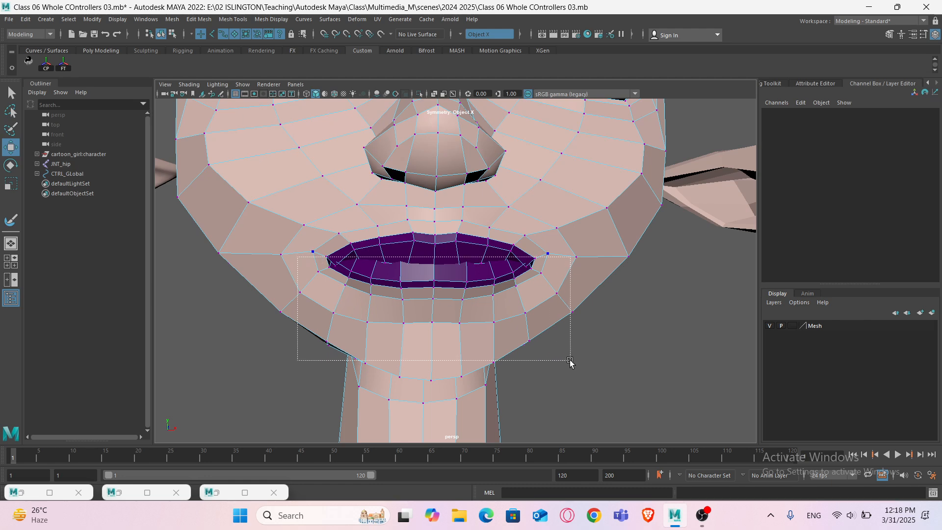
drag(564, 388, 565, 388)
alt+drag(455, 361, 373, 373)
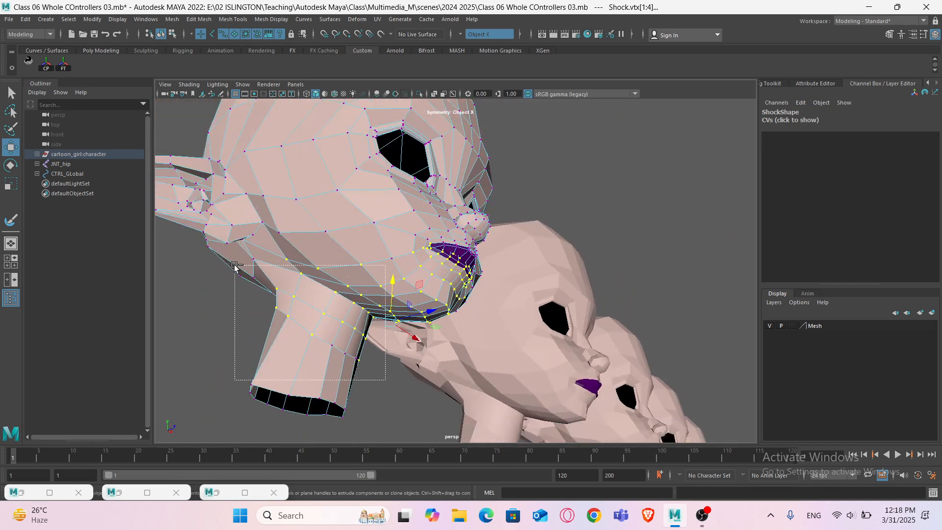
alt+drag(214, 245, 466, 390)
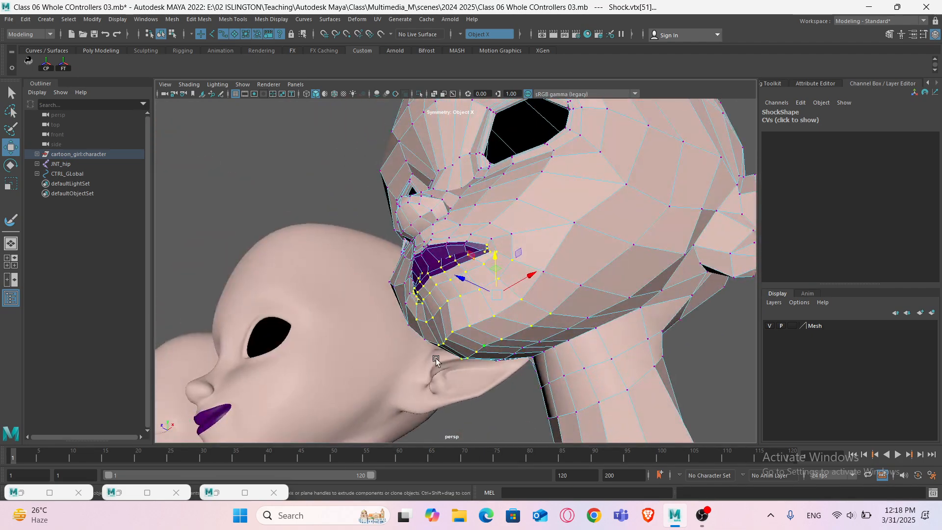
- Inspect the lower-lip vertex selection closely from several angles in smooth-preview and wireframe display
alt+drag(435, 358, 520, 354)
alt+drag(393, 342, 506, 328)
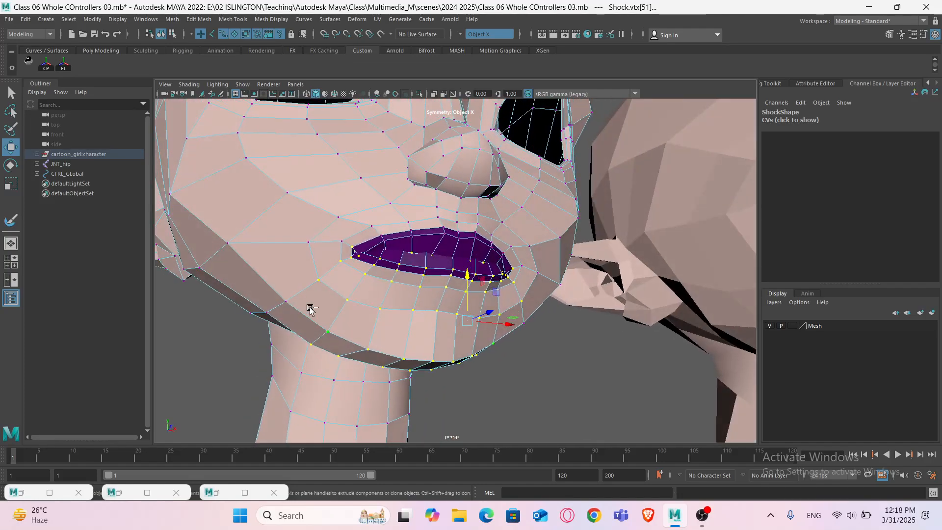
alt+drag(271, 317, 476, 315)
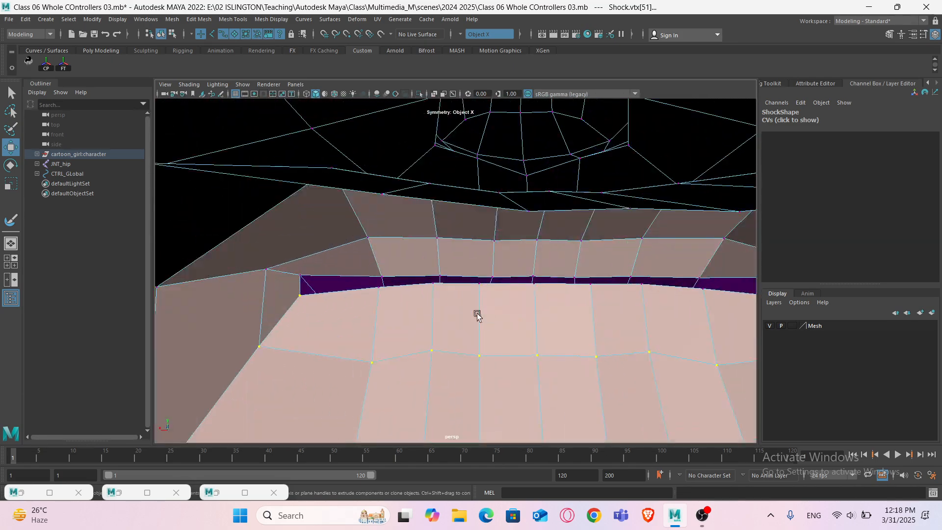
mouse_move(394, 302)
alt+mouse_down()
mouse_move(398, 313)
mouse_move(386, 308)
alt+mouse_up()
key(3)
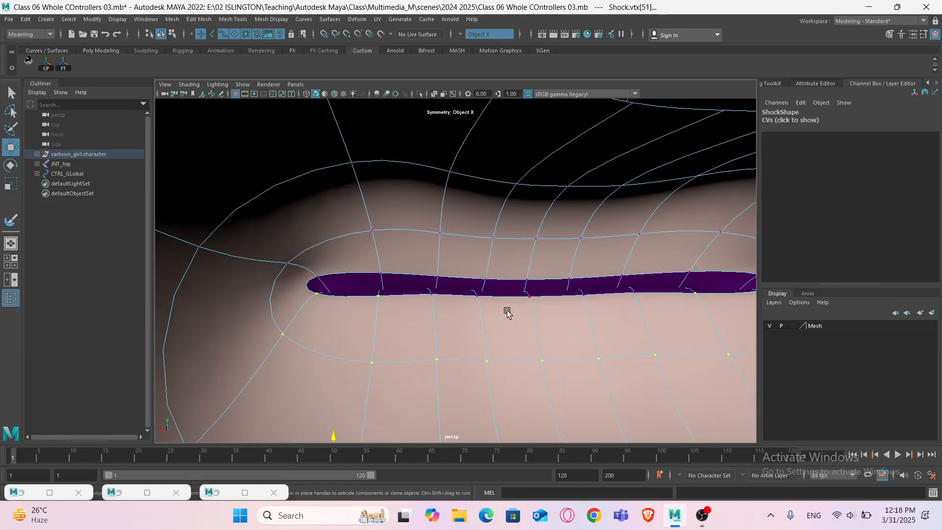
alt+drag(455, 321, 593, 309)
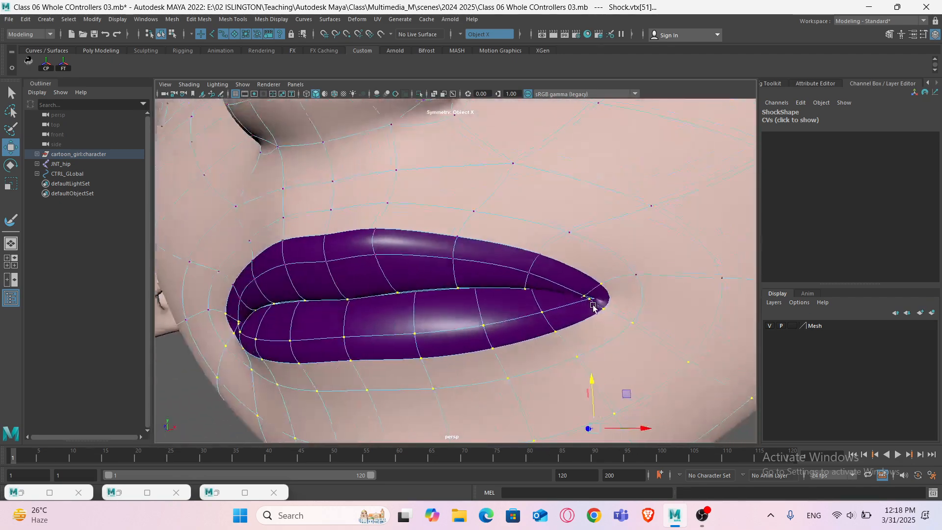
alt+right_drag(593, 309, 449, 336)
alt+drag(450, 335, 477, 331)
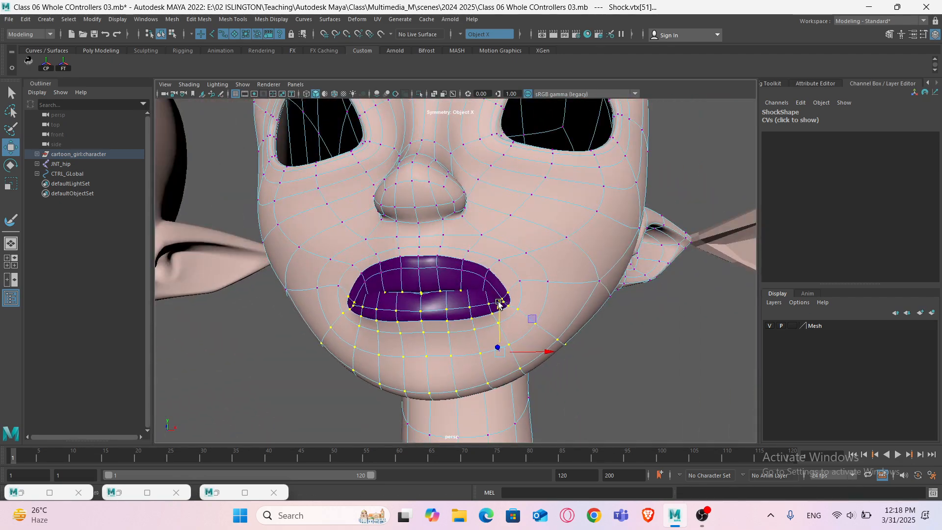
alt+drag(511, 300, 389, 310)
scroll(404, 301, up, 10)
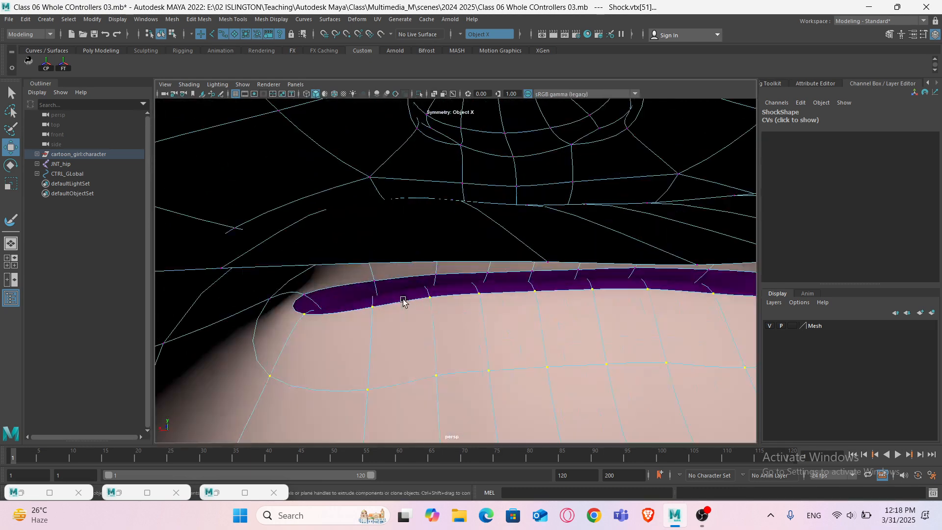
key(1)
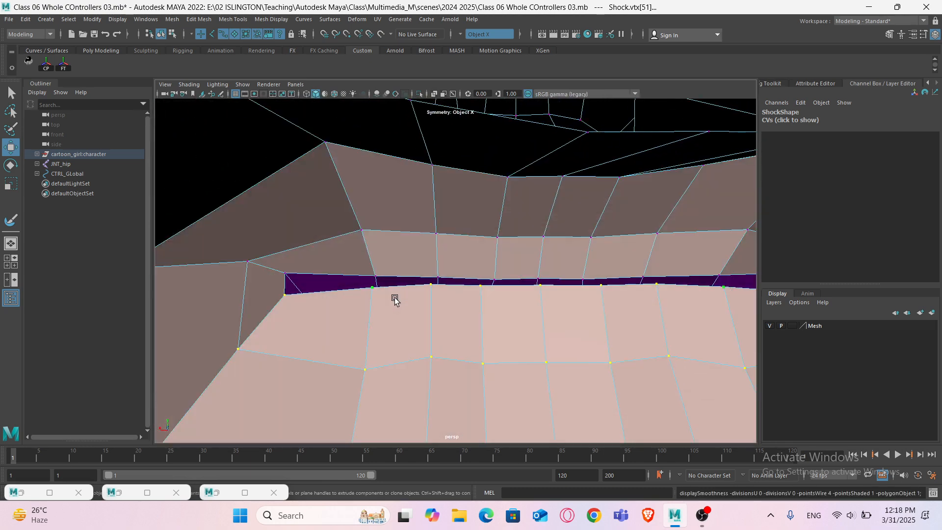
key(3)
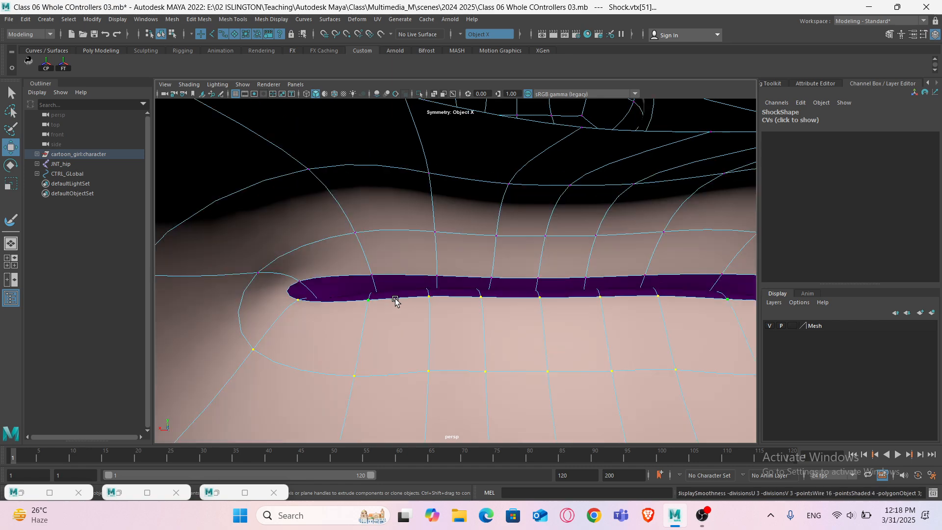
key(4)
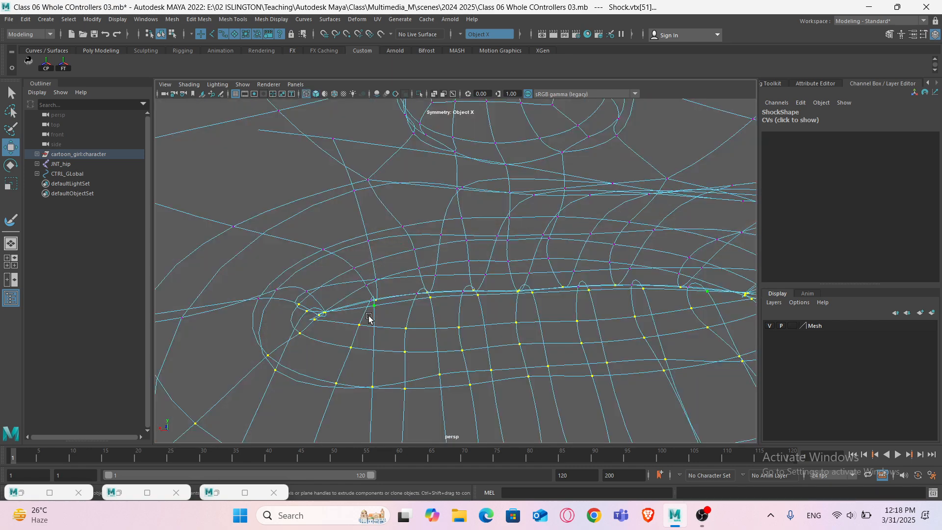
- Add the lower-lip seam vertices to the selection in wireframe view
alt+drag(371, 313, 197, 295)
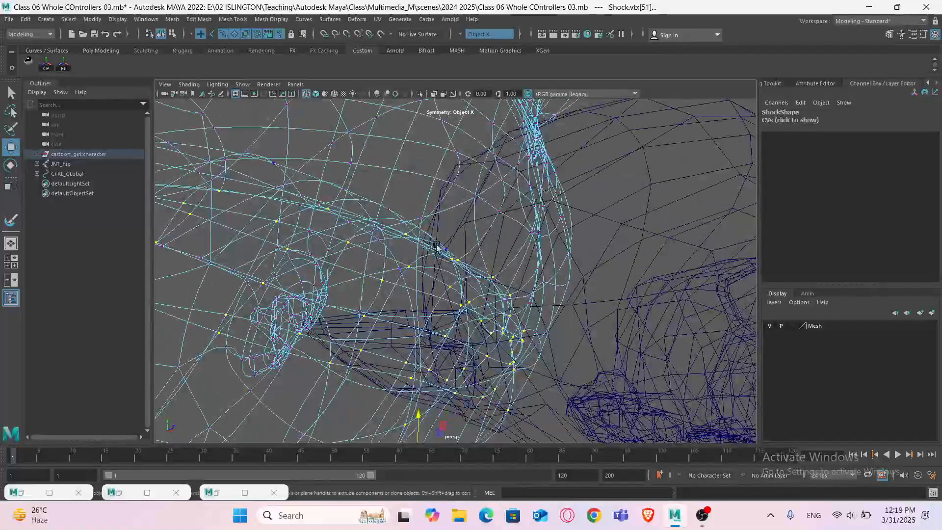
drag(412, 243, 412, 243)
alt+drag(411, 243, 275, 221)
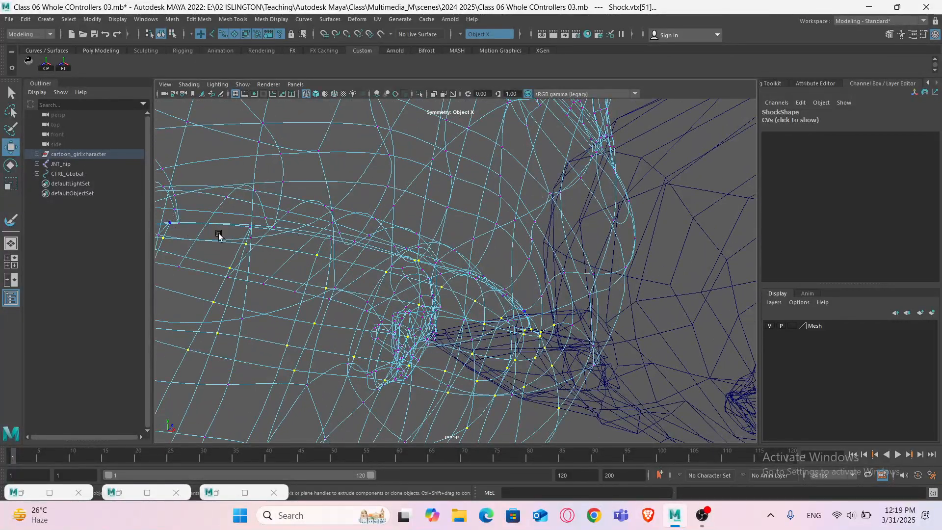
alt+drag(359, 264, 315, 262)
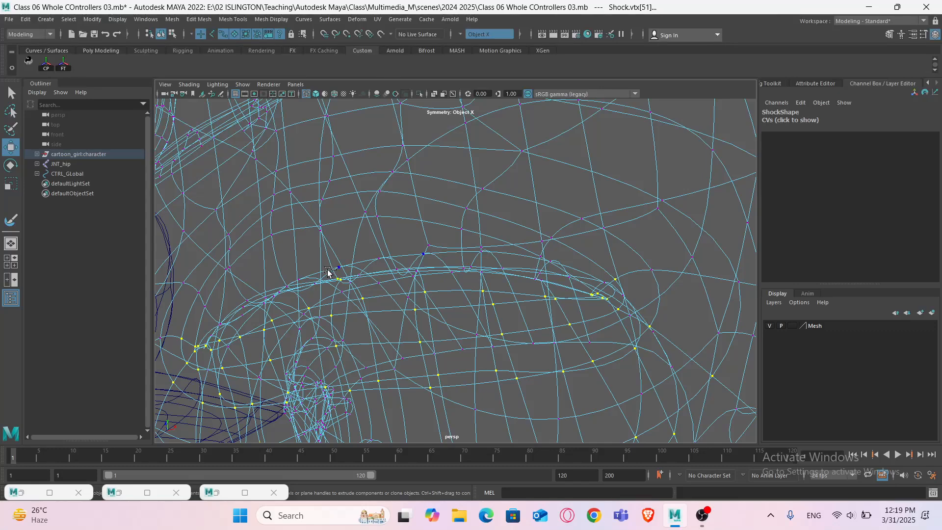
scroll(289, 283, up, 1)
scroll(293, 283, down, 1)
alt+right_drag(296, 281, 309, 275)
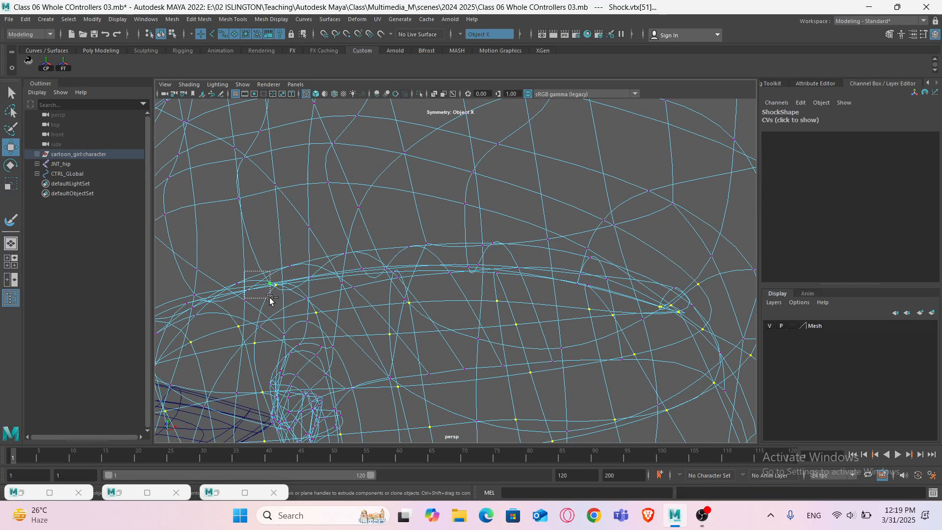
scroll(270, 307, down, 4)
mouse_move(269, 297)
ctrl+mouse_down()
mouse_move(377, 338)
mouse_move(364, 320)
mouse_move(320, 328)
mouse_move(317, 349)
ctrl+mouse_up()
key(5)
key(ctrl+z)
alt+right_drag(409, 308, 462, 354)
key(4)
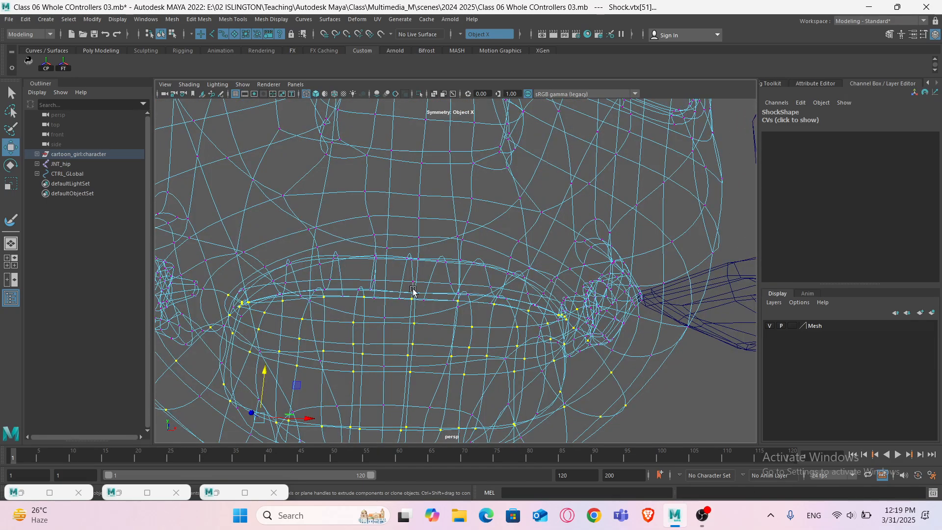
- Try lowering the selected lower-lip and jaw vertices to open the mouth, then undo the move
alt+right_drag(412, 292, 410, 322)
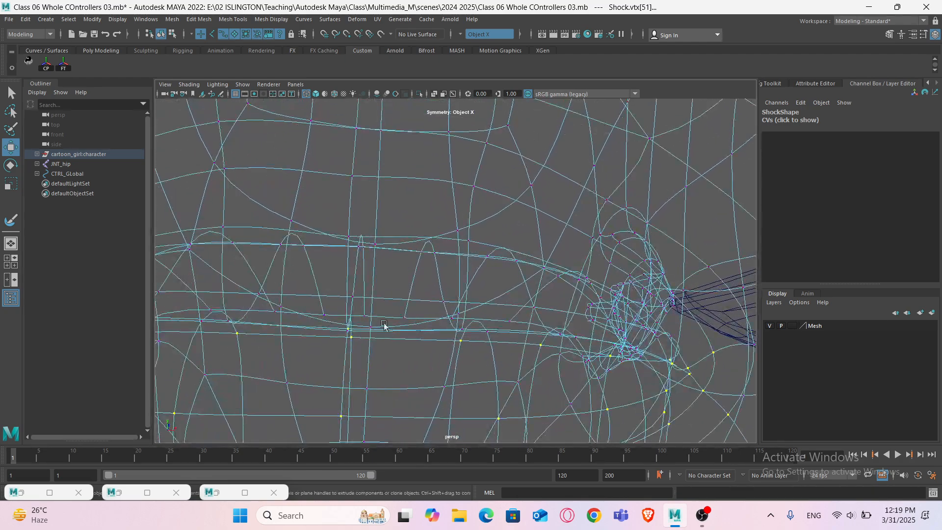
scroll(363, 341, down, 5)
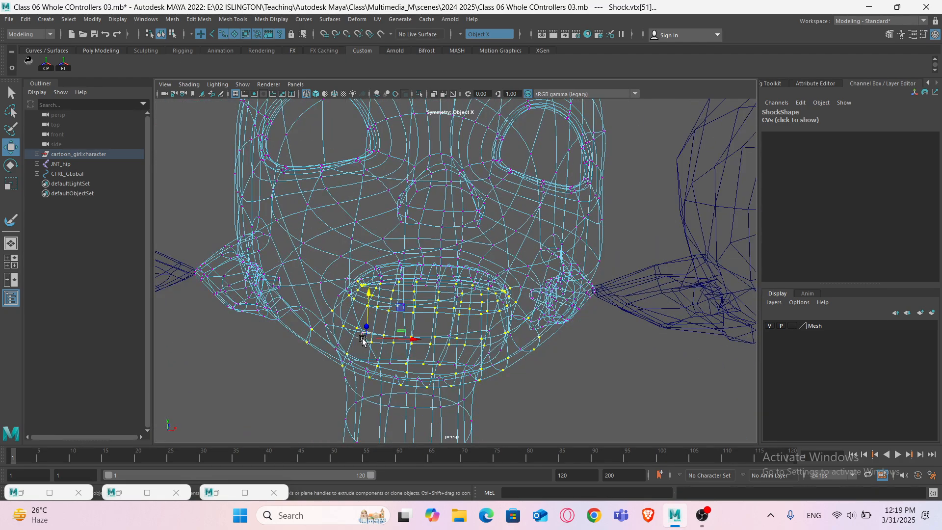
key(5)
middle_drag(371, 293, 371, 307)
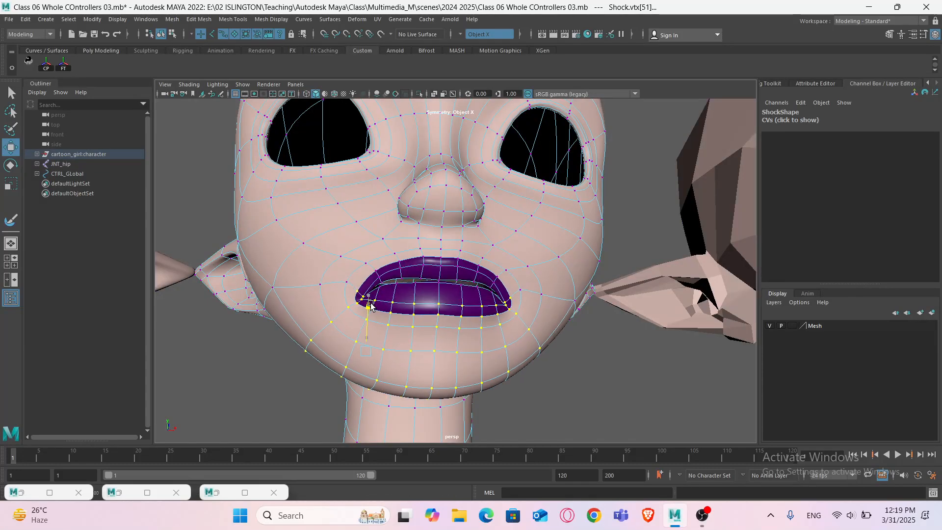
scroll(424, 291, up, 2)
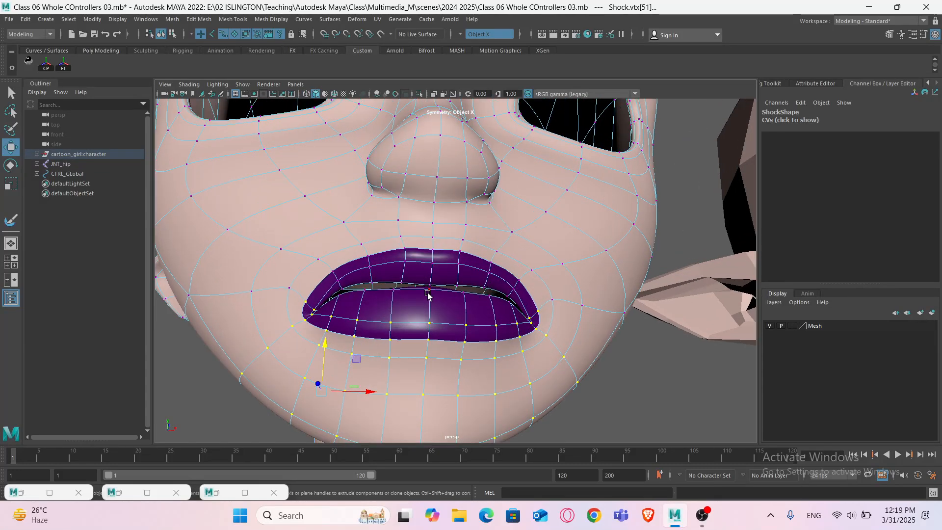
key(ctrl+z)
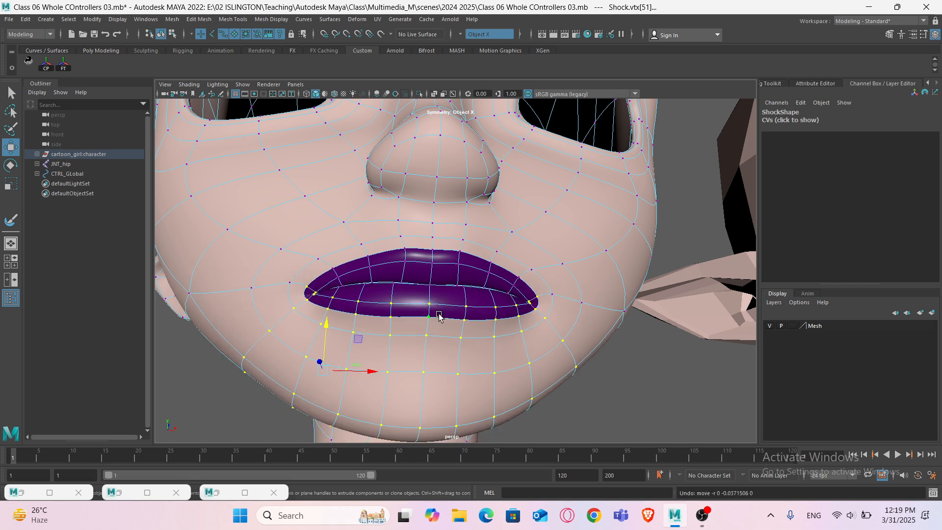
- Examine the lip seam and selected lower-lip vertices up close in shaded and wireframe views
scroll(395, 299, up, 5)
scroll(395, 301, down, 4)
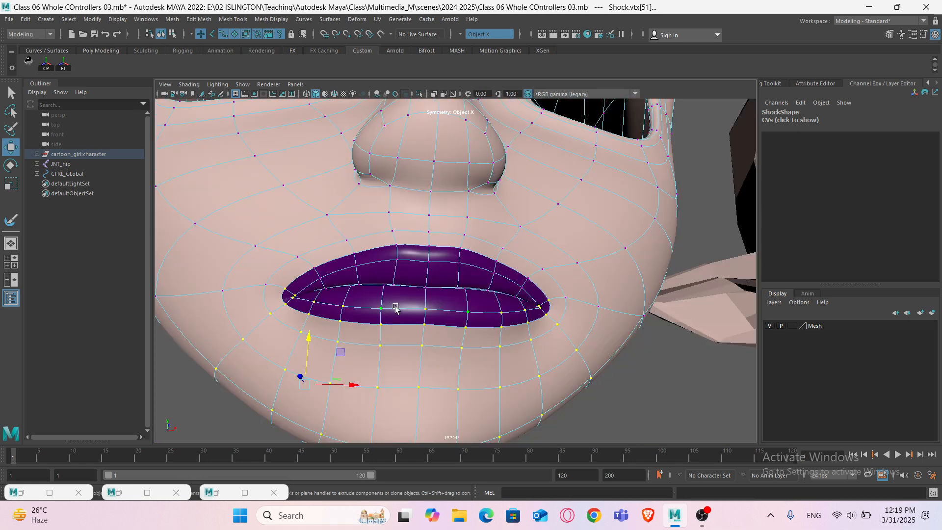
scroll(358, 304, up, 4)
mouse_move(383, 317)
alt+mouse_down()
mouse_move(430, 312)
mouse_move(385, 315)
alt+mouse_up()
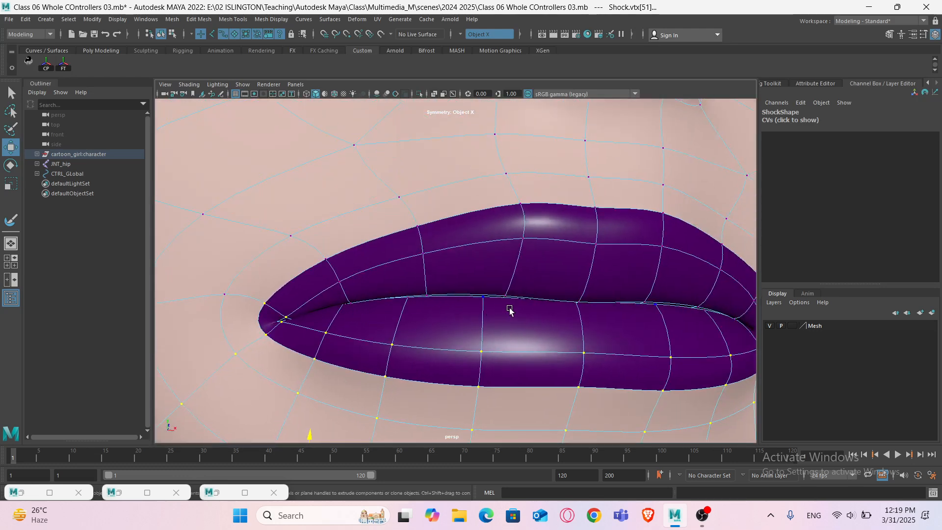
scroll(573, 310, up, 3)
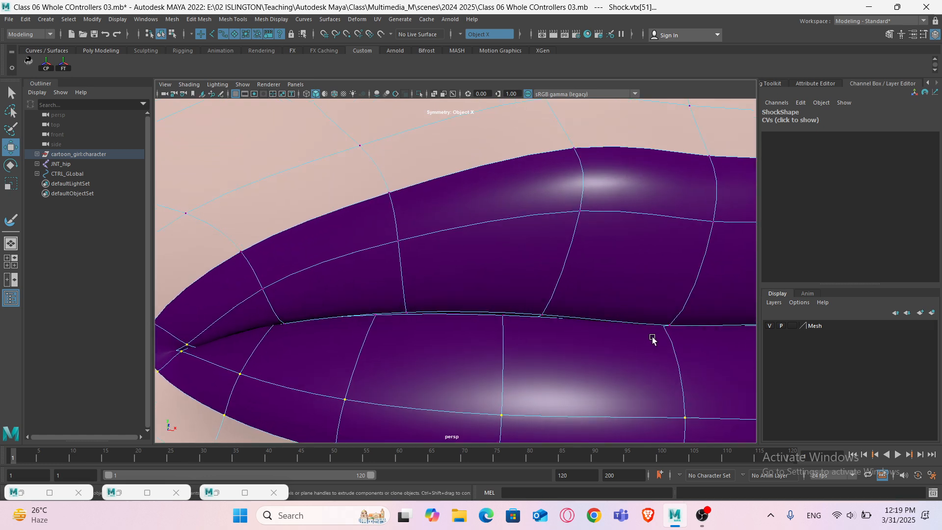
key(4)
alt+drag(661, 334, 648, 334)
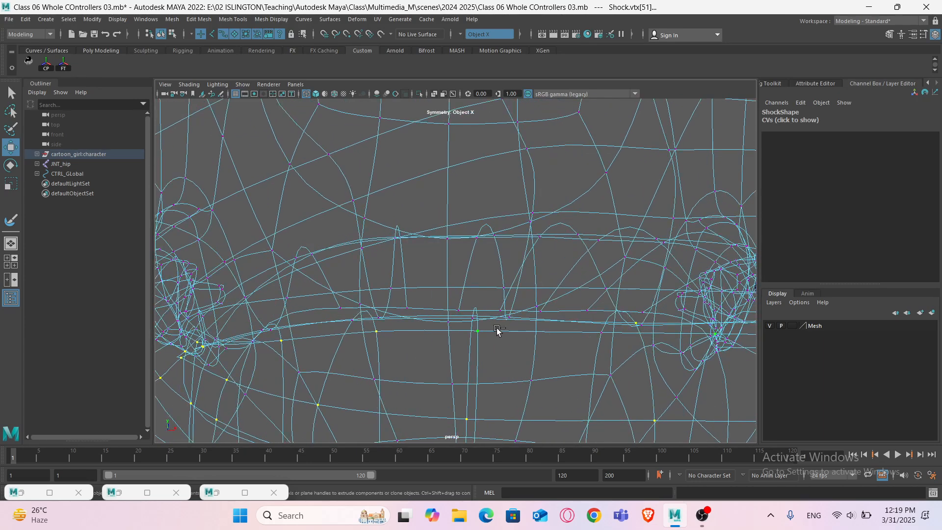
key(5)
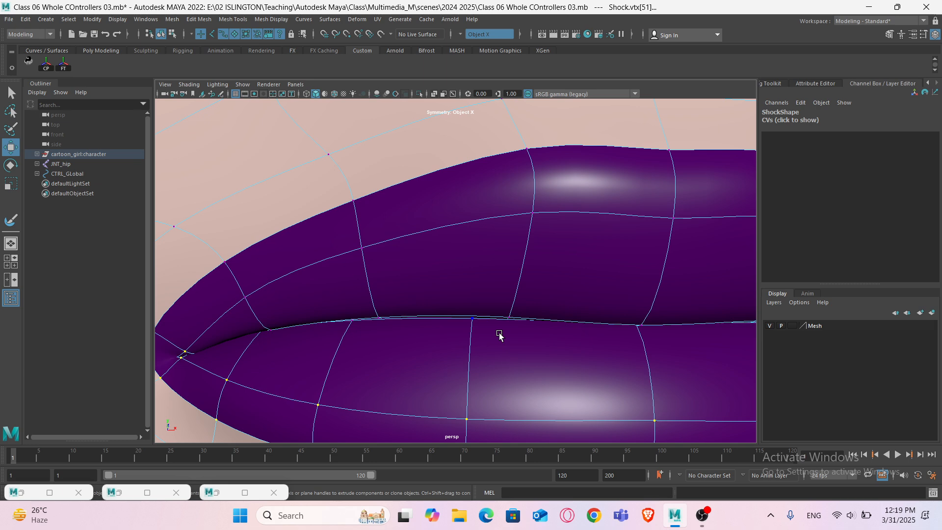
alt+drag(363, 342, 335, 296)
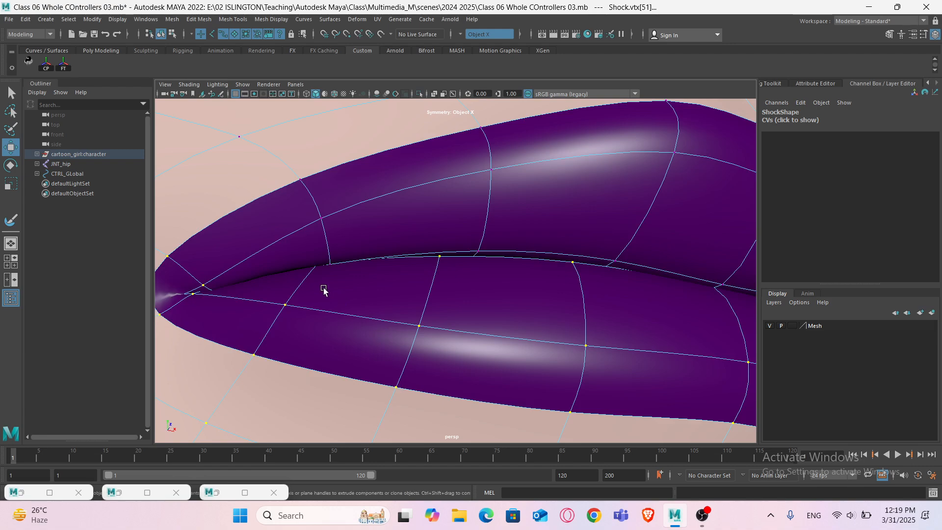
key(4)
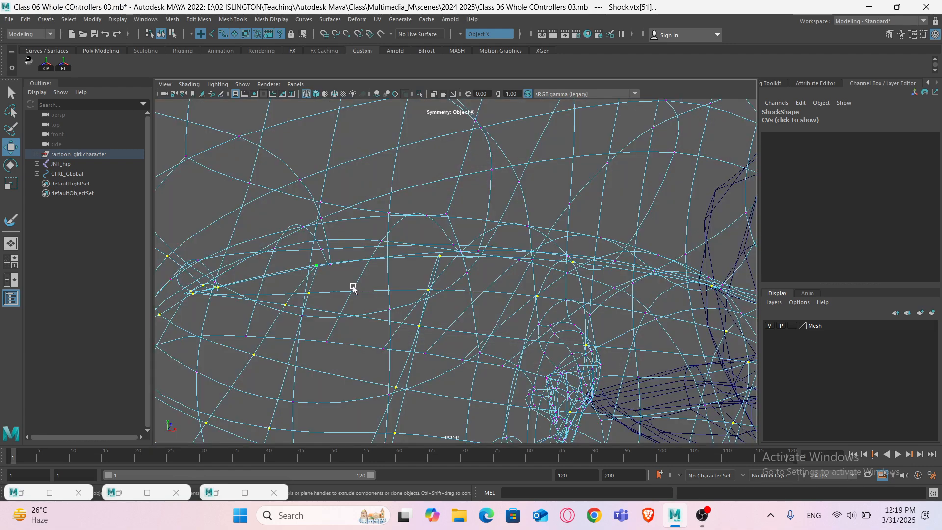
key(5)
- Try moving the selected lower-lip vertices downward again, undoing each attempt
scroll(372, 290, down, 8)
mouse_move(401, 294)
alt+mouse_down()
mouse_move(399, 310)
mouse_move(415, 301)
mouse_move(414, 334)
alt+mouse_up()
key(ctrl+z)
scroll(592, 312, up, 6)
alt+middle_drag(591, 311, 575, 307)
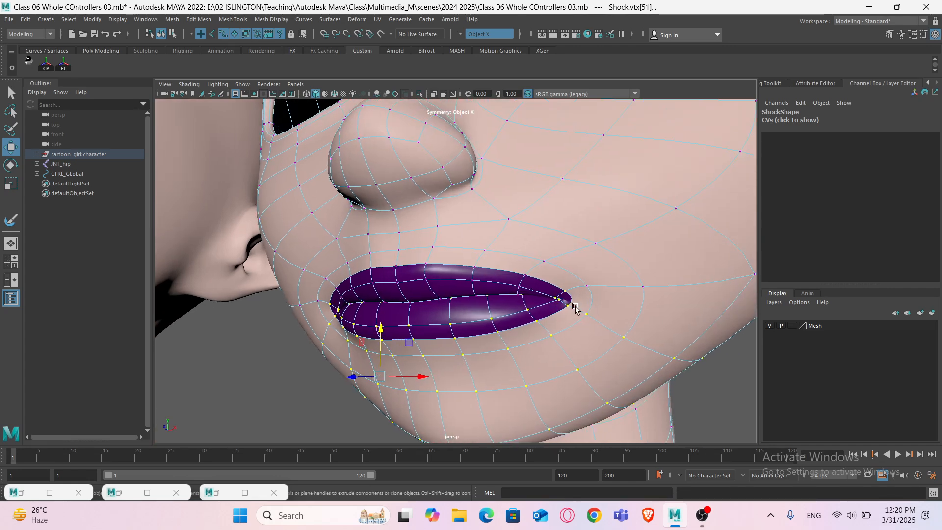
alt+drag(516, 312, 521, 311)
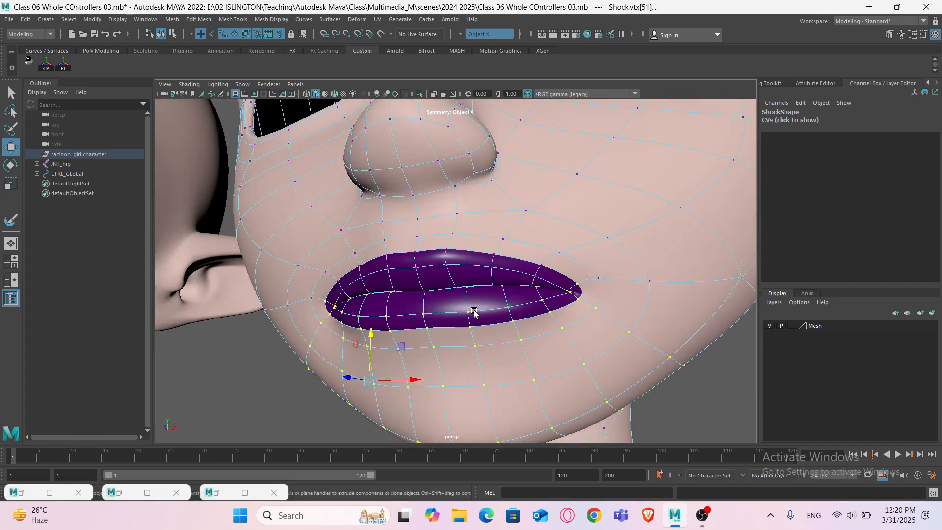
drag(373, 340, 373, 356)
key(ctrl+z)
scroll(606, 291, up, 6)
alt+middle_drag(697, 310, 602, 304)
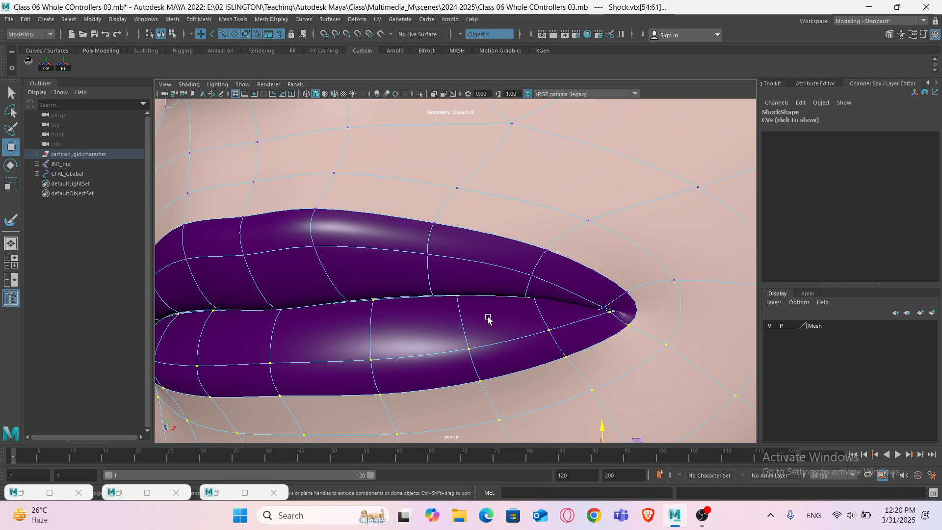
alt+drag(488, 319, 426, 301)
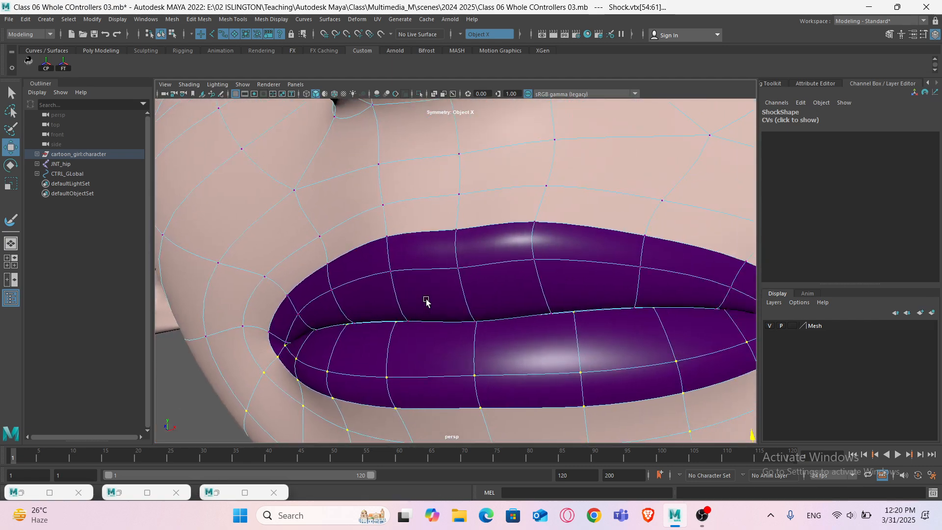
- Try moving the selected lower-lip vertices in the close-up view, then undo the move
mouse_move(454, 328)
alt+mouse_down()
mouse_move(511, 328)
mouse_move(448, 338)
alt+mouse_up()
scroll(504, 334, down, 6)
drag(551, 301, 428, 329)
key(ctrl+z)
scroll(377, 321, up, 3)
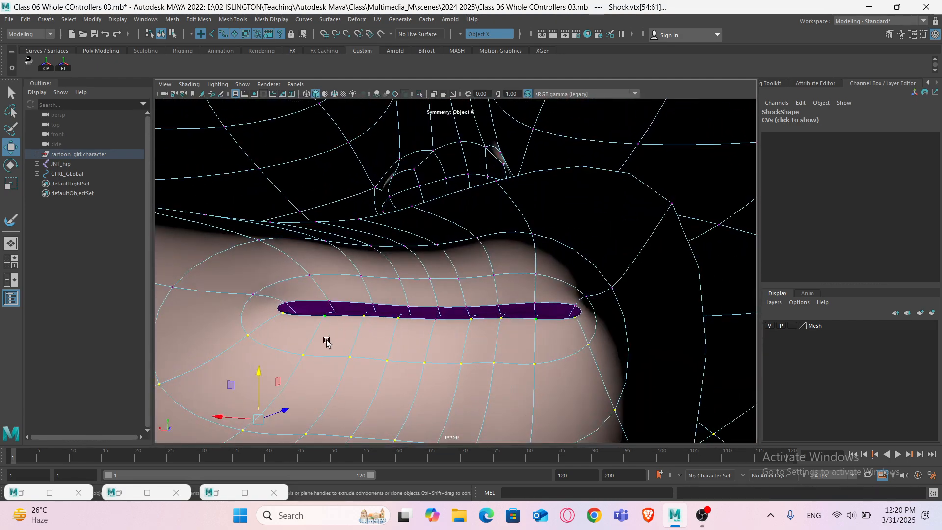
- Select the lower-lip and jaw vertices in wireframe and move them down to open the mouth
key(4)
mouse_move(311, 330)
alt+mouse_down()
mouse_move(403, 333)
mouse_move(256, 335)
mouse_move(480, 322)
alt+mouse_up()
key(5)
scroll(475, 322, down, 7)
drag(522, 278, 523, 290)
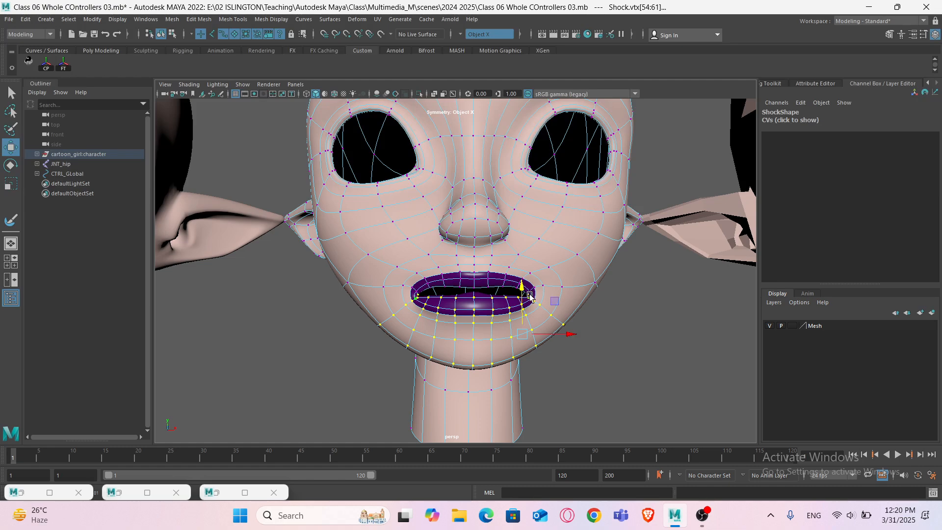
- Orbit around the open mouth and adjust the lower-lip vertices again after undoing one move
alt+drag(455, 309, 630, 348)
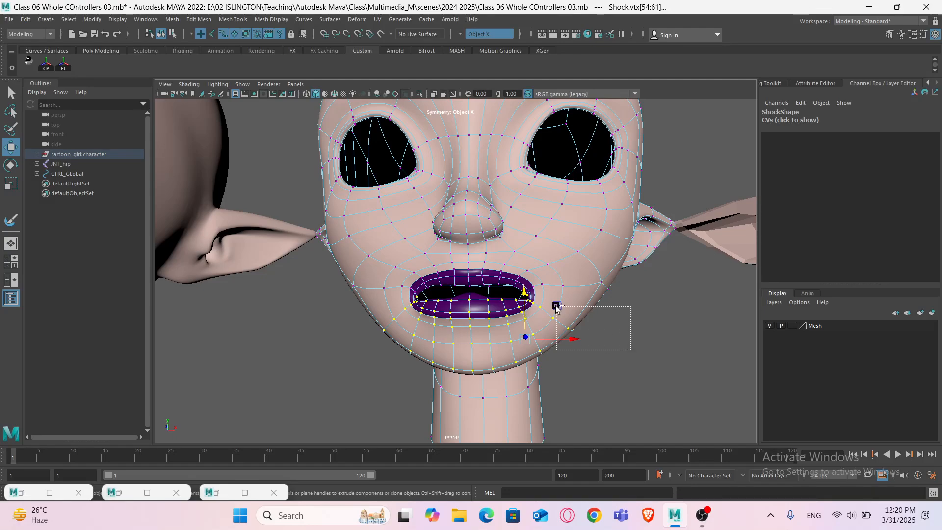
mouse_move(557, 306)
alt+mouse_down()
mouse_move(500, 322)
mouse_move(564, 331)
mouse_move(559, 323)
alt+mouse_up()
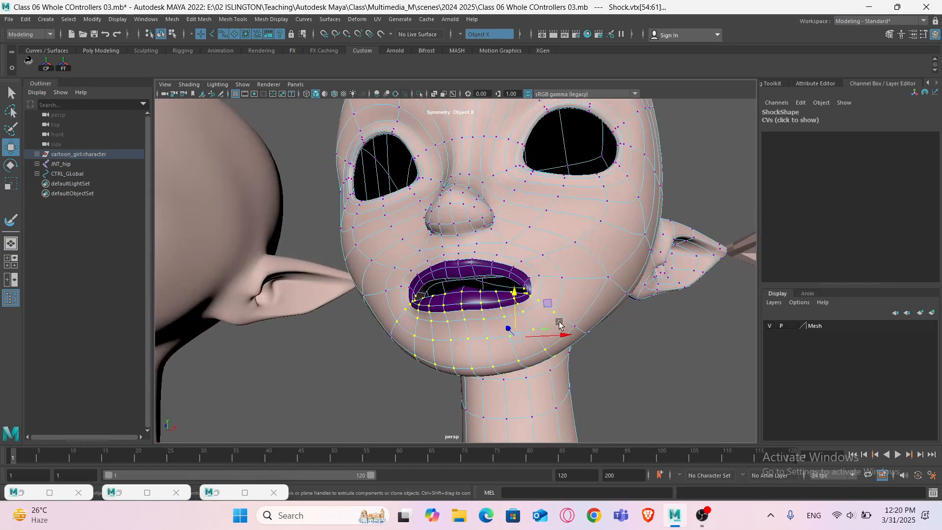
alt+right_drag(559, 323, 609, 345)
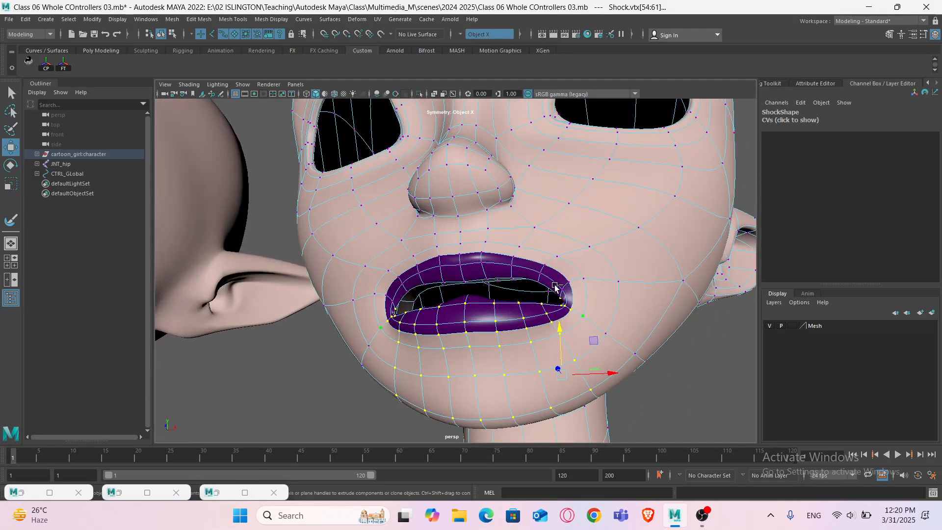
alt+drag(554, 287, 526, 330)
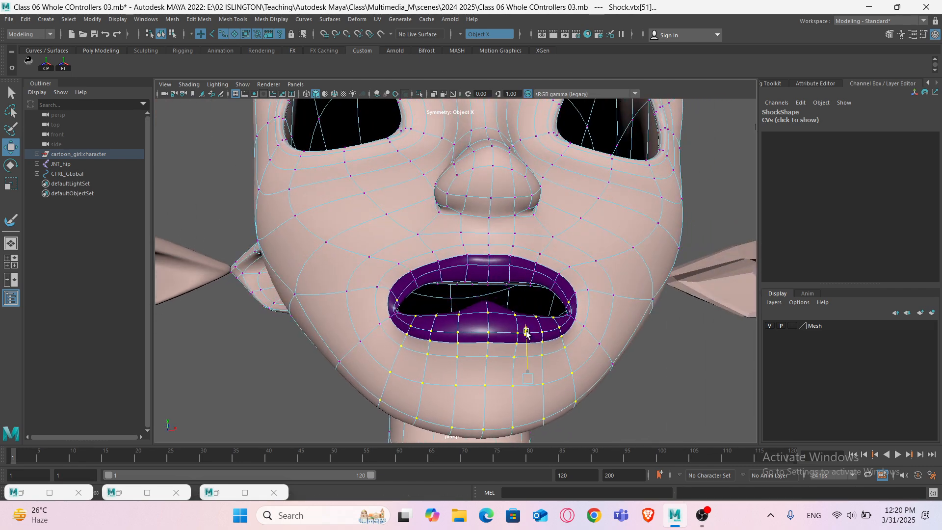
key(ctrl+z)
mouse_move(557, 287)
alt+mouse_down()
mouse_move(603, 332)
mouse_move(682, 307)
mouse_move(545, 321)
mouse_move(578, 326)
mouse_move(564, 319)
alt+mouse_up()
- Examine the open mouth's selected vertices in wireframe and shaded views from several angles
key(4)
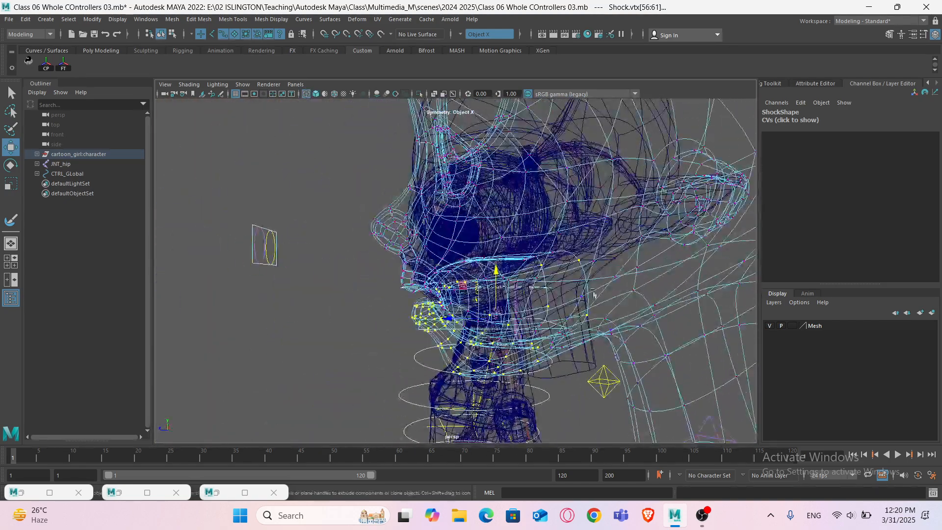
drag(618, 266, 483, 227)
alt+drag(490, 255, 588, 289)
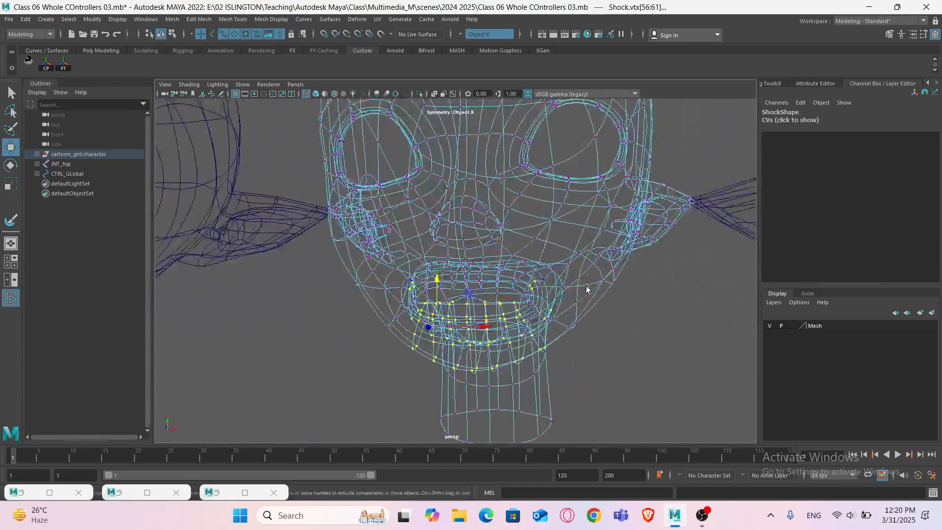
scroll(578, 298, up, 3)
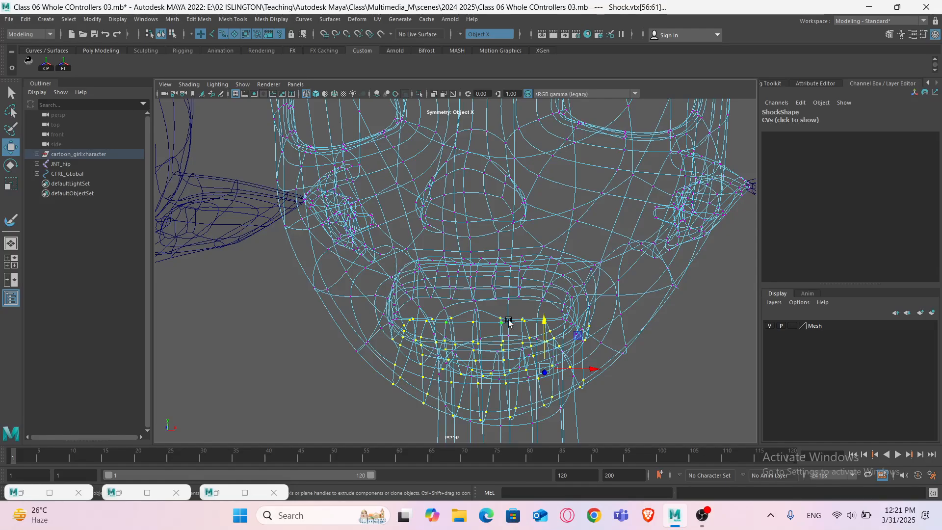
mouse_move(508, 320)
alt+mouse_down()
mouse_move(536, 320)
mouse_move(509, 319)
alt+mouse_up()
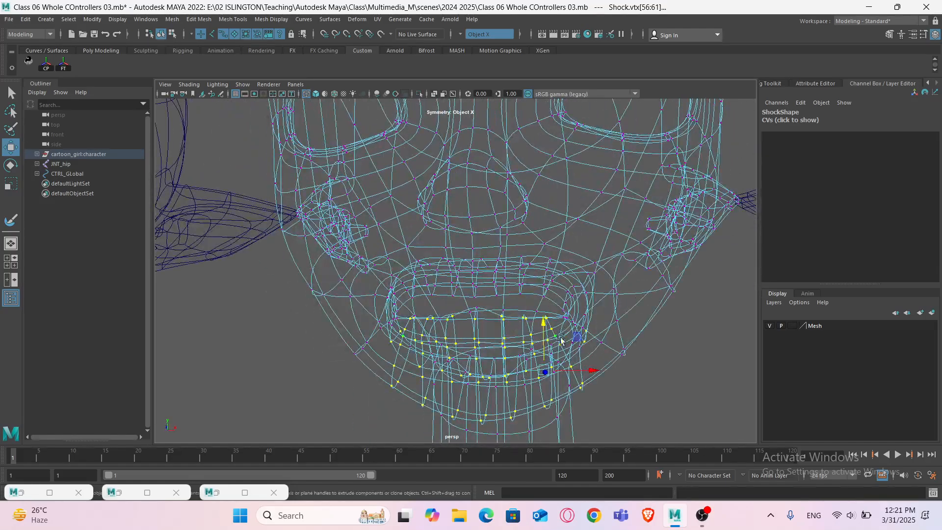
mouse_move(561, 338)
alt+mouse_down()
mouse_move(541, 332)
mouse_move(528, 342)
mouse_move(500, 328)
mouse_move(508, 343)
mouse_move(497, 344)
alt+mouse_up()
key(5)
scroll(527, 343, up, 5)
scroll(521, 351, down, 6)
scroll(498, 327, up, 2)
key(4)
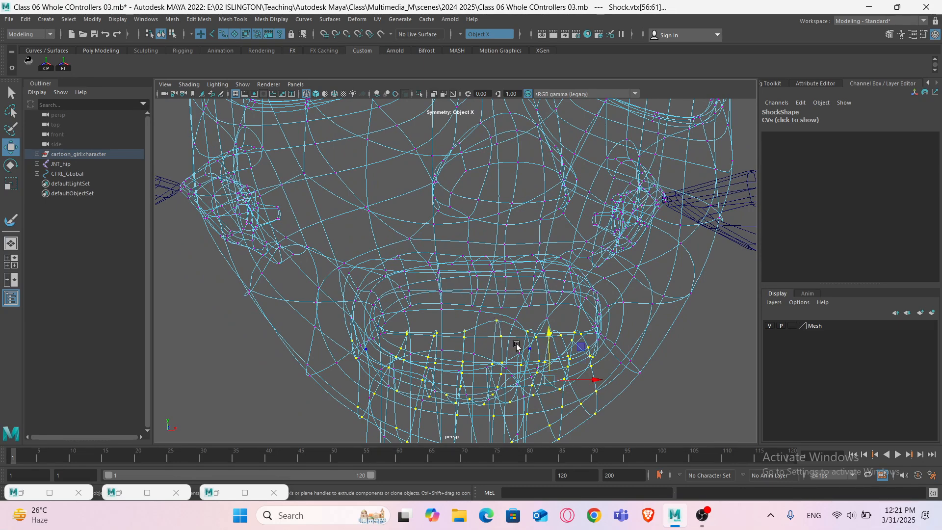
key(5)
- Reselect the lower-lip vertices near the mouth corner, checking the selection in wireframe view
mouse_move(516, 346)
alt+mouse_down()
mouse_move(535, 318)
mouse_move(544, 332)
alt+mouse_up()
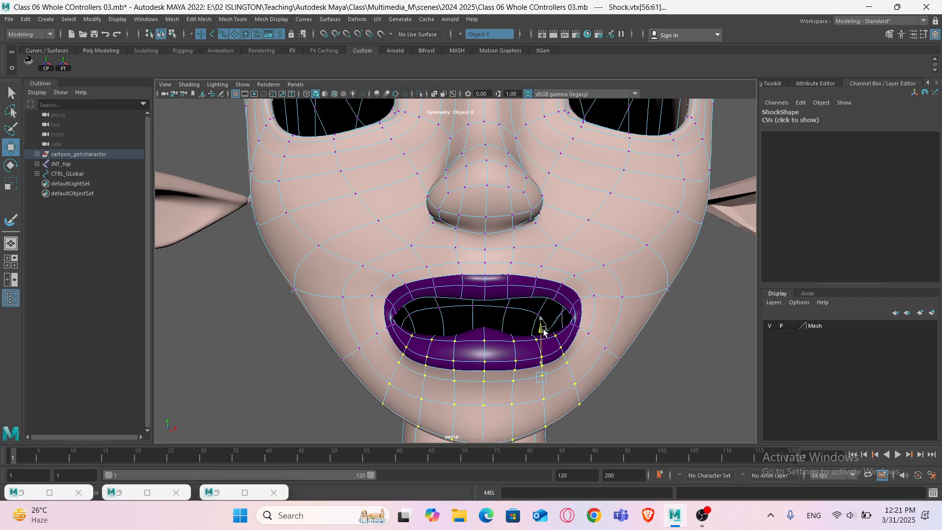
alt+drag(556, 332, 538, 284)
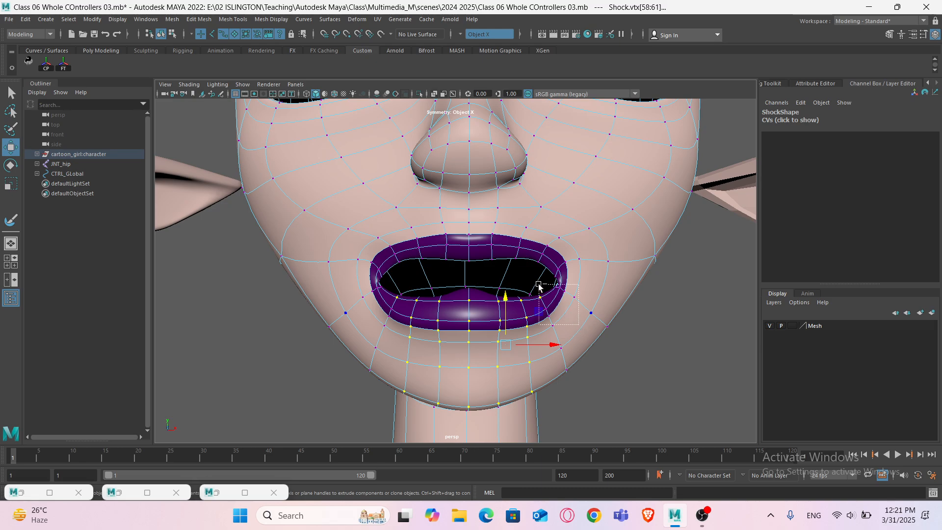
key(4)
mouse_move(544, 322)
alt+mouse_down()
mouse_move(511, 327)
mouse_move(542, 316)
mouse_move(525, 294)
alt+mouse_up()
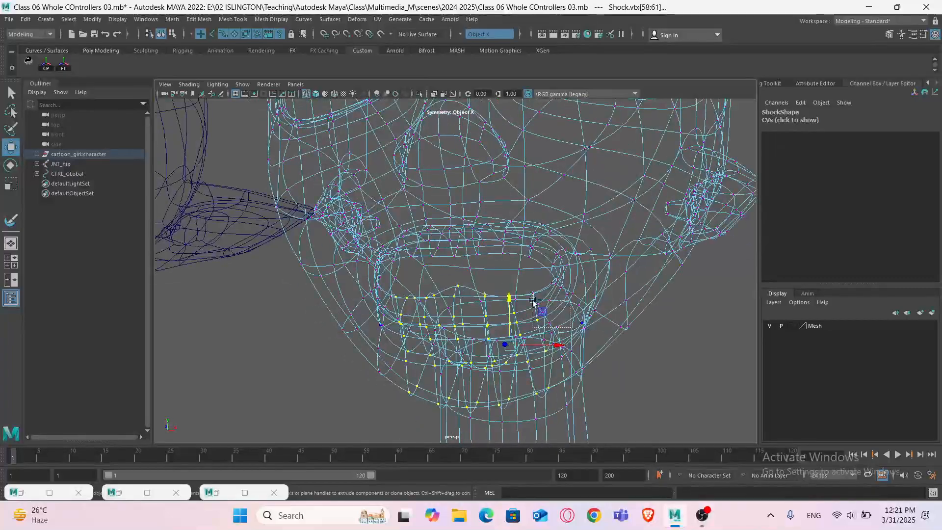
mouse_move(537, 347)
alt+mouse_down()
mouse_move(515, 343)
mouse_move(505, 308)
mouse_move(493, 316)
alt+mouse_up()
key(5)
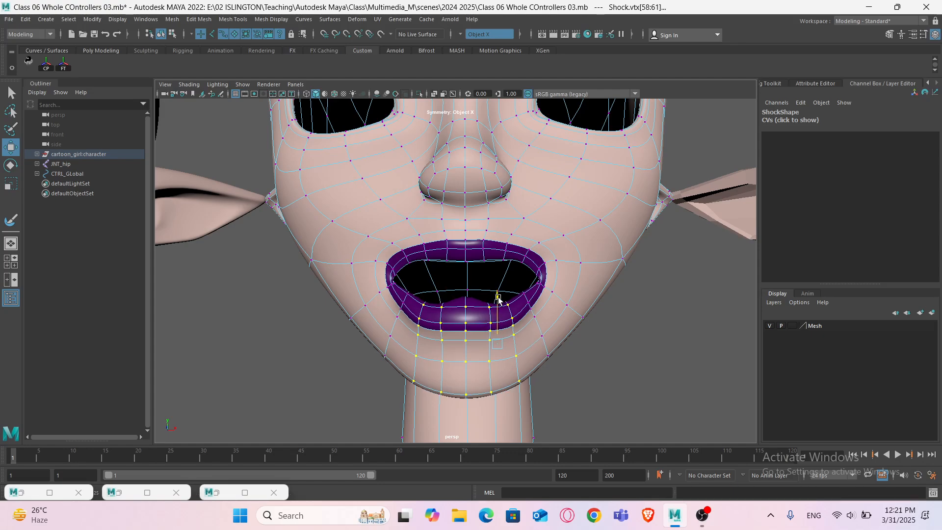
- Select the lower-lip centre vertices and pull them down slightly to deepen the open mouth
ctrl+drag(548, 403, 498, 278)
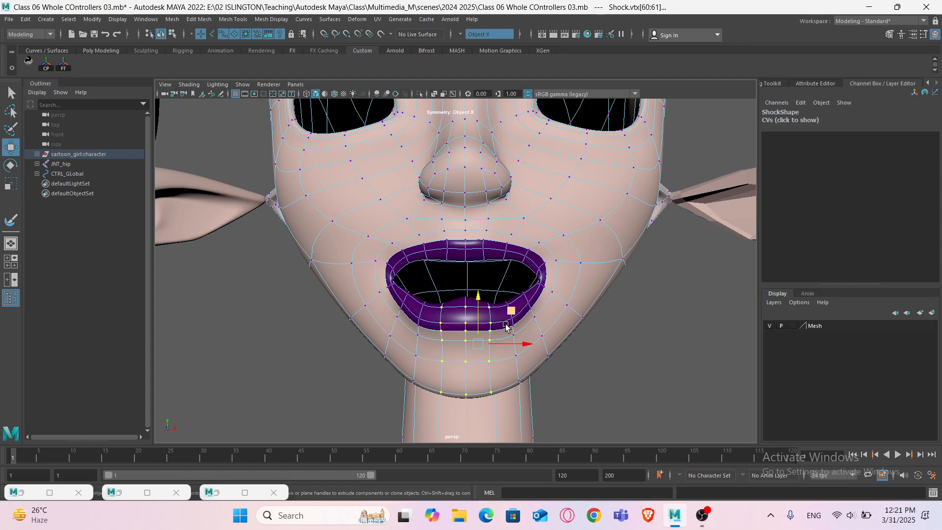
mouse_move(508, 315)
alt+mouse_down()
mouse_move(500, 347)
mouse_move(488, 331)
alt+mouse_up()
key(4)
key(5)
drag(481, 294, 481, 307)
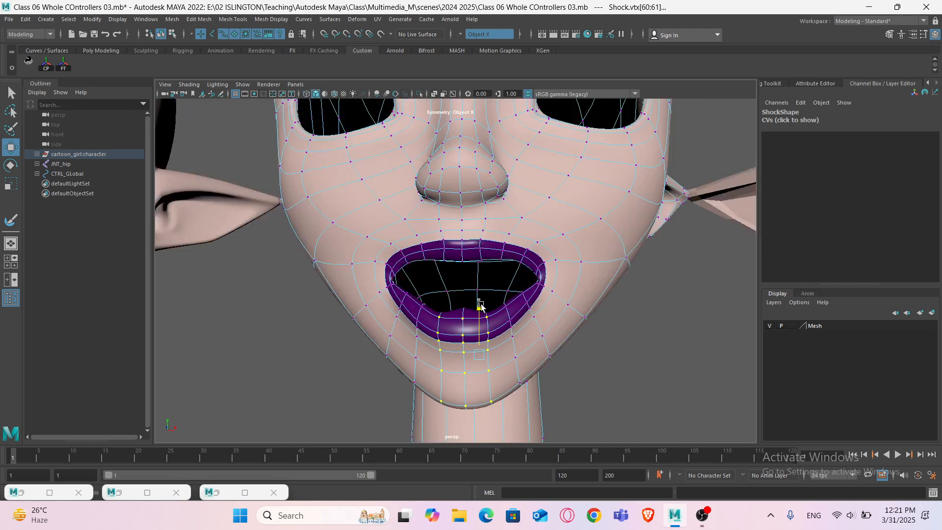
- Select the centre column of lip and chin vertices and nudge them down slightly
drag(537, 426, 501, 359)
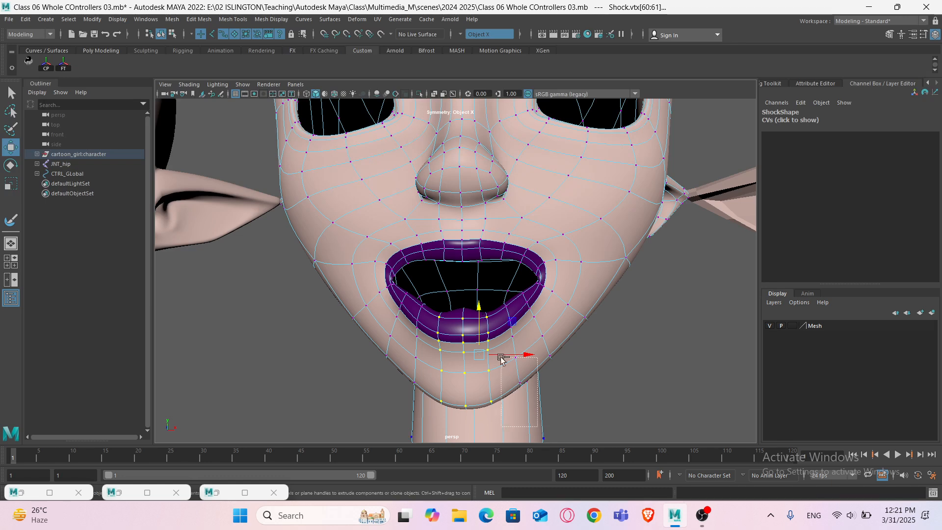
drag(483, 295, 484, 295)
key(4)
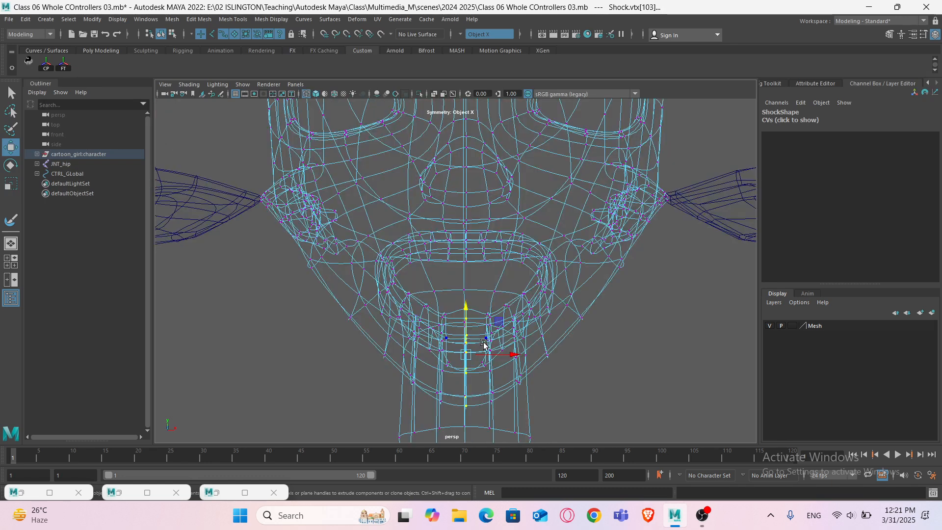
key(5)
drag(469, 303, 469, 306)
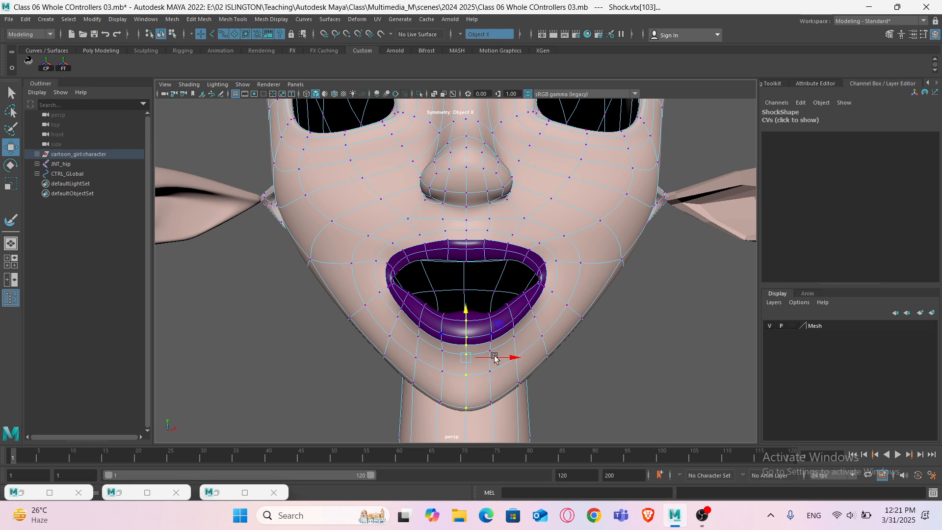
drag(465, 312, 466, 307)
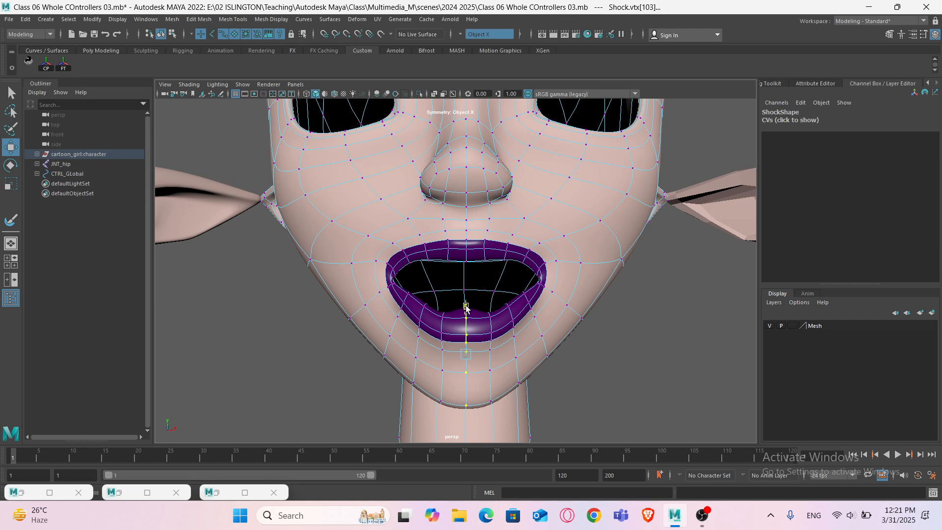
ctrl+drag(507, 430, 484, 404)
ctrl+drag(413, 365, 414, 366)
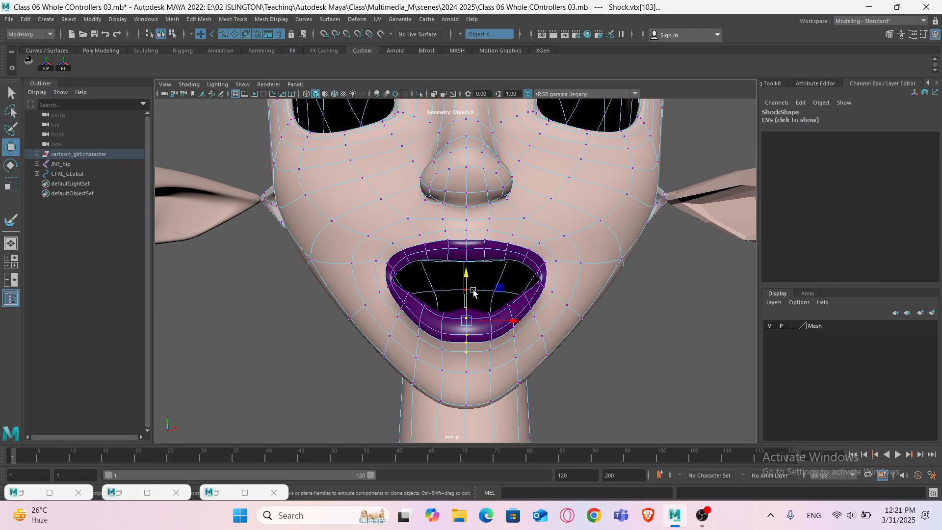
drag(465, 277, 465, 284)
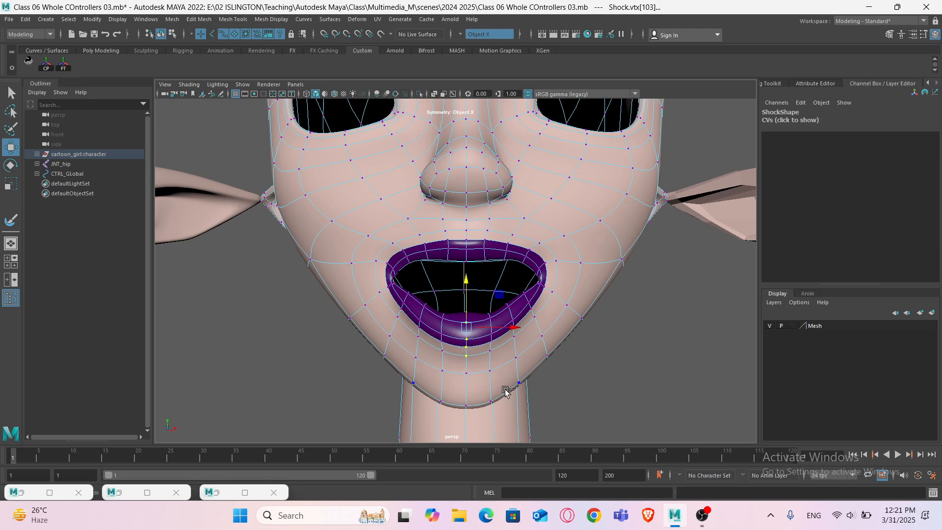
- Select the centre inner-mouth vertex and lower it in the unsmoothed view
ctrl+drag(501, 382, 423, 318)
scroll(442, 315, up, 3)
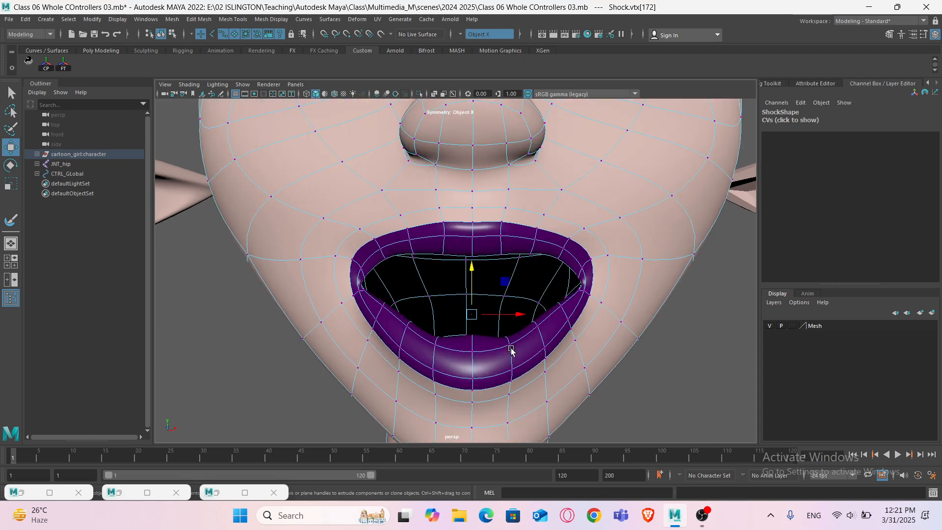
mouse_move(510, 349)
alt+mouse_down()
mouse_move(446, 366)
mouse_move(499, 355)
alt+mouse_up()
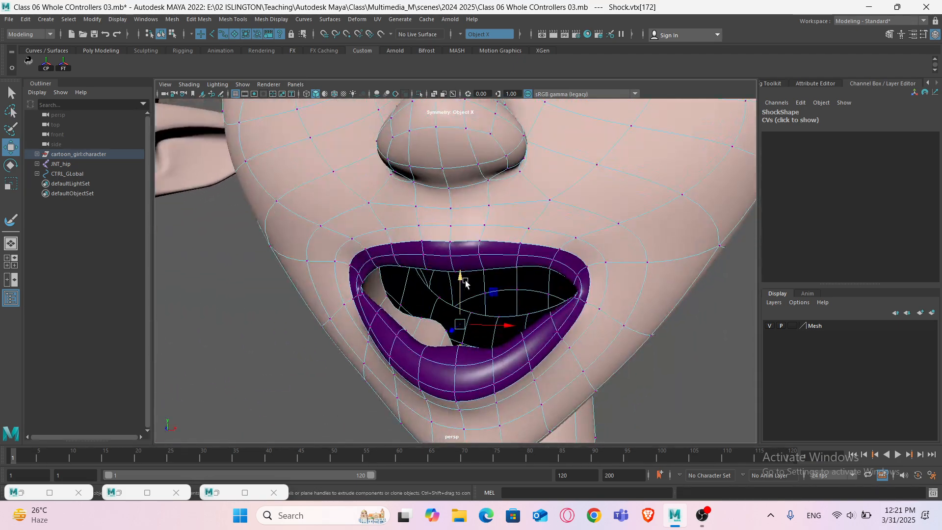
key(1)
mouse_move(477, 294)
alt+mouse_down()
mouse_move(490, 295)
mouse_move(472, 287)
mouse_move(472, 305)
alt+mouse_up()
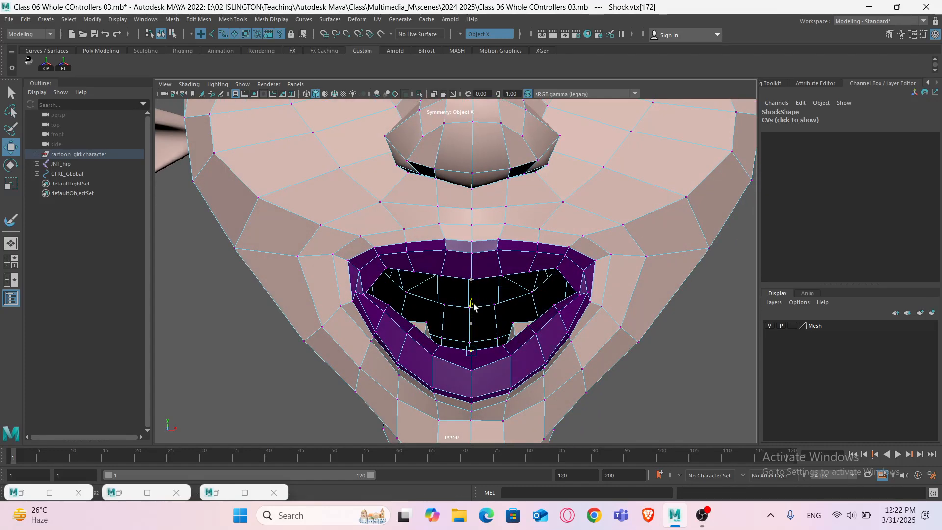
alt+middle_drag(488, 307, 495, 328)
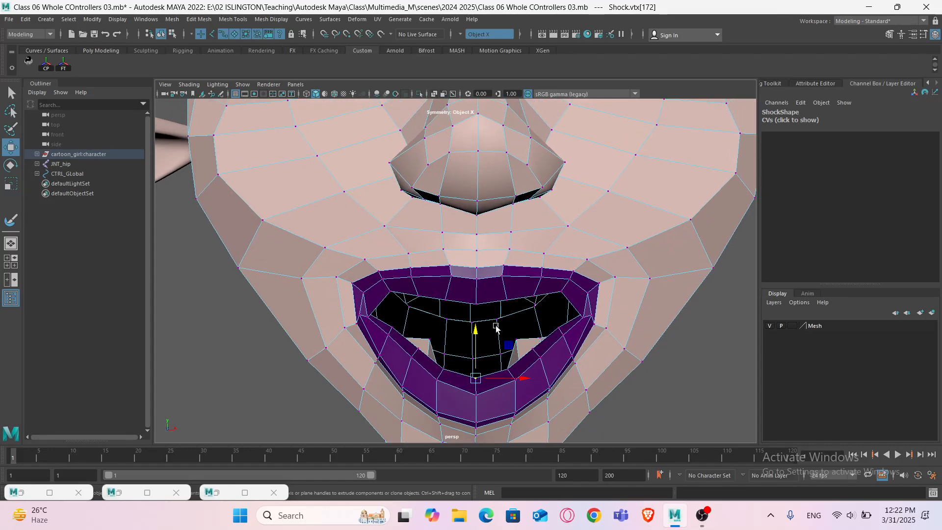
- Select the upper-lip vertices from a side wireframe view and raise them to widen the mouth opening
alt+drag(525, 319, 386, 249)
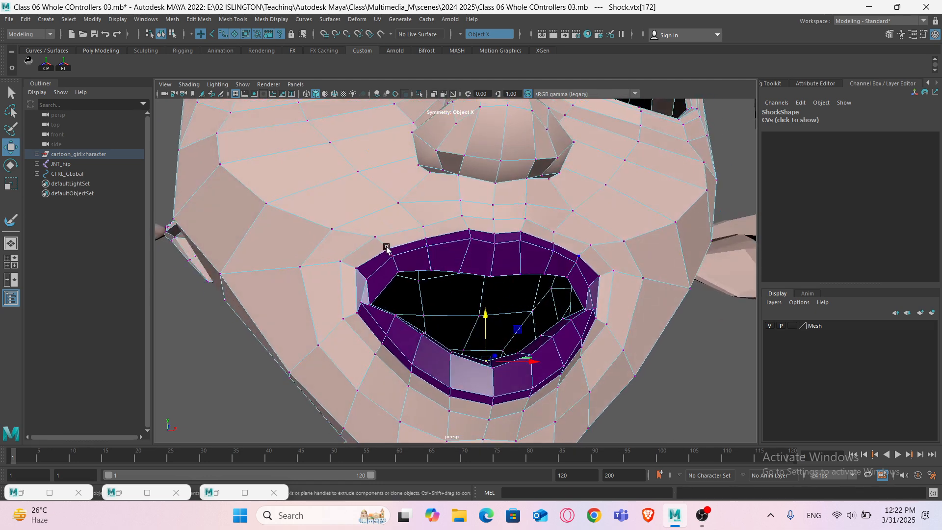
drag(412, 284, 593, 289)
mouse_move(366, 204)
mouse_down()
mouse_move(595, 297)
mouse_move(509, 310)
mouse_up()
scroll(510, 310, down, 4)
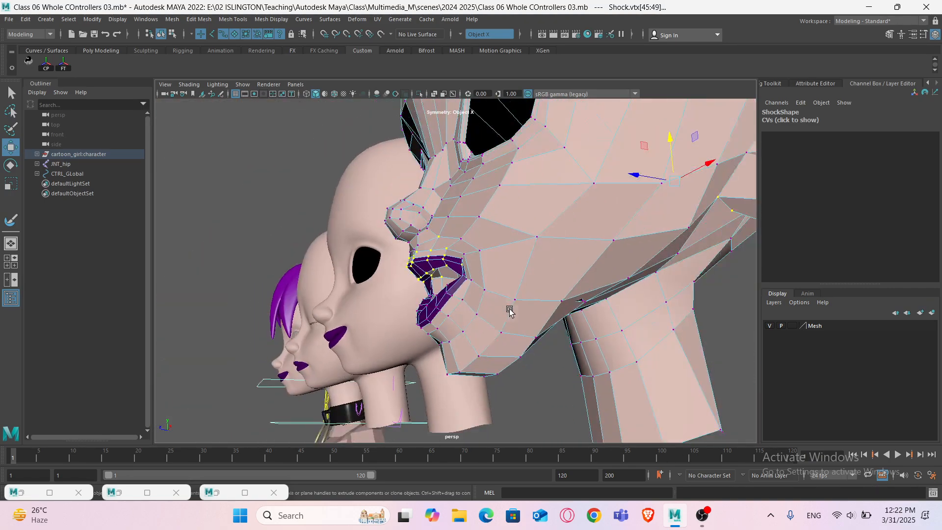
key(4)
alt+drag(602, 317, 543, 306)
alt+drag(612, 300, 685, 304)
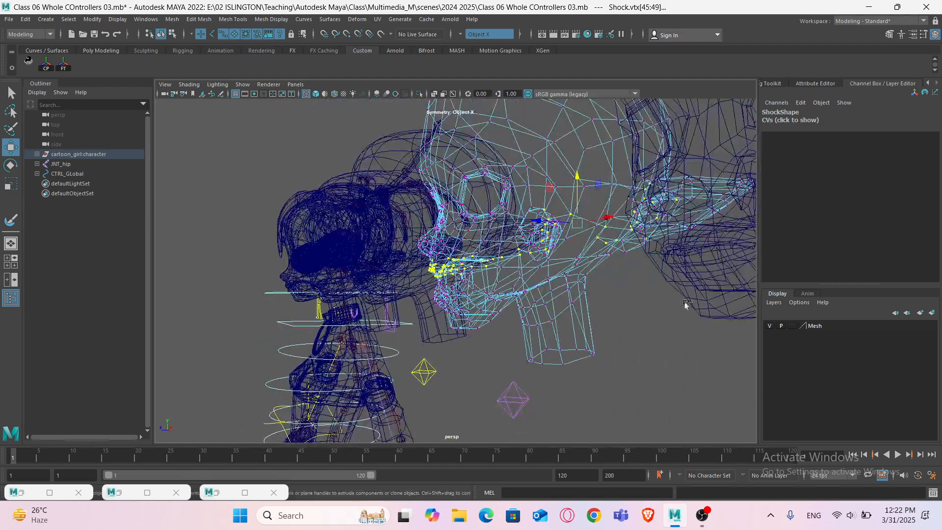
mouse_move(576, 111)
alt+mouse_down()
mouse_move(595, 317)
mouse_move(568, 337)
mouse_move(504, 312)
mouse_move(497, 322)
alt+mouse_up()
scroll(593, 335, up, 1)
key(5)
scroll(498, 319, up, 3)
scroll(480, 346, up, 4)
alt+middle_drag(474, 353, 457, 314)
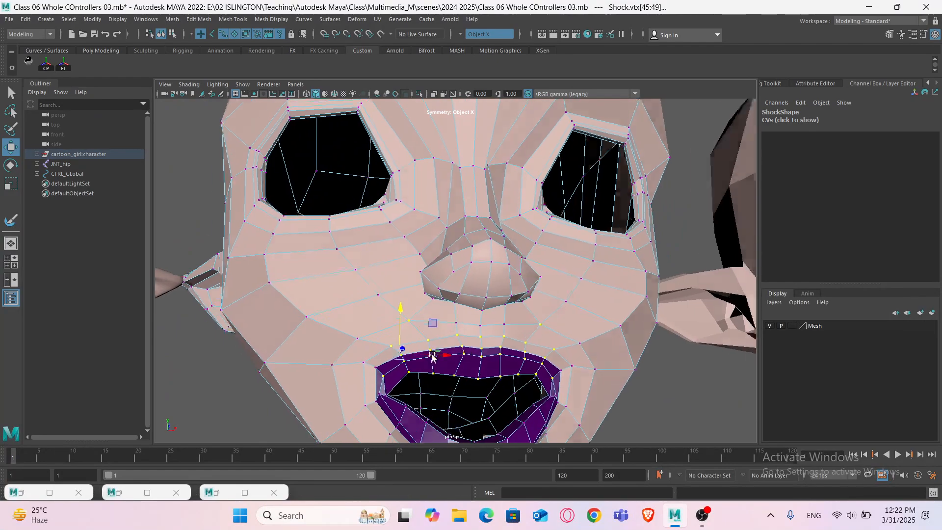
alt+drag(432, 357, 406, 347)
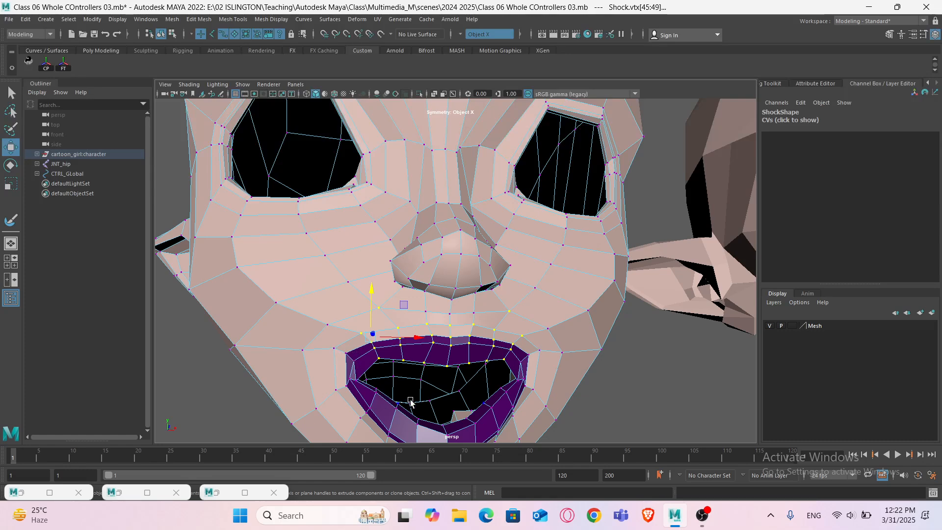
- Select the vertex rows just above the upper lip and lift them slightly toward the nose
alt+drag(411, 402, 409, 393)
scroll(451, 349, up, 2)
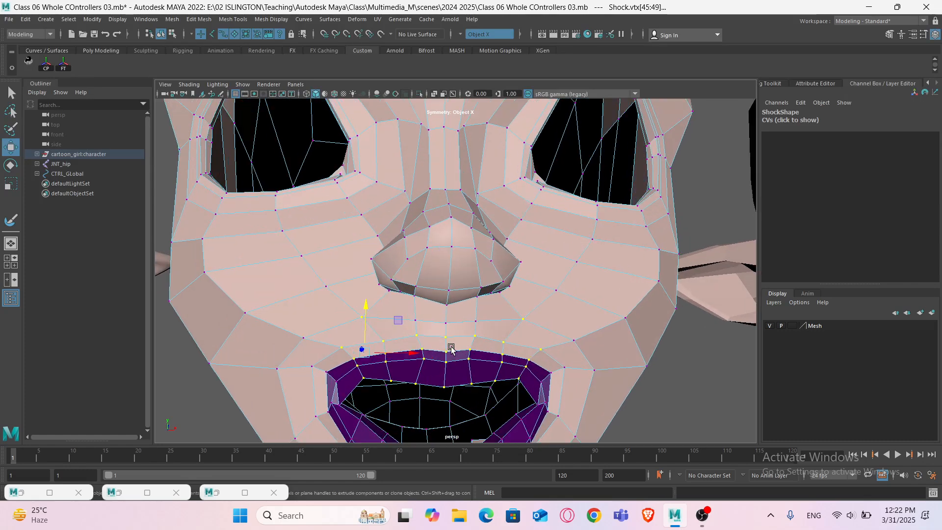
click(472, 323)
drag(505, 308, 507, 303)
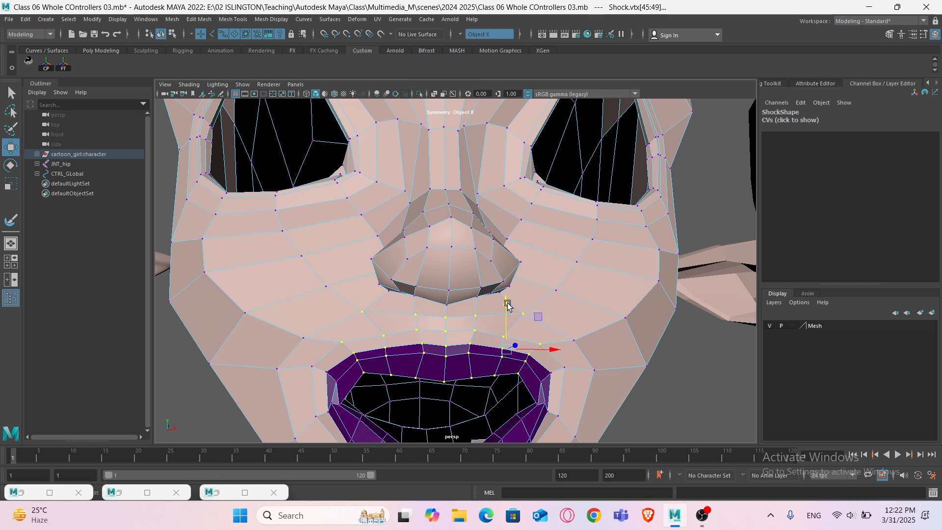
ctrl+drag(563, 396, 514, 331)
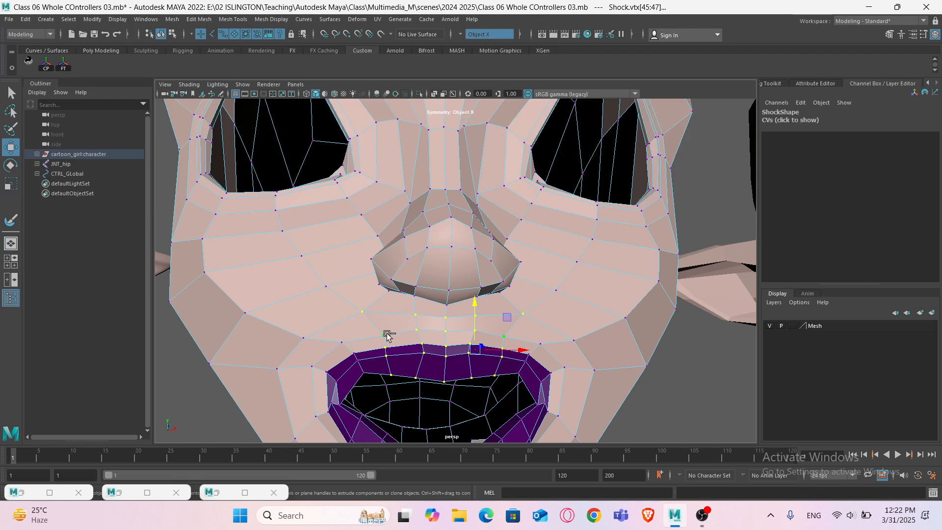
drag(477, 305, 477, 302)
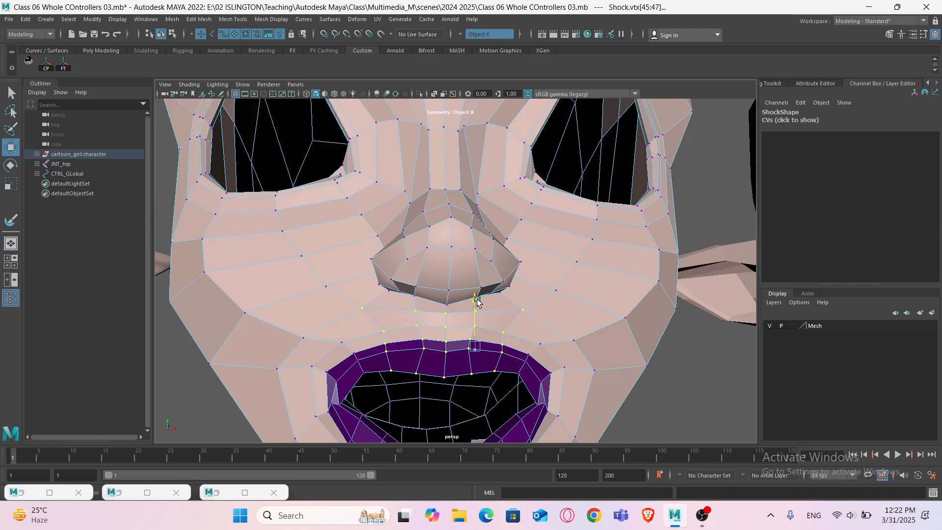
- Reselect the centre upper-lip vertices and raise them a little further
ctrl+drag(349, 293, 402, 296)
alt+drag(427, 348, 535, 400)
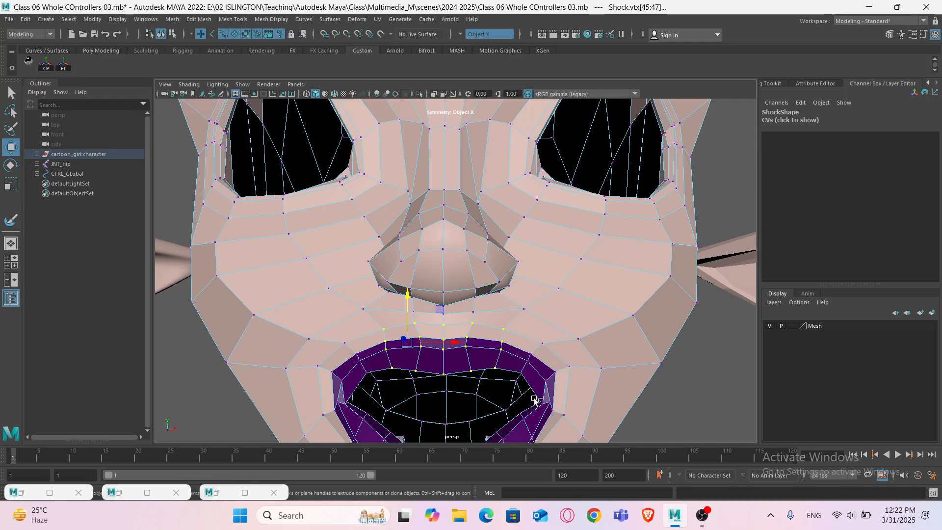
ctrl+drag(490, 325, 489, 323)
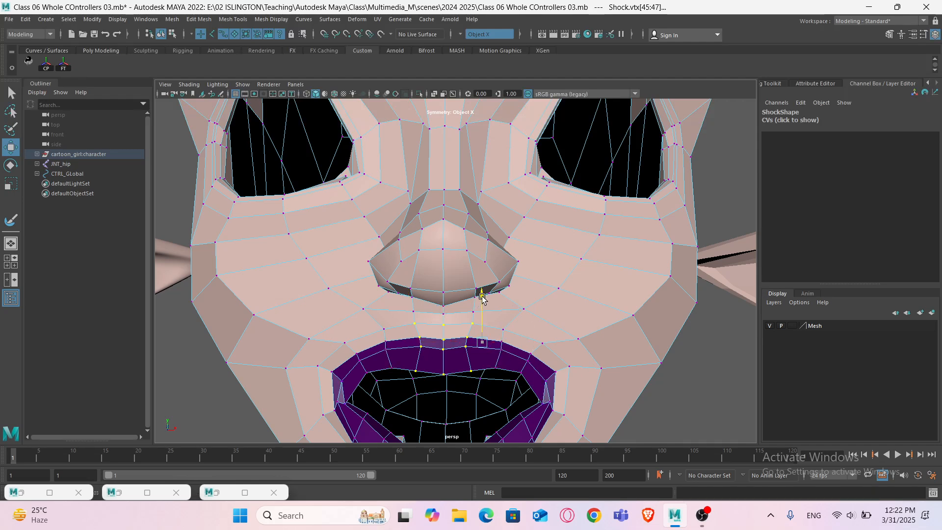
ctrl+drag(390, 304, 476, 325)
drag(414, 298, 414, 292)
- Turn on smooth preview, select the mouth-corner vertex and pull it inward with soft selection
scroll(459, 322, down, 2)
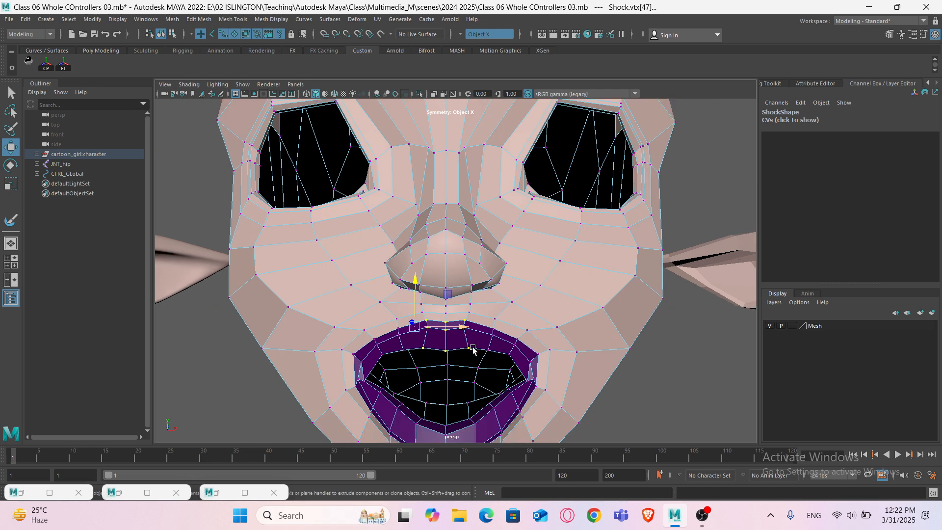
alt+drag(468, 347, 468, 313)
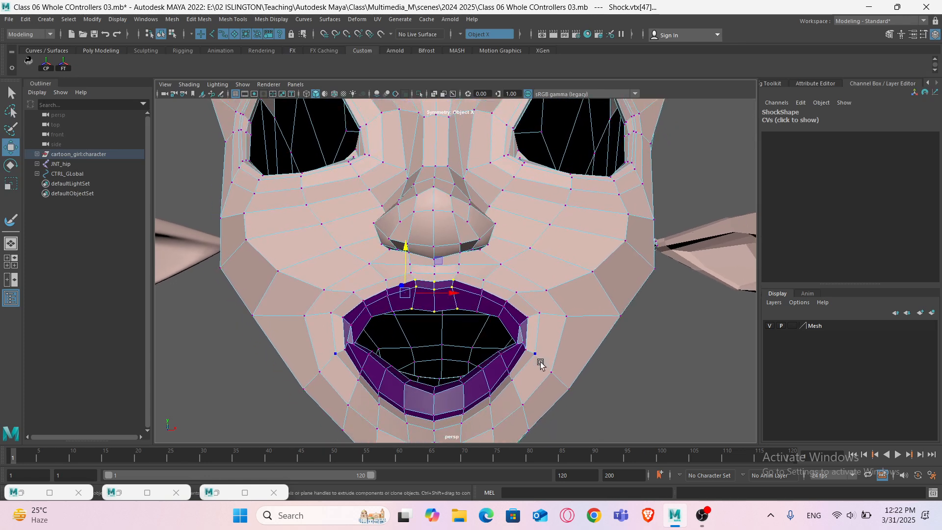
key(3)
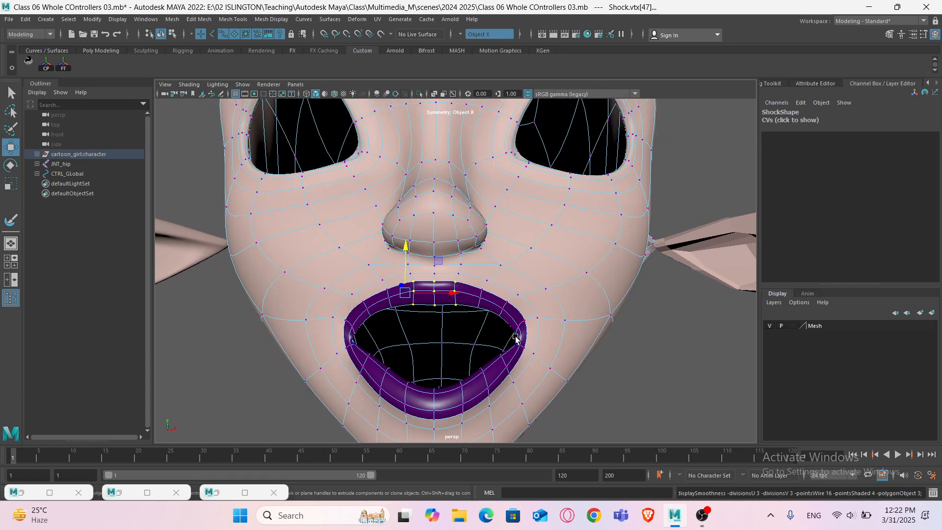
click(515, 339)
mouse_move(516, 338)
alt+mouse_down()
mouse_move(543, 379)
mouse_move(487, 359)
mouse_move(433, 360)
mouse_move(451, 360)
mouse_move(423, 343)
mouse_move(416, 350)
alt+mouse_up()
scroll(525, 371, up, 3)
key(4)
key(5)
scroll(424, 343, down, 3)
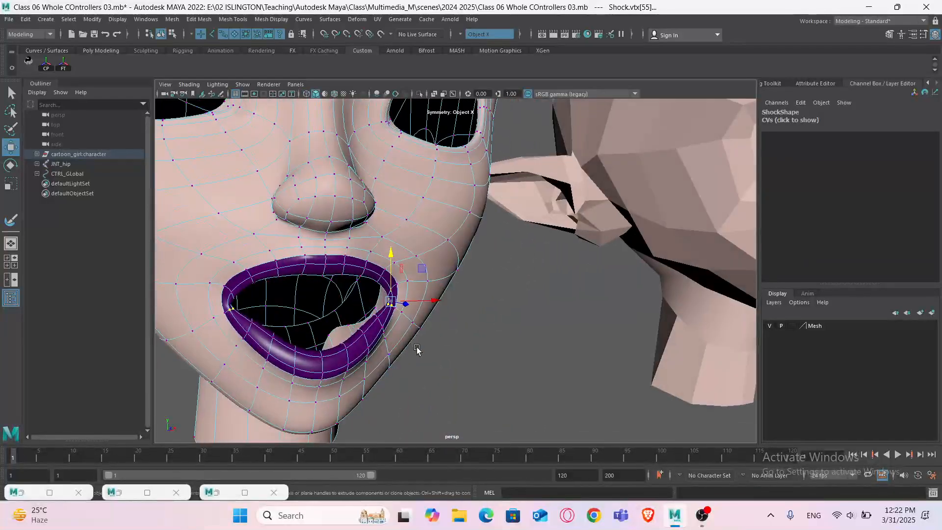
alt+middle_drag(416, 351, 454, 376)
alt+drag(454, 375, 428, 371)
scroll(428, 368, up, 3)
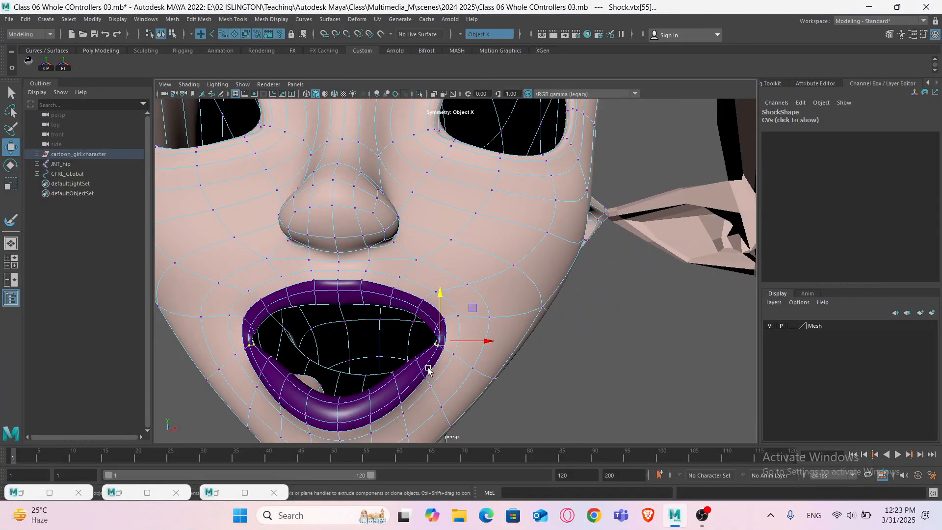
key(b)
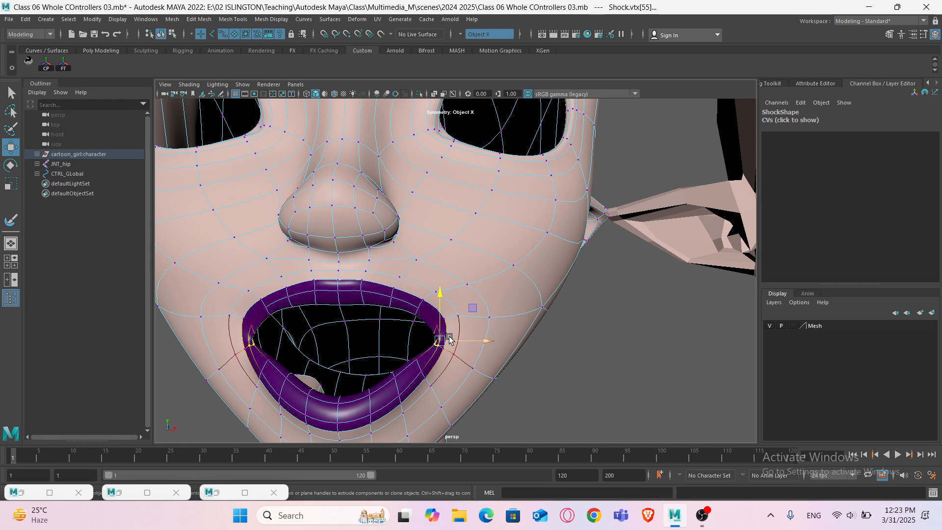
mouse_move(440, 340)
alt+mouse_down()
mouse_move(481, 341)
mouse_move(441, 338)
mouse_move(451, 337)
mouse_move(431, 350)
alt+mouse_up()
key(b)
- Select the mouth-corner vertices from a closer view and move them inward
scroll(432, 348, up, 4)
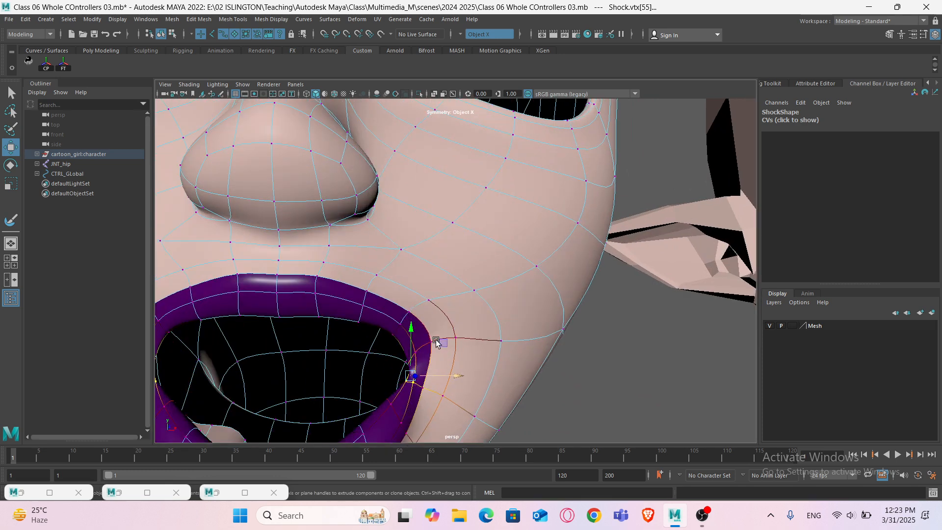
click(415, 339)
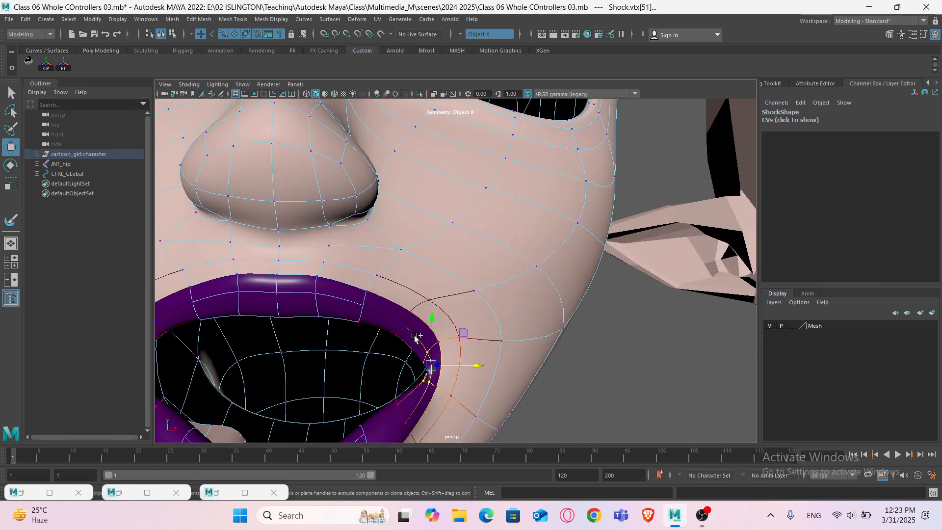
shift+click(405, 327)
drag(466, 352, 453, 353)
scroll(432, 355, down, 6)
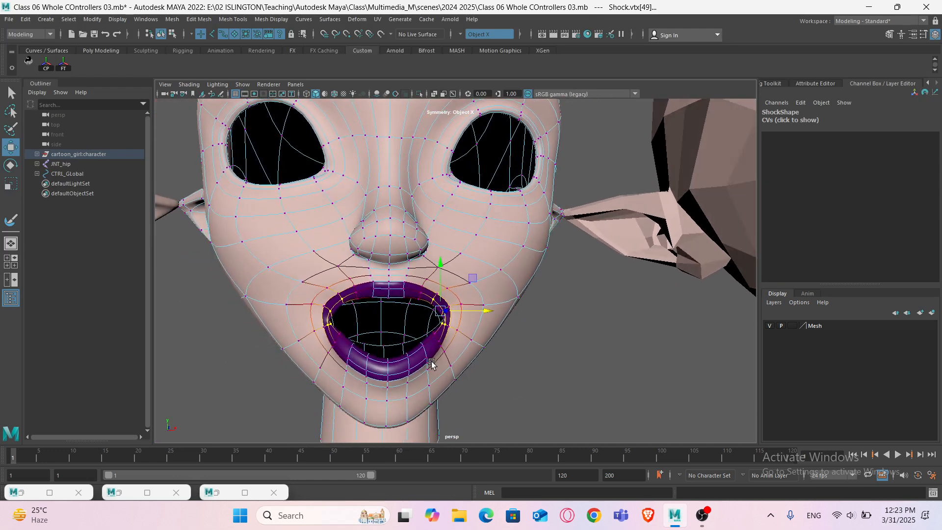
drag(484, 314, 453, 318)
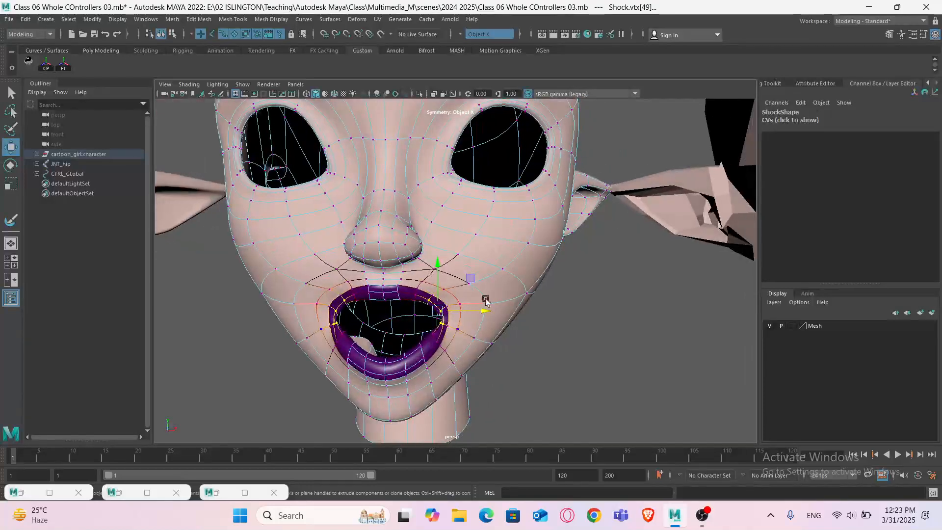
- Inspect the open mouth of the Shock head in smooth shaded view from the front
right_drag(498, 249, 537, 235)
click(550, 347)
alt+drag(549, 346, 513, 340)
scroll(514, 341, down, 4)
scroll(511, 341, up, 4)
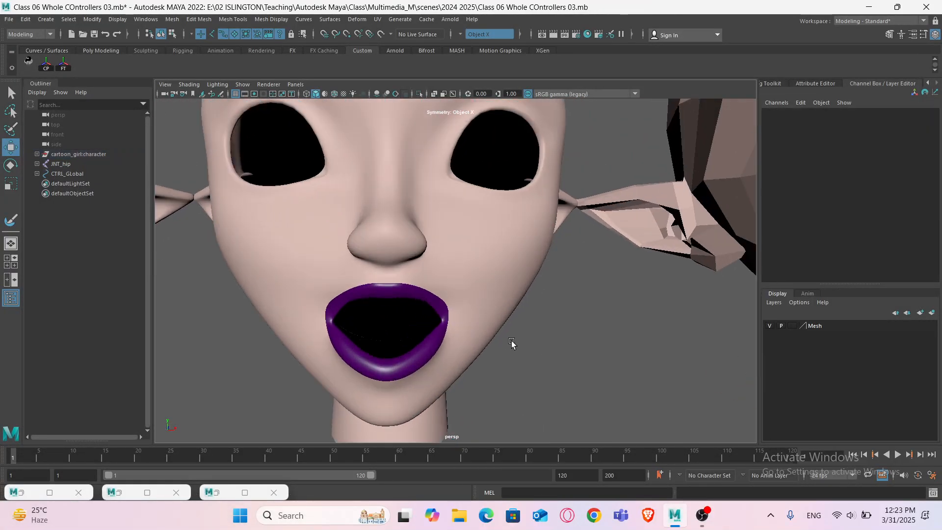
click(475, 314)
scroll(466, 312, up, 5)
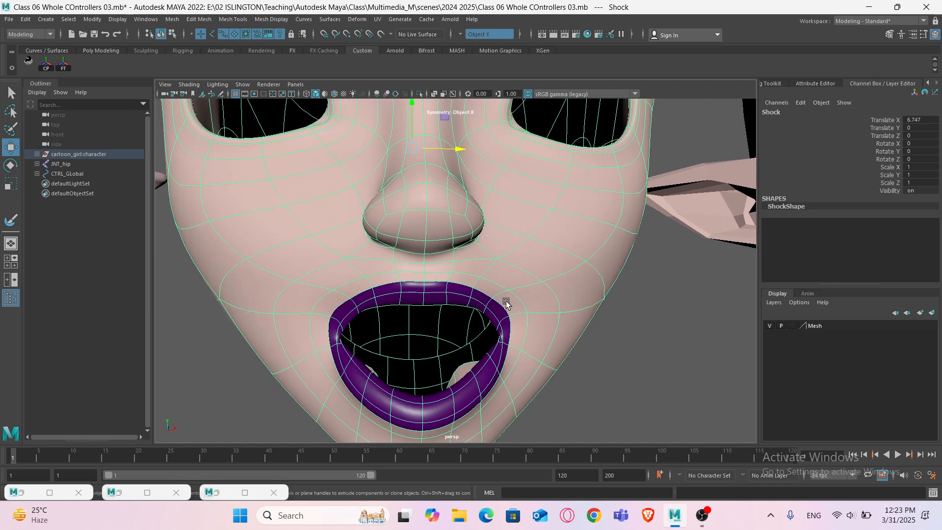
right_drag(506, 248, 430, 246)
alt+drag(444, 319, 434, 296)
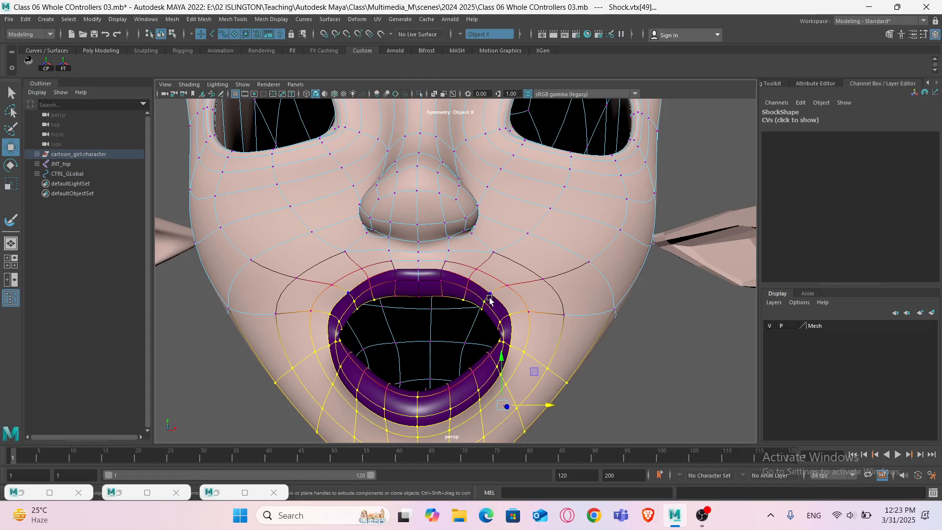
- Try nudging the upper mouth-corner vertex with and without soft selection, undoing each attempt
click(489, 297)
mouse_move(495, 332)
alt+mouse_down()
mouse_move(495, 321)
mouse_move(490, 333)
mouse_move(500, 333)
alt+mouse_up()
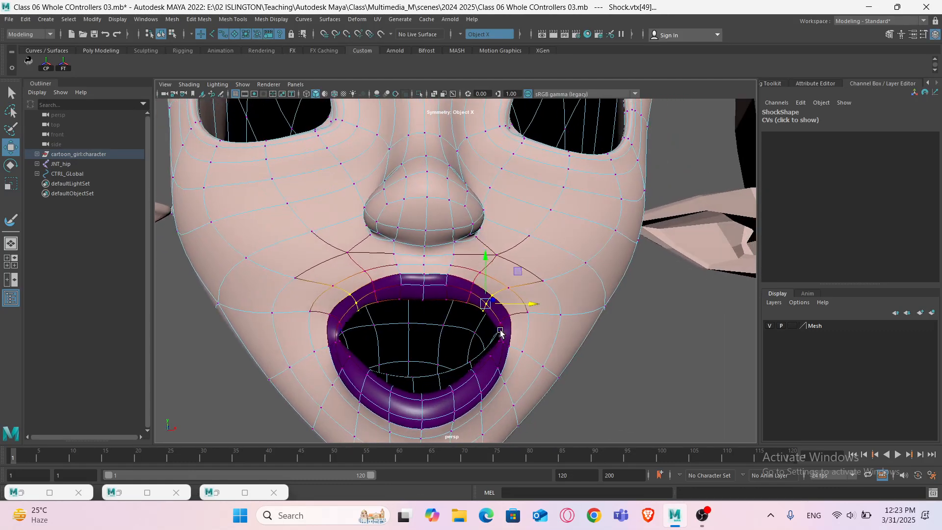
drag(532, 305, 527, 308)
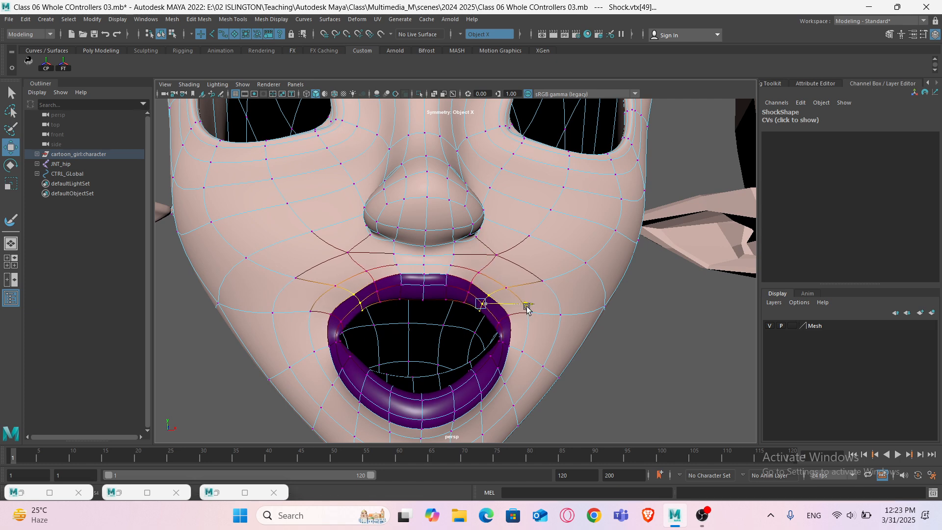
click(505, 327)
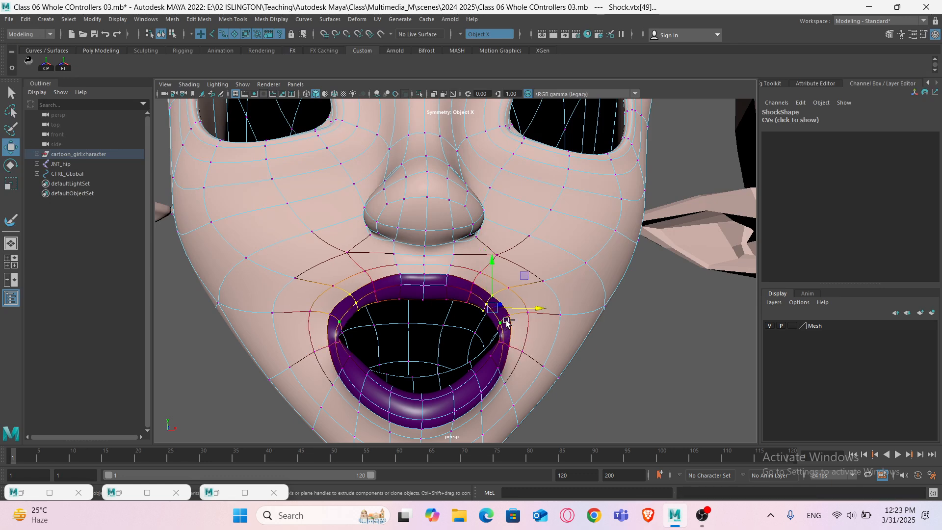
mouse_move(505, 338)
alt+mouse_down()
mouse_move(531, 320)
mouse_move(544, 326)
mouse_move(495, 336)
alt+mouse_up()
key(ctrl+z)
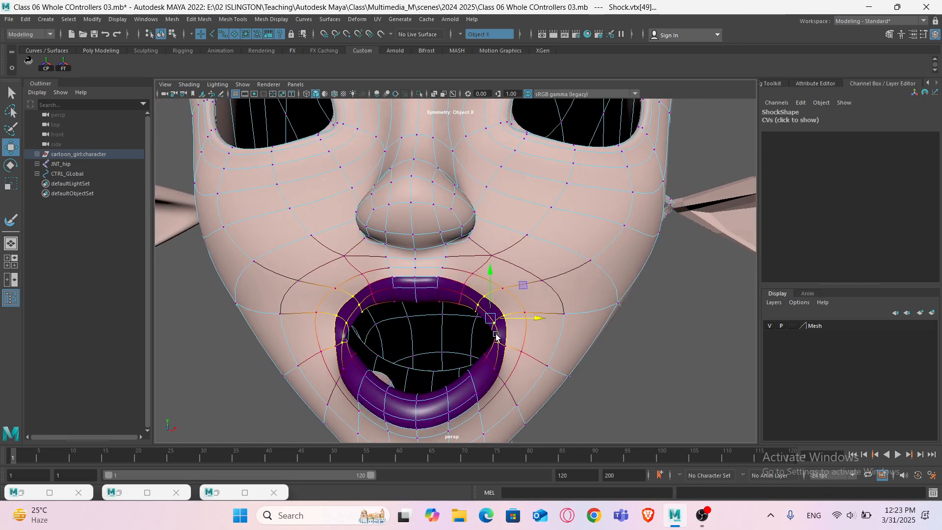
key(ctrl+z)
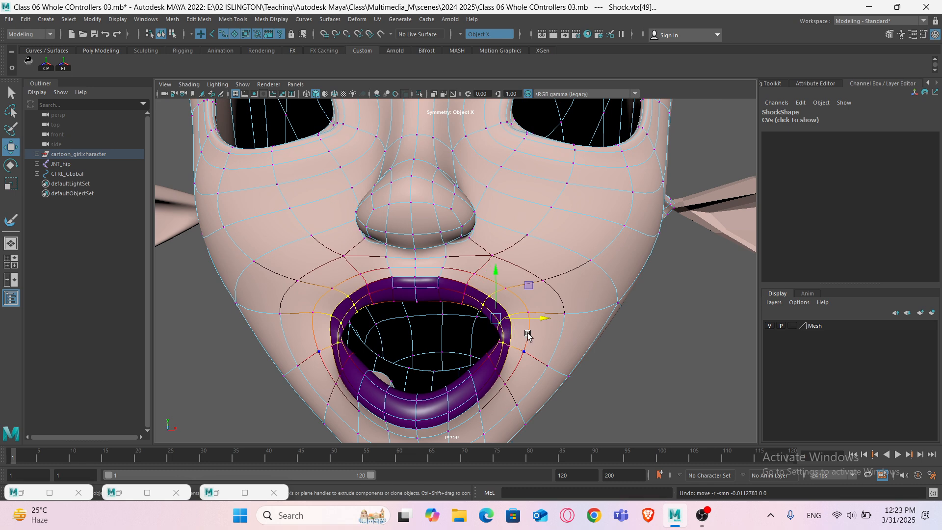
key(b)
drag(541, 319, 540, 322)
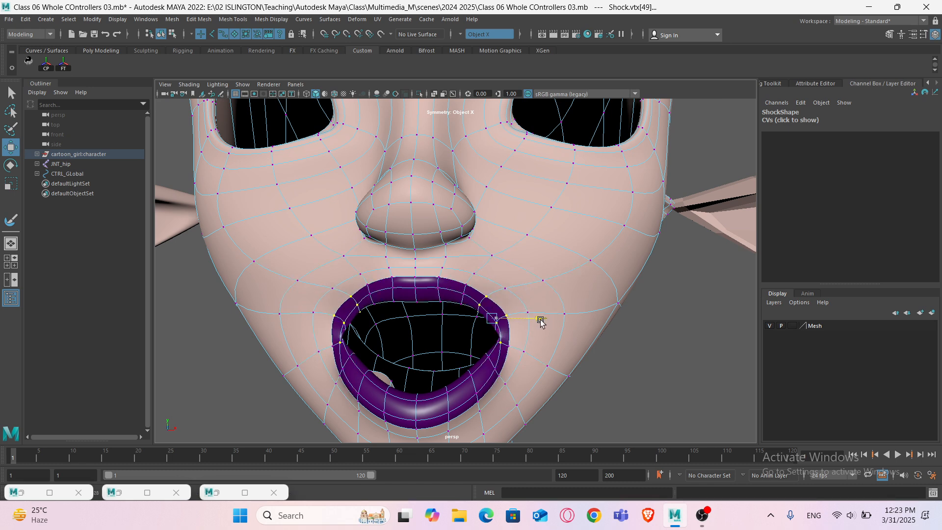
key(ctrl+z)
key(b)
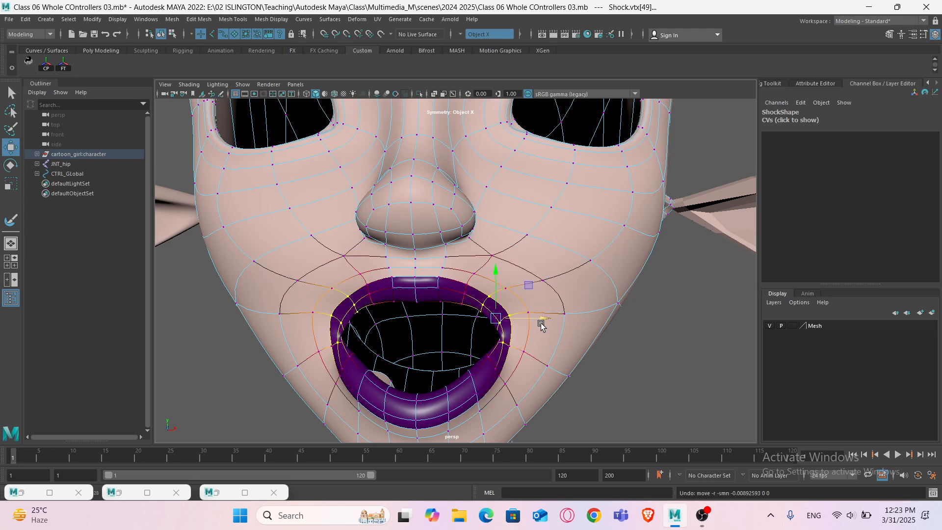
- Select the mouth-corner vertices and raise them slightly
click(540, 324)
click(539, 324)
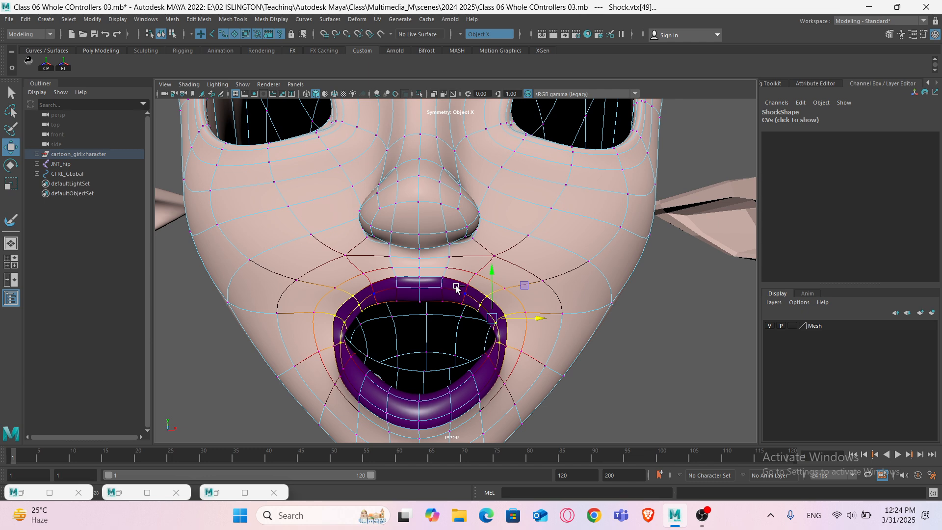
middle_drag(456, 288, 487, 315)
drag(550, 334, 549, 331)
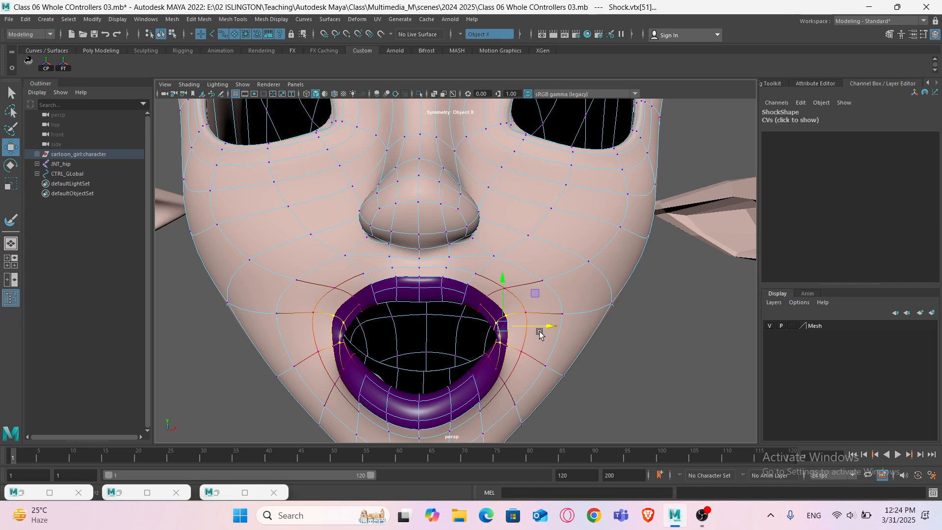
- Pull the mouth-corner vertices back and inward from a side view using soft selection
scroll(539, 334, down, 5)
click(522, 352)
alt+drag(519, 355, 484, 372)
scroll(512, 357, up, 4)
drag(492, 339, 540, 329)
key(ctrl+z)
scroll(485, 347, up, 3)
shift+click(489, 316)
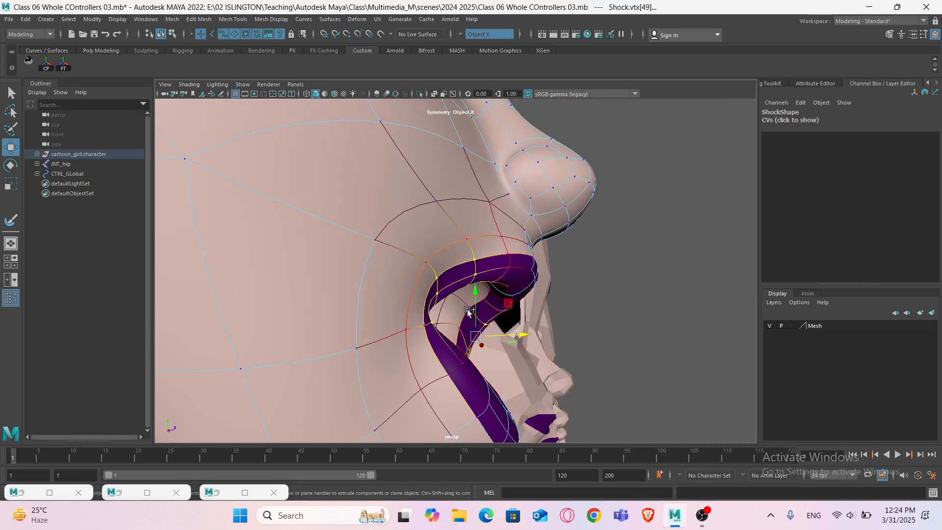
alt+drag(514, 348, 469, 371)
alt+drag(533, 383, 478, 358)
ctrl+drag(481, 307, 498, 322)
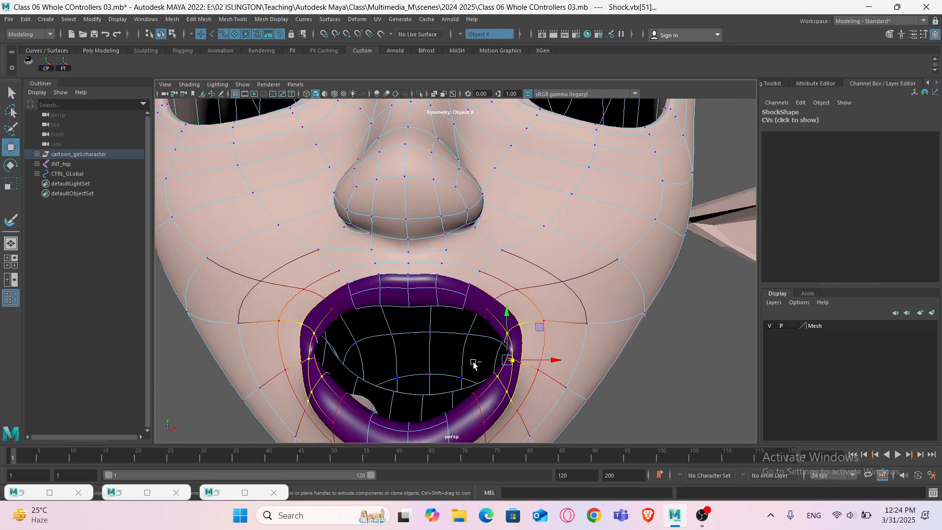
- Move the mouth-corner vertices inward to round the open mouth into an O shape
ctrl+drag(527, 417, 491, 421)
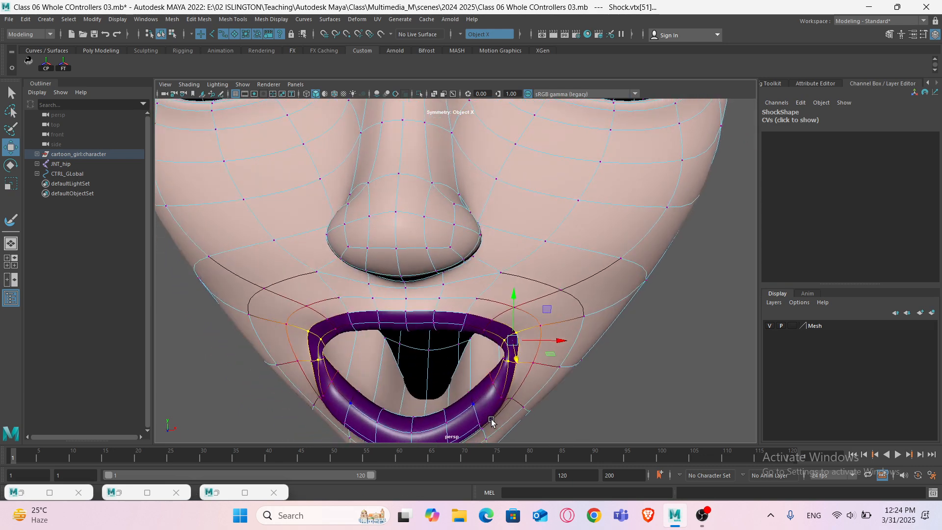
drag(516, 358, 464, 351)
scroll(500, 373, down, 3)
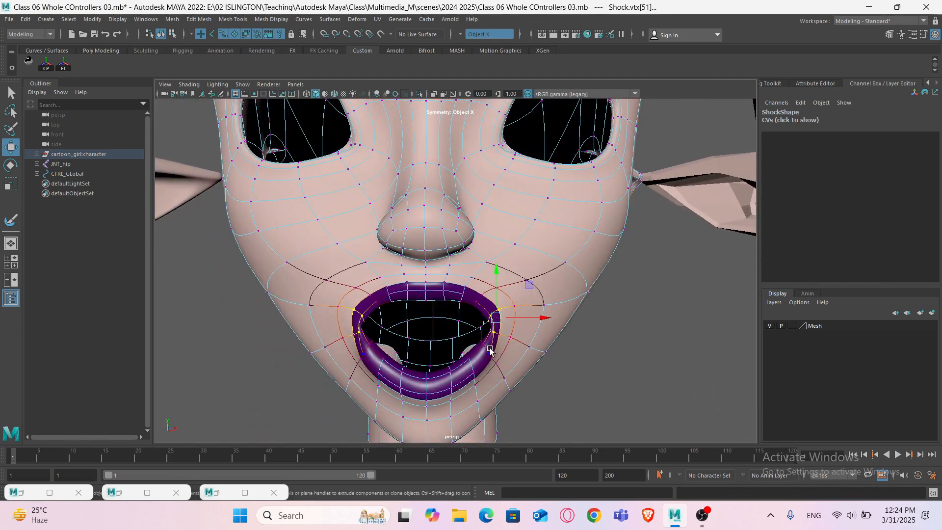
alt+drag(490, 351, 475, 356)
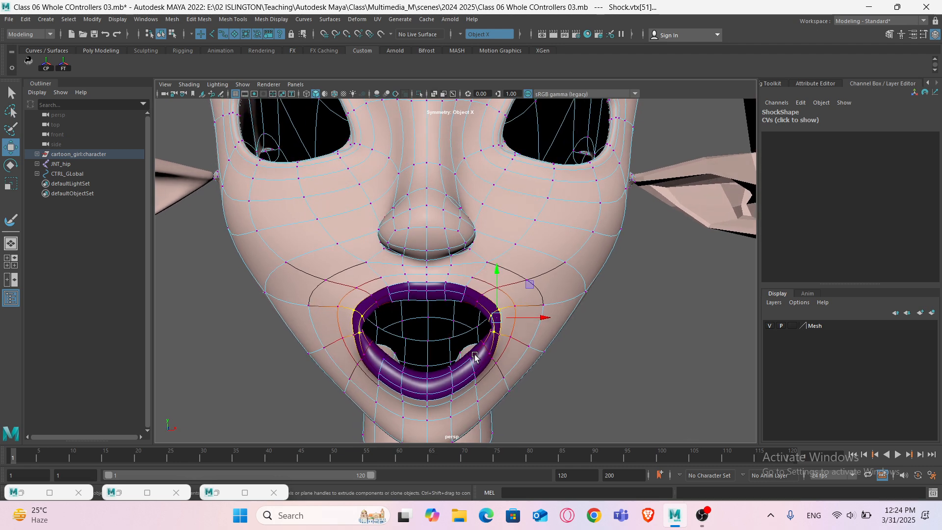
drag(538, 318, 544, 318)
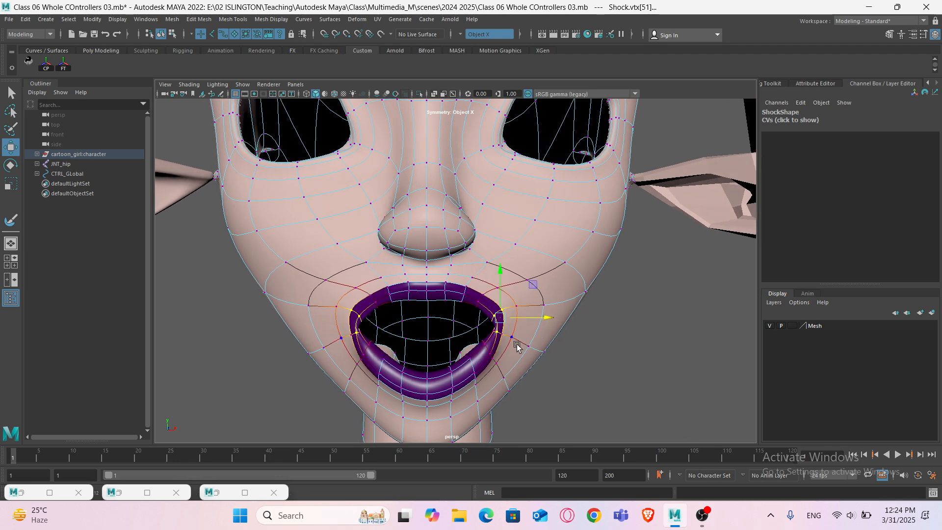
scroll(516, 345, down, 3)
alt+drag(471, 353, 561, 352)
scroll(561, 352, down, 3)
right_drag(357, 218, 406, 204)
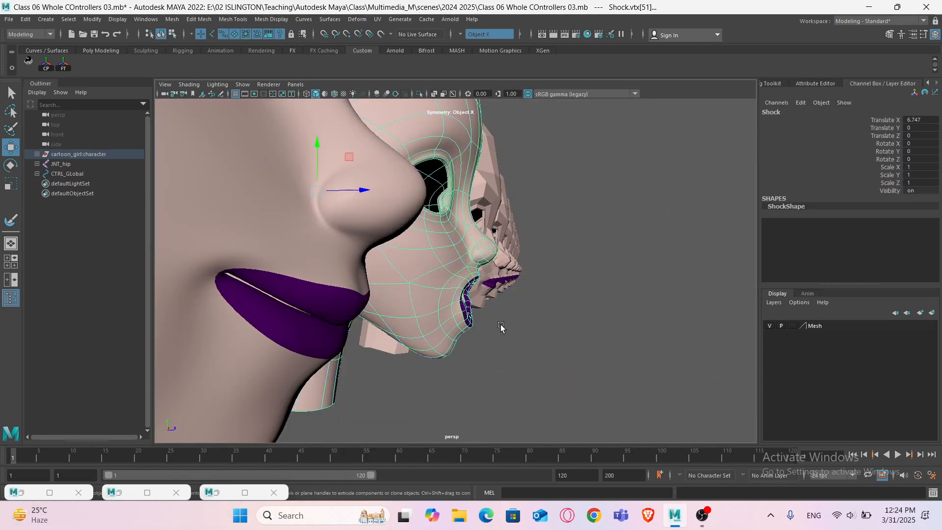
- Raise the vertex above the mouth corner on the Shock head from the side view with soft selection
click(502, 338)
mouse_move(503, 360)
alt+mouse_down()
mouse_move(506, 377)
mouse_move(510, 365)
alt+mouse_up()
scroll(428, 338, up, 4)
click(427, 338)
alt+drag(405, 349, 417, 349)
right_drag(582, 250, 582, 305)
right_drag(527, 249, 527, 249)
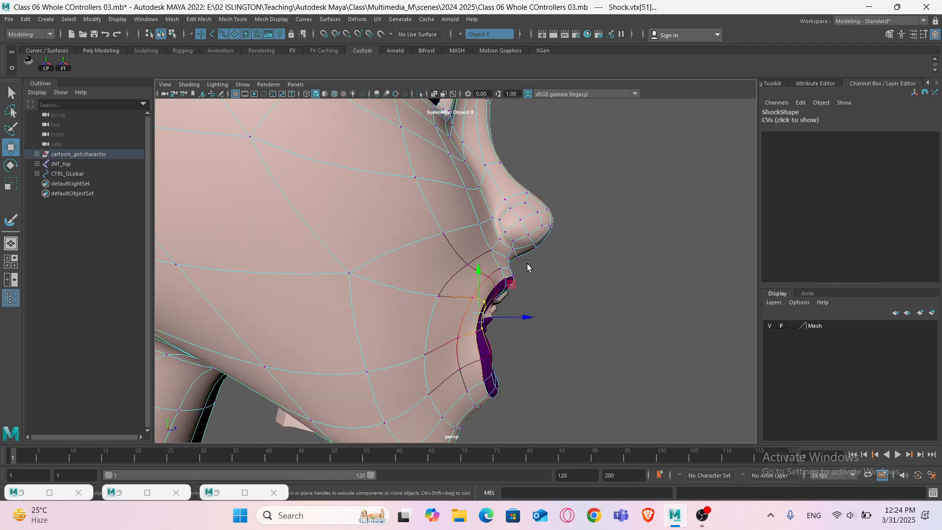
key(1)
alt+drag(492, 357, 497, 315)
shift+click(496, 341)
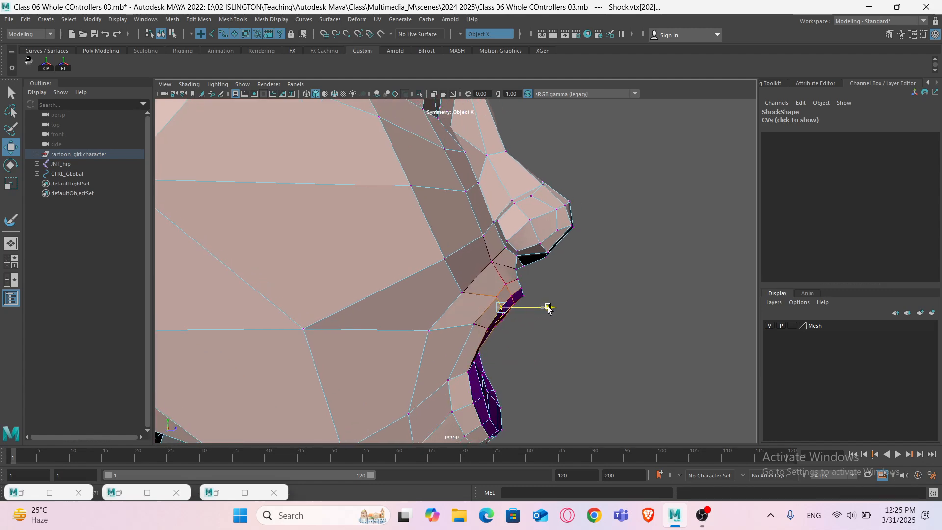
- Move the upper-lip corner vertex forward in the low-poly side view
click(481, 329)
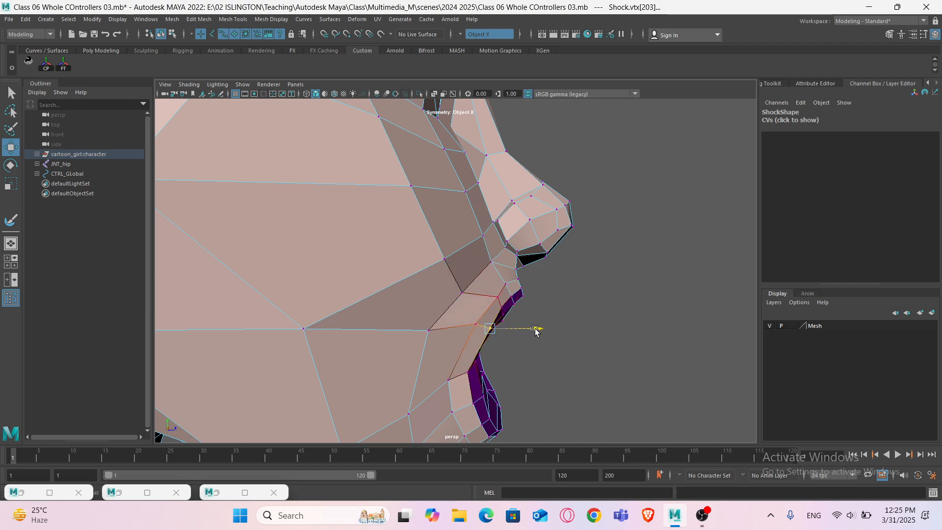
alt+drag(529, 331, 539, 276)
right_drag(539, 249, 603, 236)
scroll(551, 302, down, 4)
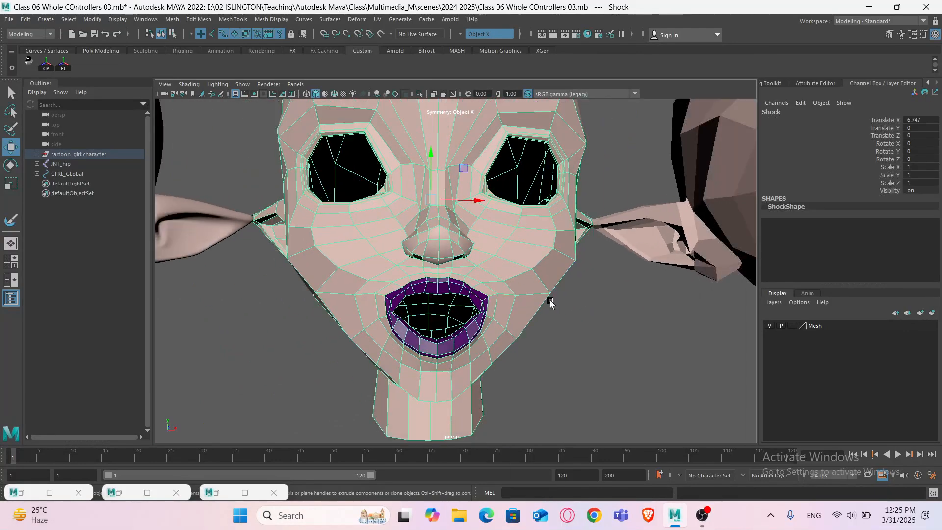
- Inspect the character's EXPRESSION blend shape attributes and the neighbouring target heads
alt+drag(551, 302, 553, 361)
key(3)
click(567, 357)
scroll(552, 351, down, 4)
click(517, 294)
alt+middle_drag(268, 349, 600, 343)
alt+middle_drag(257, 347, 608, 337)
alt+middle_drag(387, 346, 642, 344)
click(509, 322)
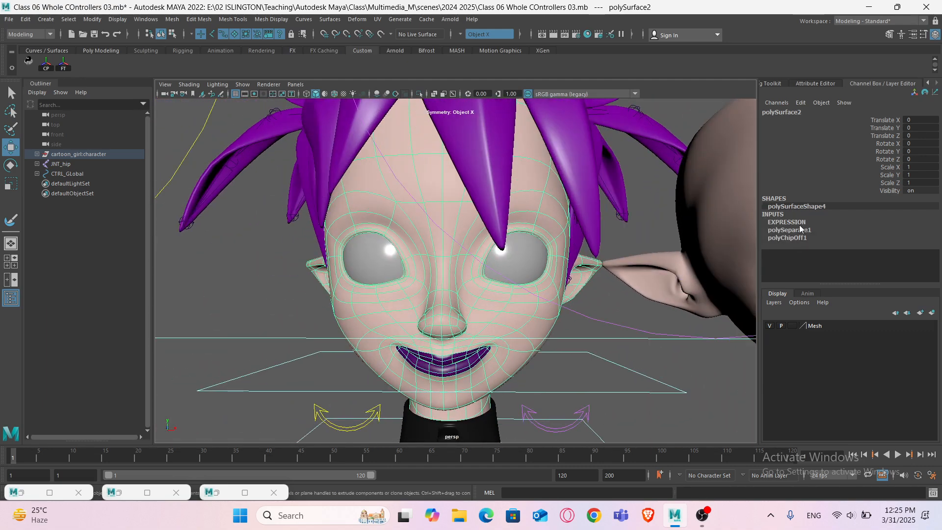
scroll(834, 243, down, 3)
middle_drag(598, 305, 171, 304)
click(883, 207)
alt+middle_drag(736, 314, 246, 318)
alt+middle_drag(638, 324, 298, 326)
alt+drag(298, 327, 282, 328)
alt+middle_drag(512, 335, 487, 330)
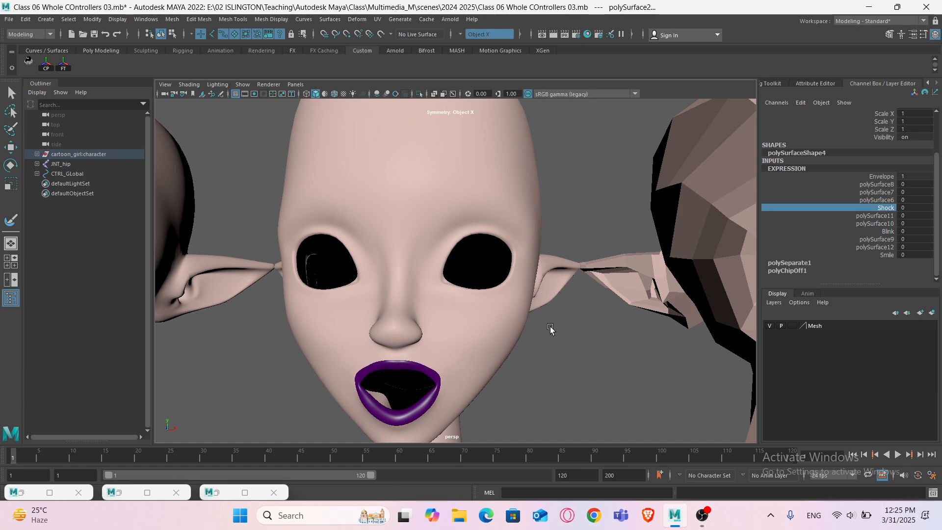
click(465, 329)
alt+middle_drag(557, 344, 270, 350)
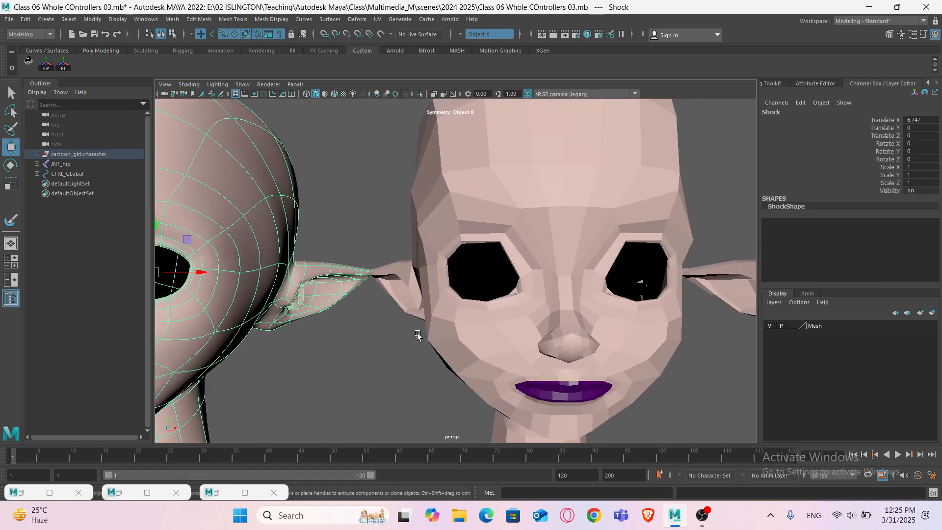
- Select polySurface6's upper eyelid vertices and raise them to widen both eyes
click(499, 331)
alt+middle_drag(519, 334, 464, 341)
scroll(464, 341, up, 3)
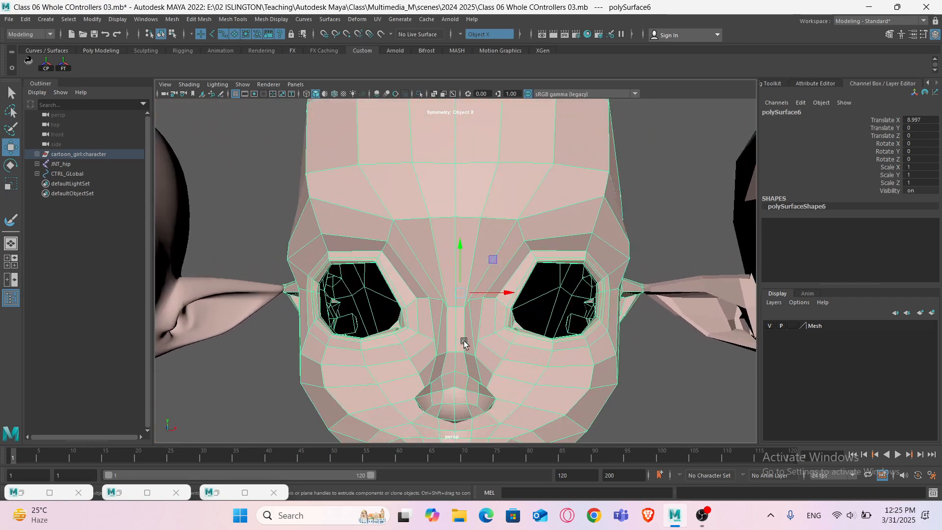
alt+middle_drag(347, 330, 365, 336)
alt+drag(305, 330, 355, 340)
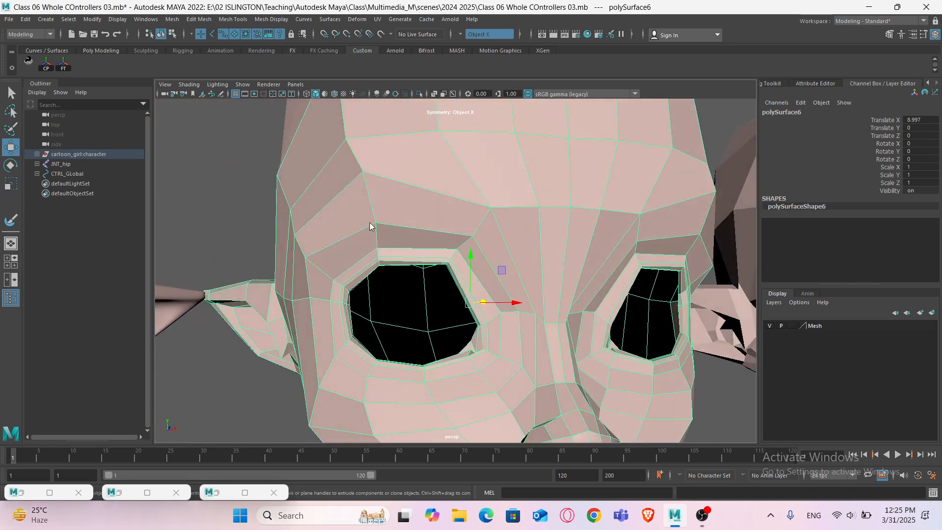
right_drag(369, 222, 310, 227)
alt+drag(365, 294, 393, 299)
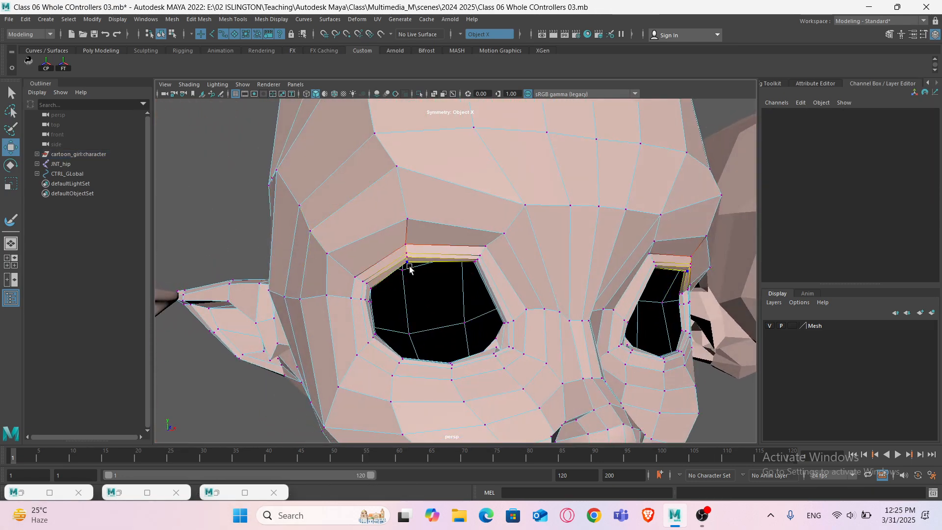
click(396, 242)
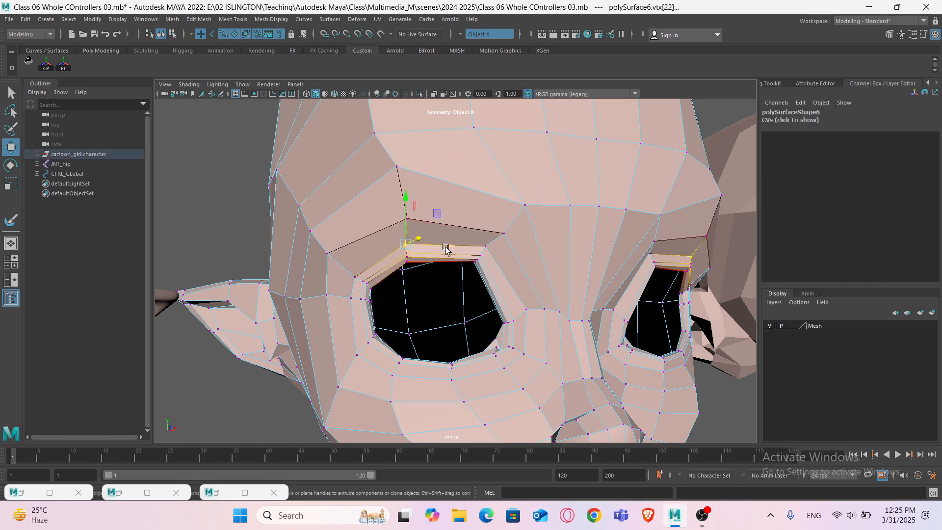
shift+click(504, 234)
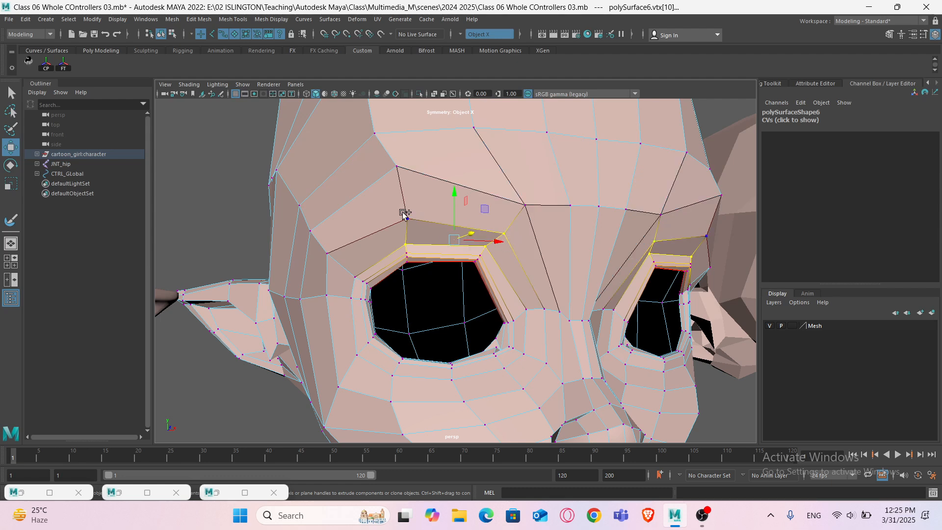
shift+click(326, 254)
shift+click(350, 269)
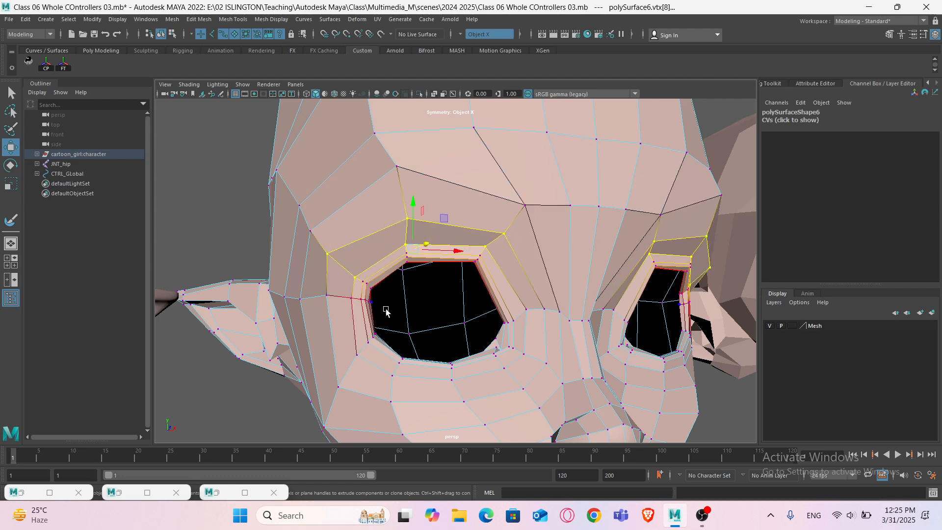
alt+drag(390, 309, 385, 309)
drag(394, 211, 393, 196)
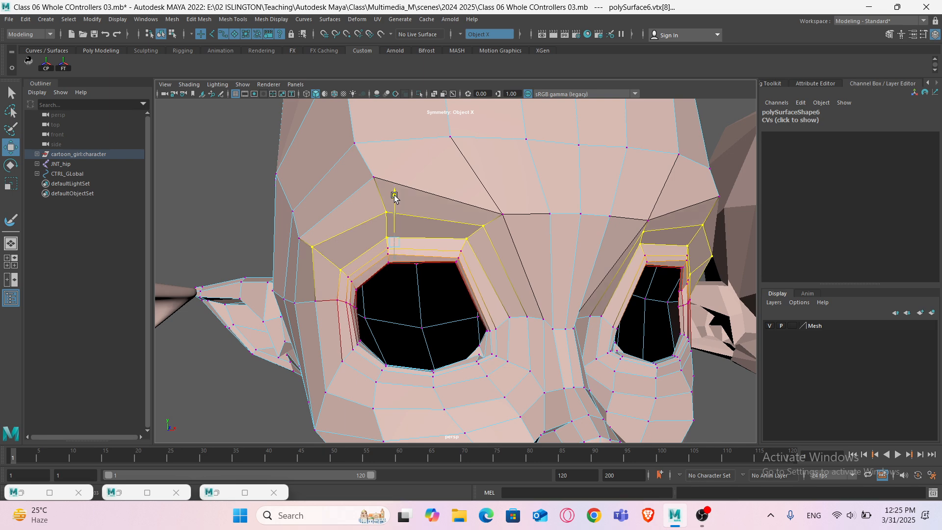
- Select polySurface6's brow vertices and raise the eyebrows
click(485, 223)
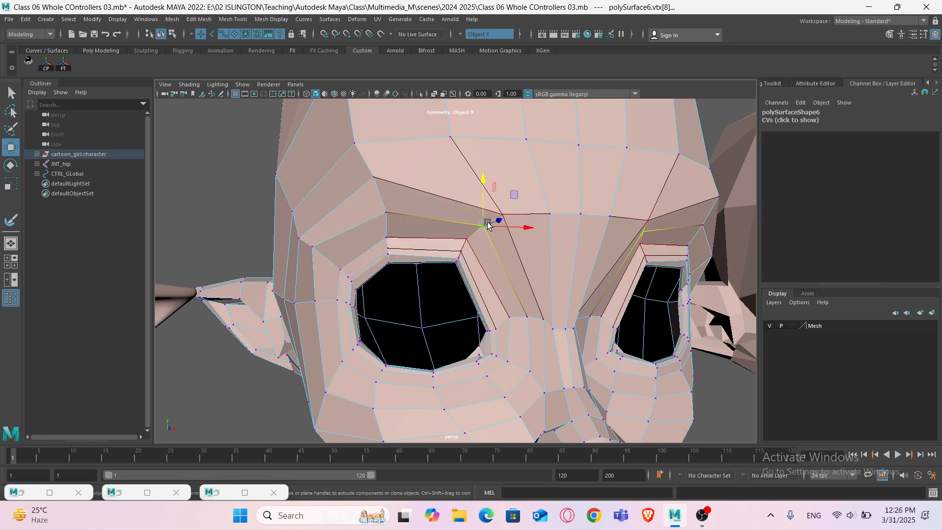
shift+click(390, 211)
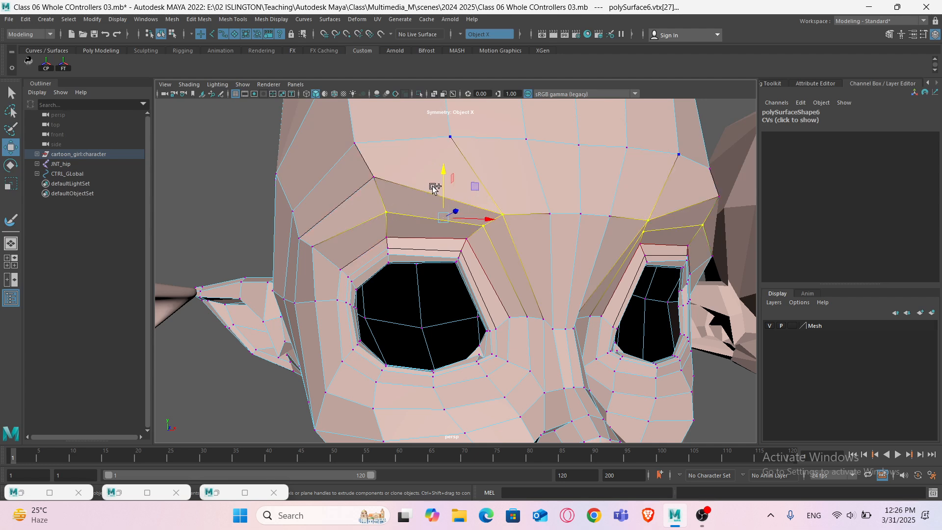
shift+click(397, 174)
drag(436, 157, 436, 150)
scroll(431, 231, down, 2)
- Raise polySurface6's upper eyelid vertices a little further
mouse_move(431, 232)
alt+mouse_down()
mouse_move(420, 225)
mouse_move(429, 231)
alt+mouse_up()
click(457, 235)
shift+click(405, 235)
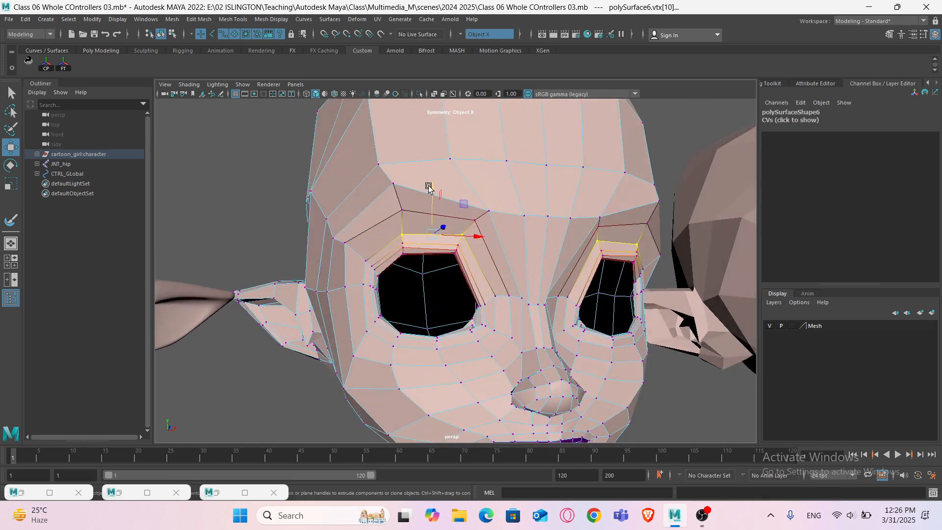
drag(429, 188, 429, 181)
alt+drag(429, 260, 406, 274)
scroll(425, 263, down, 4)
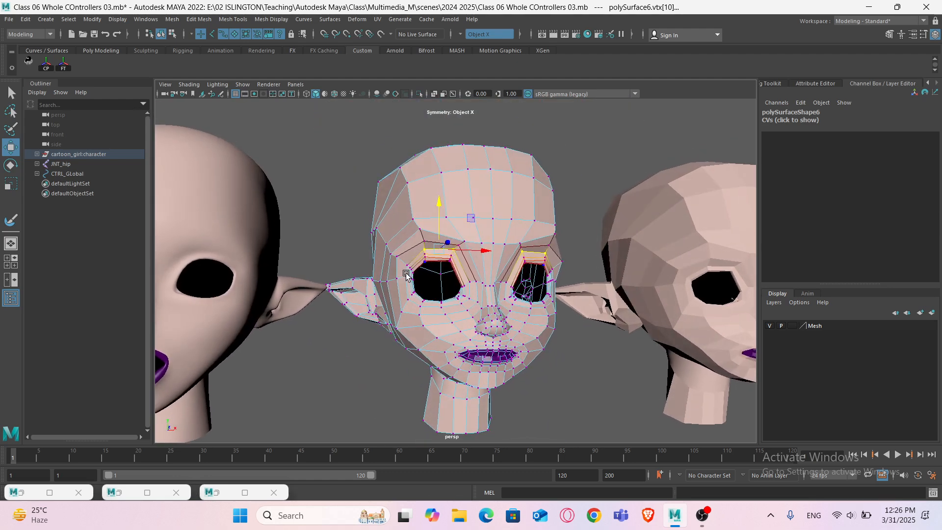
- Set the Shock and polySurface6 weights on the character's EXPRESSION blend shape to 1 and preview the face
key(F8)
scroll(455, 283, down, 5)
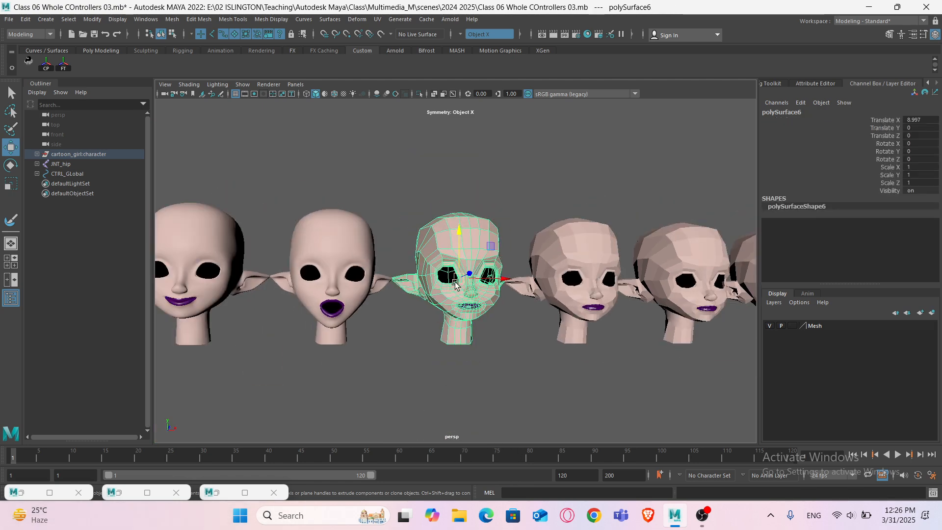
alt+middle_drag(305, 278, 448, 297)
alt+middle_drag(279, 305, 475, 315)
alt+middle_drag(390, 309, 443, 317)
scroll(443, 318, up, 5)
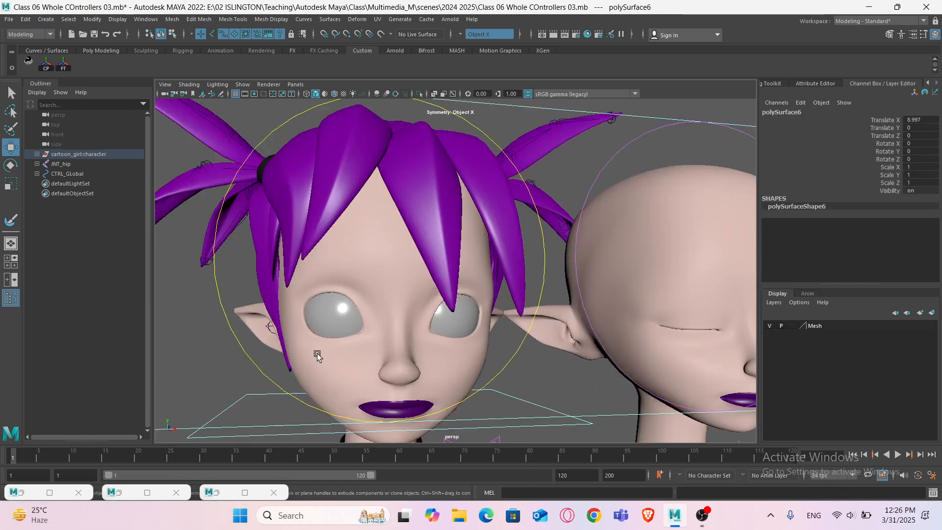
click(319, 356)
alt+drag(365, 387, 355, 349)
click(778, 223)
scroll(830, 243, down, 3)
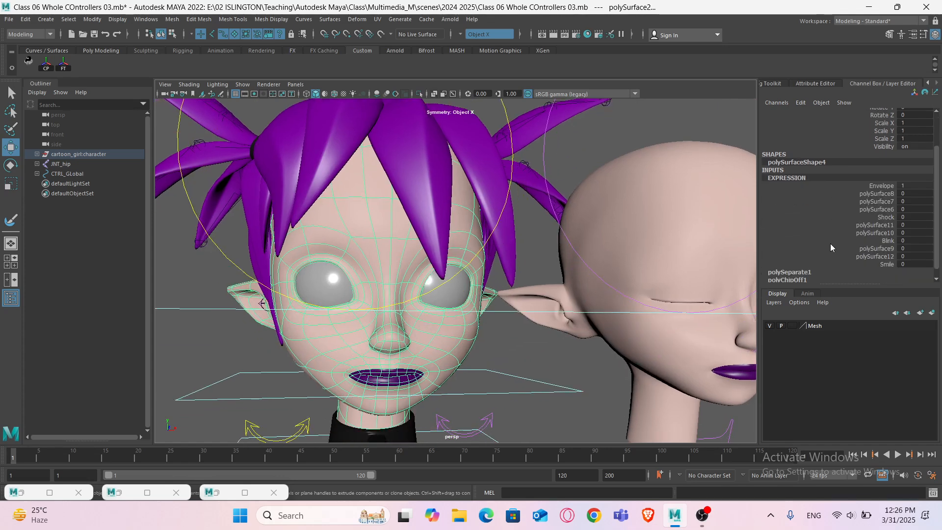
click(883, 217)
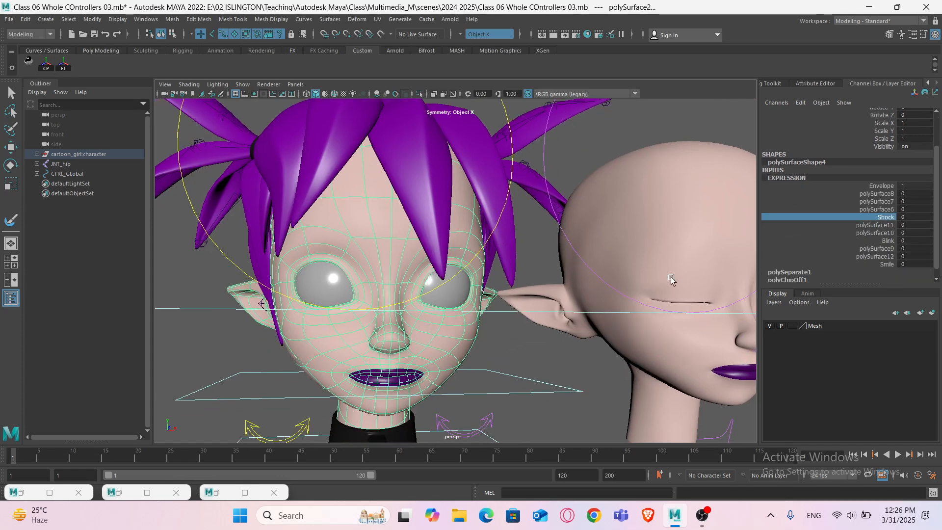
middle_drag(559, 285, 596, 287)
click(877, 209)
scroll(596, 286, down, 1)
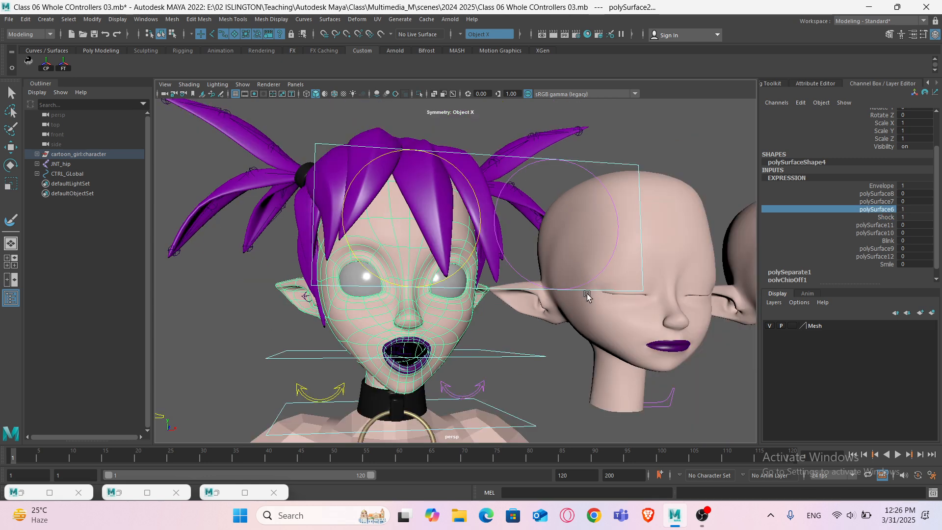
click(512, 326)
scroll(512, 330, down, 1)
scroll(512, 332, up, 1)
alt+drag(505, 339, 490, 347)
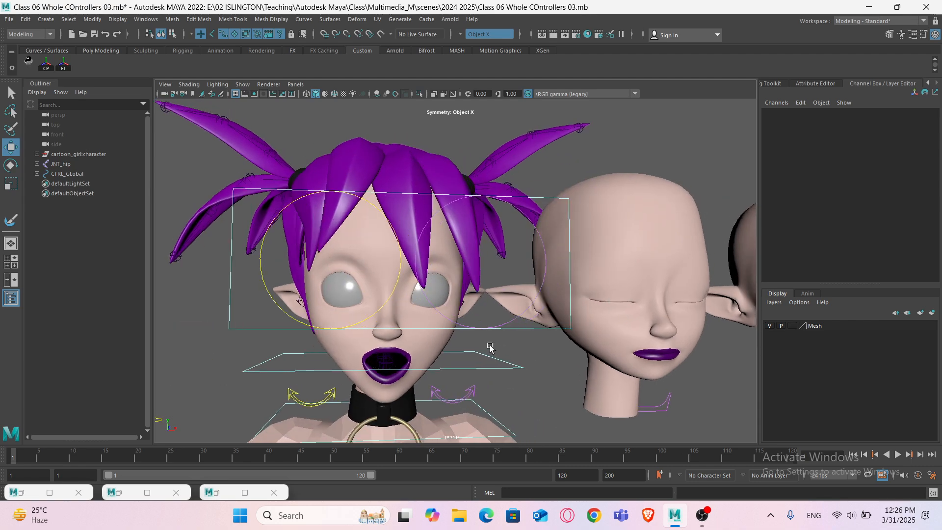
- Select the Shock head's lower mouth and jaw vertices with soft selection and reshape them
scroll(491, 347, up, 2)
alt+middle_drag(588, 346, 327, 323)
alt+middle_drag(618, 326, 463, 326)
click(463, 323)
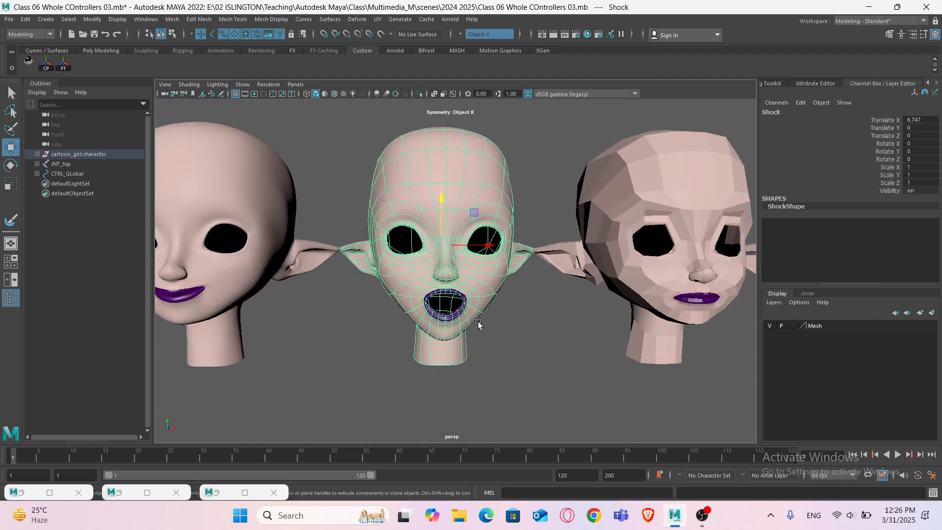
scroll(470, 343, up, 4)
right_click(489, 248)
right_drag(489, 247, 444, 247)
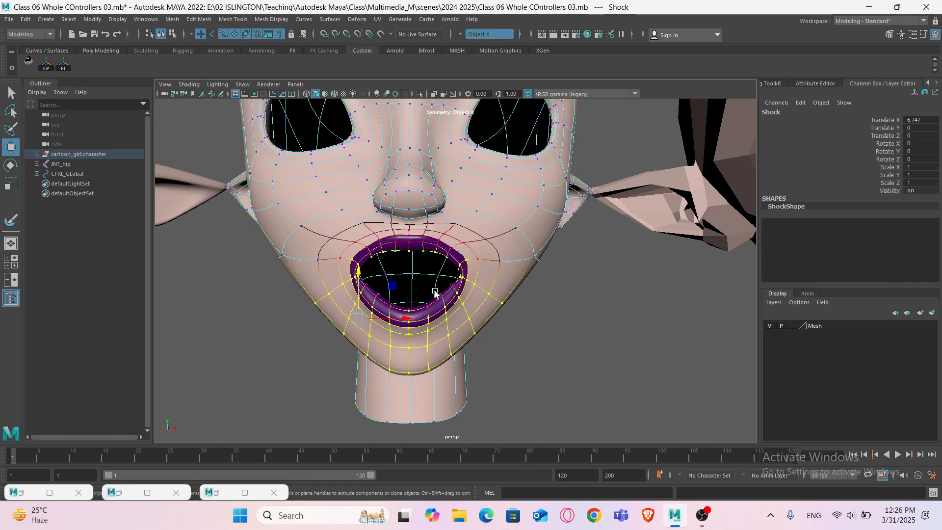
alt+drag(424, 303, 447, 308)
drag(528, 357, 502, 296)
mouse_move(526, 337)
alt+mouse_down()
mouse_move(498, 332)
mouse_move(519, 335)
mouse_move(483, 344)
mouse_move(478, 336)
mouse_move(555, 341)
alt+mouse_up()
key(4)
key(5)
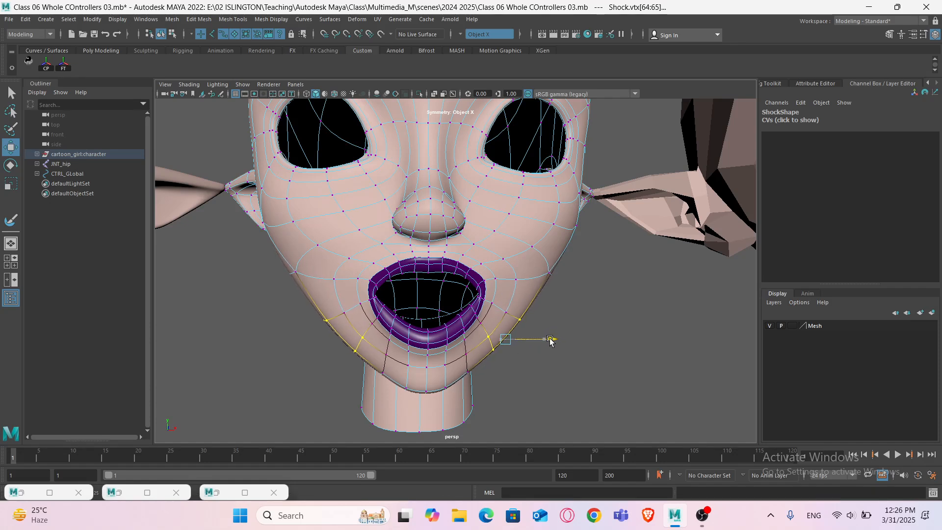
- Push the Shock head's jaw-side vertices outward to widen the lower face
alt+drag(479, 366, 486, 361)
alt+drag(515, 294, 483, 285)
drag(498, 404, 503, 403)
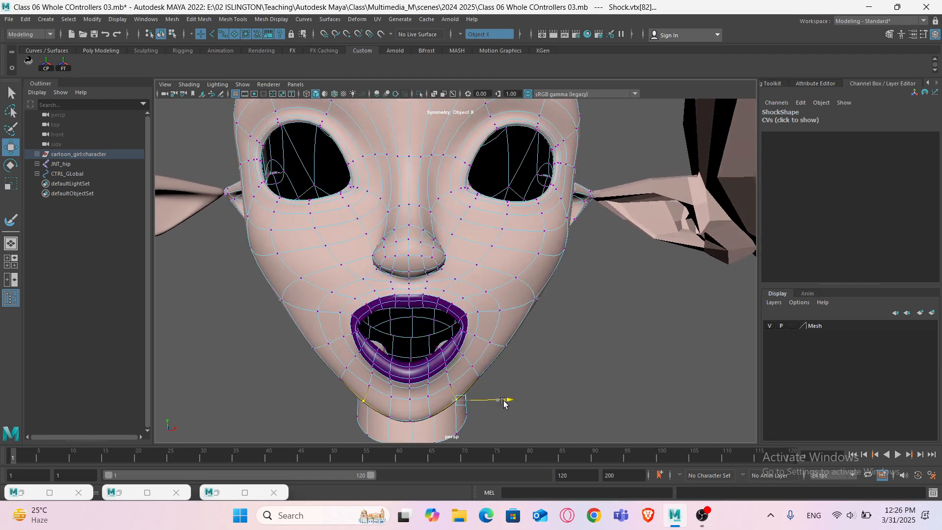
right_drag(507, 248, 551, 235)
click(505, 363)
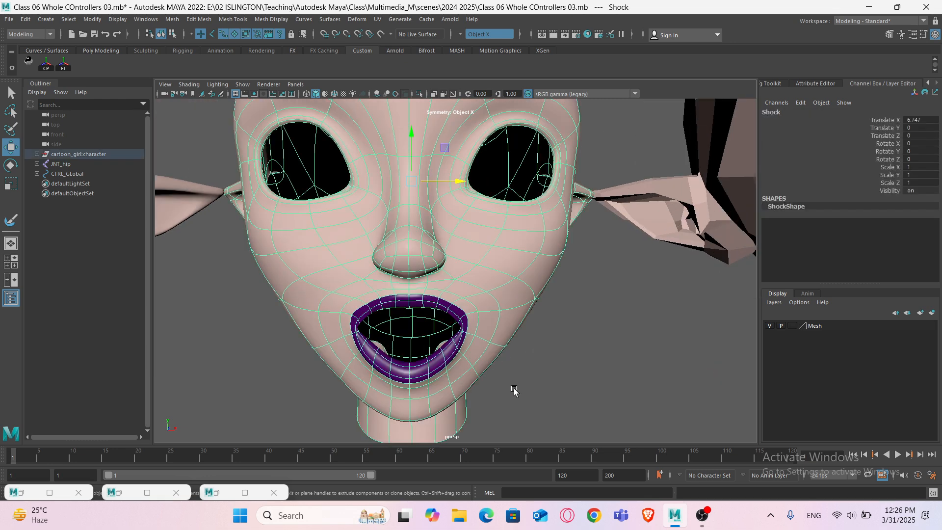
right_drag(491, 249, 443, 250)
click(474, 374)
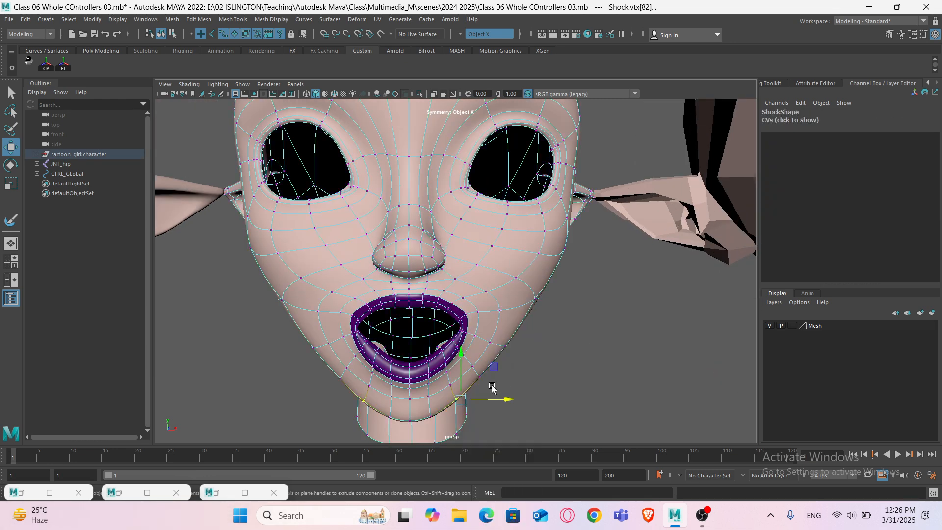
key(1)
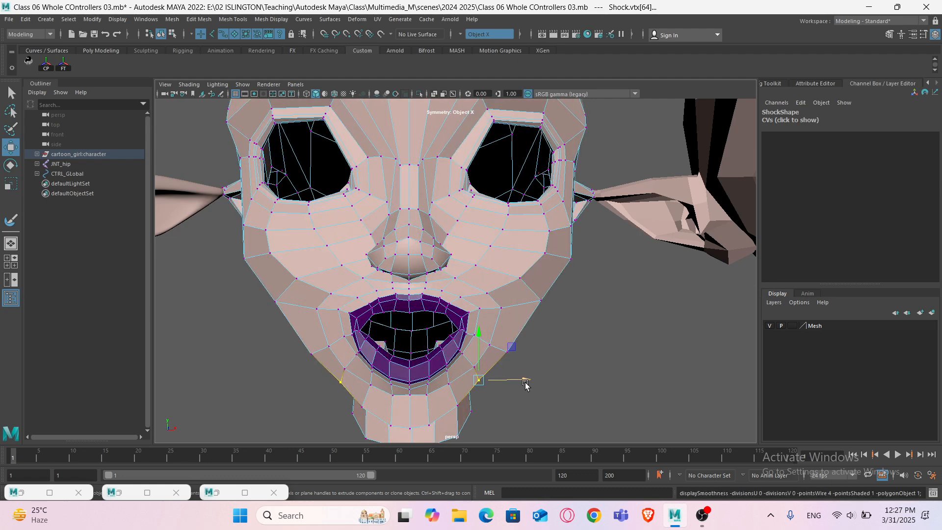
drag(525, 385, 528, 385)
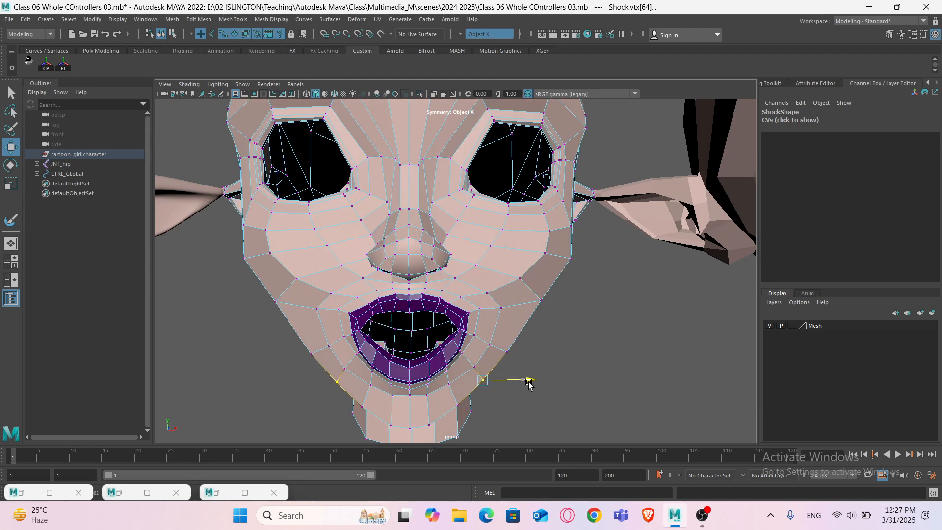
right_drag(534, 255, 579, 236)
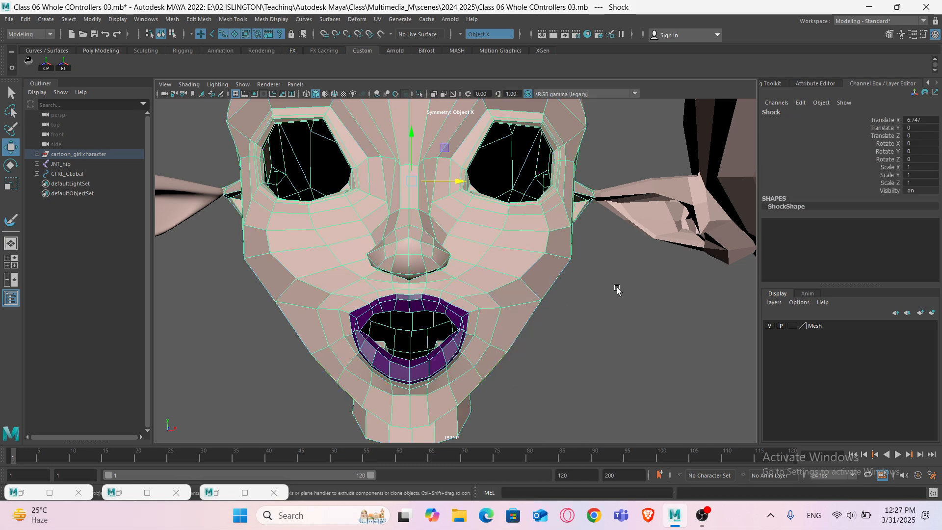
- Review the character's shocked expression in the viewport
scroll(609, 295, down, 6)
alt+middle_drag(373, 309, 530, 311)
alt+middle_drag(422, 312, 584, 317)
alt+drag(433, 315, 447, 314)
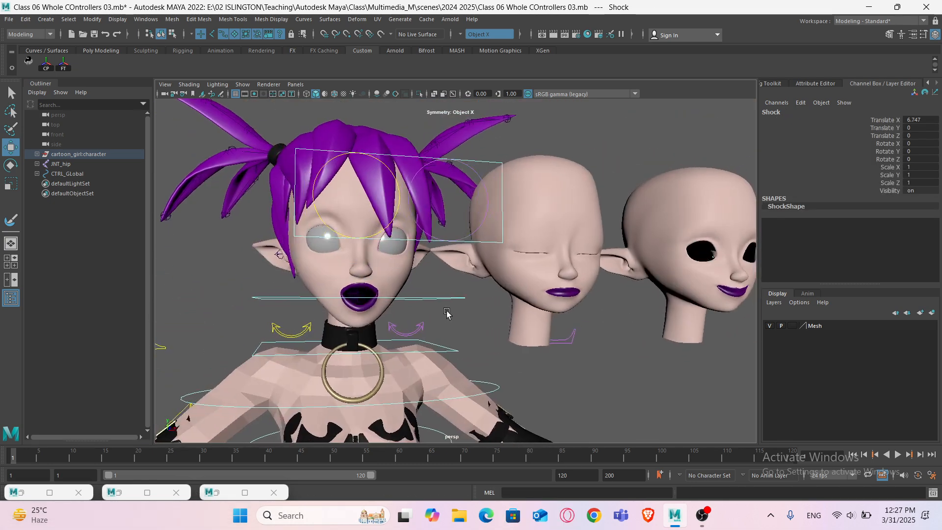
scroll(427, 313, up, 3)
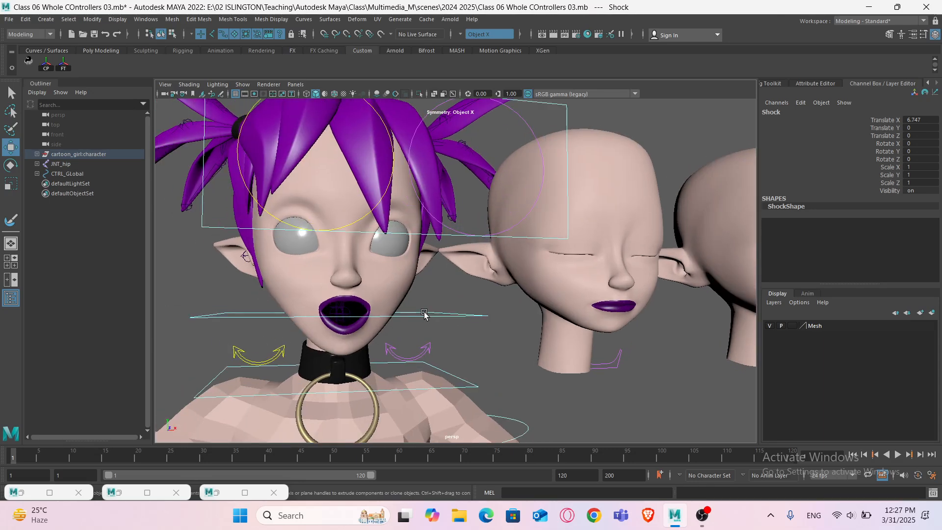
- Set the polySurface6 and Shock weights on the character's EXPRESSION blend shape to 0
click(388, 293)
click(789, 221)
scroll(811, 233, down, 3)
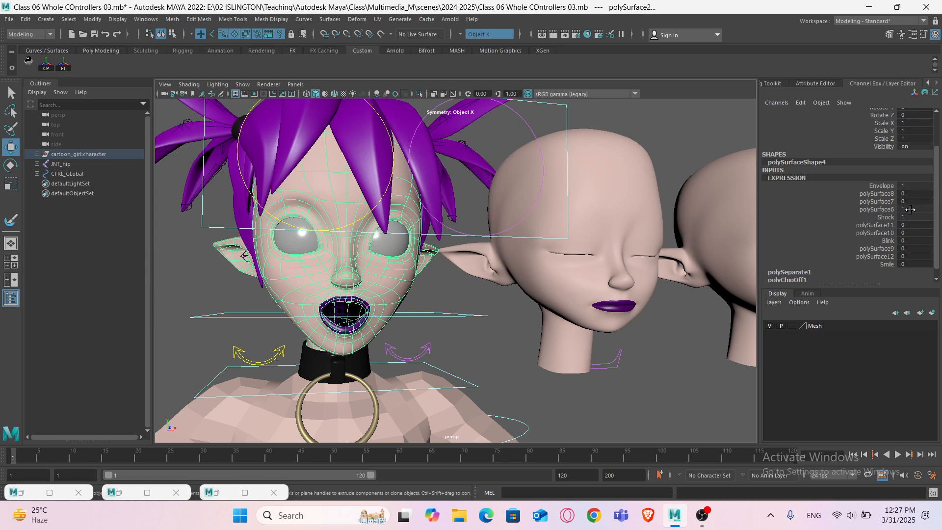
drag(922, 209, 921, 217)
text(0)
key(Return)
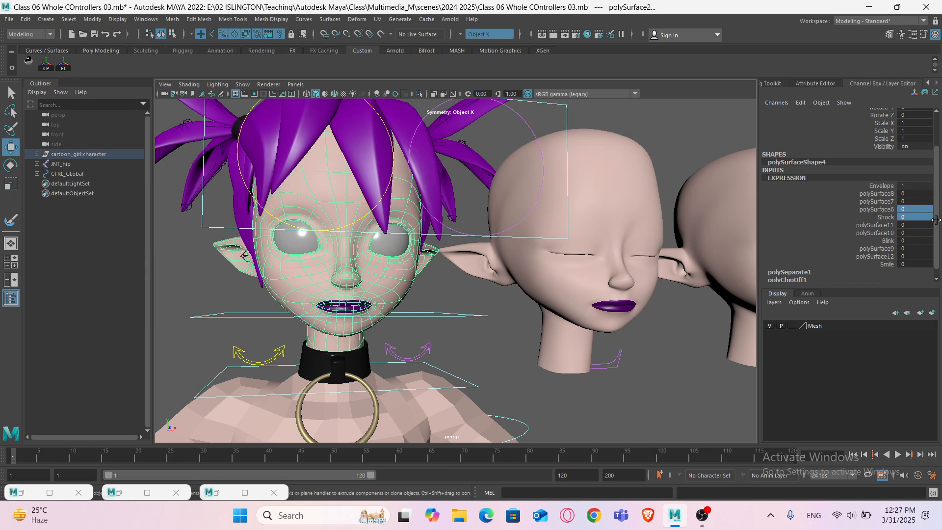
- Set the Shock weight back to 1 to preview the shocked mouth on the character
scroll(420, 279, up, 3)
alt+drag(404, 295, 446, 293)
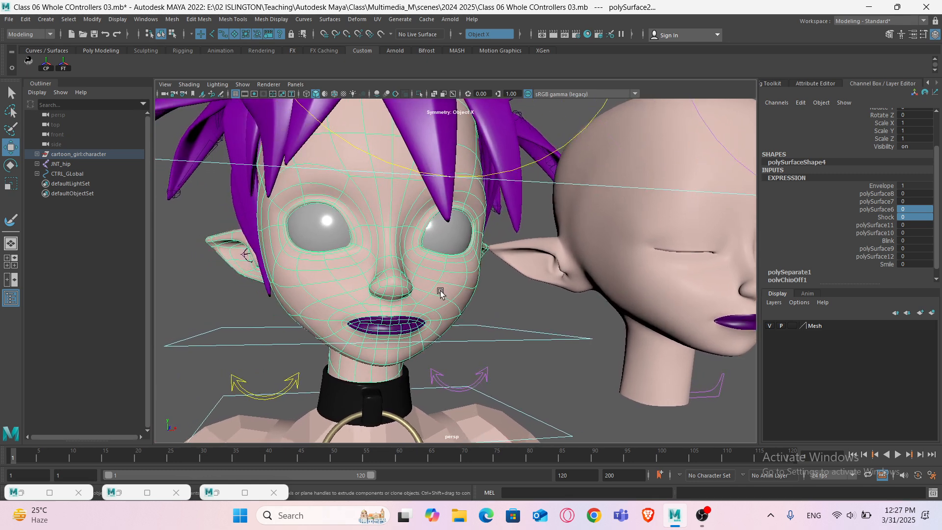
click(887, 218)
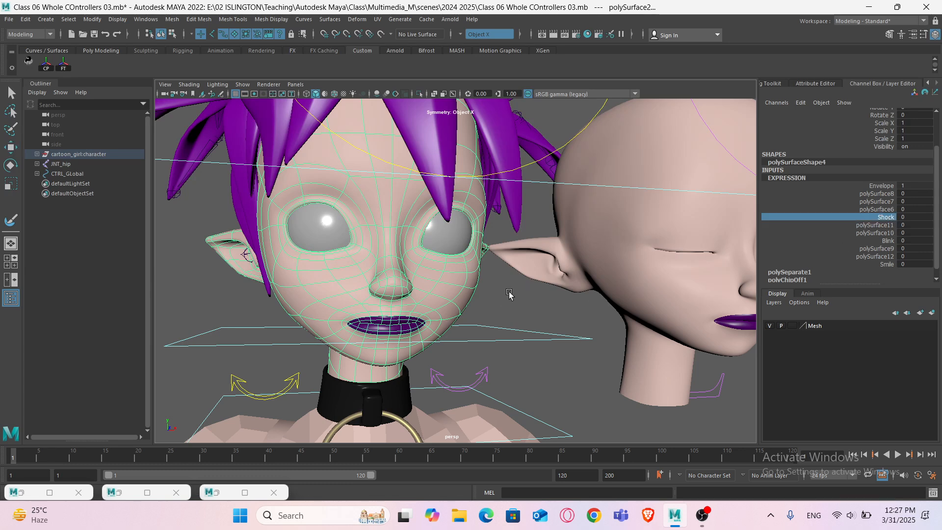
mouse_move(509, 294)
middle_down()
mouse_move(497, 286)
mouse_move(518, 289)
middle_up()
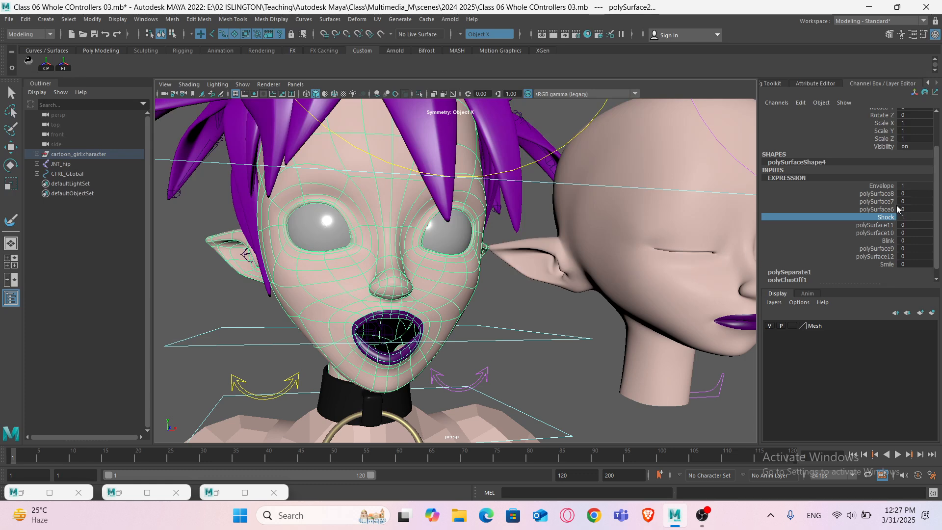
- Inspect the Shock and polySurface6 target heads closely in the viewport
click(882, 209)
mouse_move(582, 285)
middle_down()
mouse_move(594, 278)
mouse_move(579, 278)
middle_up()
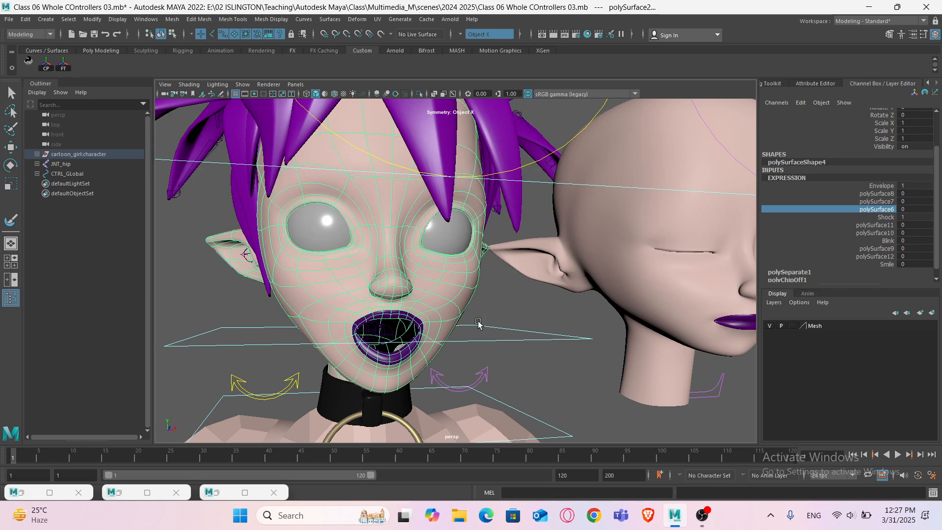
scroll(462, 236, down, 6)
alt+middle_drag(706, 289, 425, 296)
scroll(415, 301, up, 2)
click(407, 309)
scroll(392, 314, up, 4)
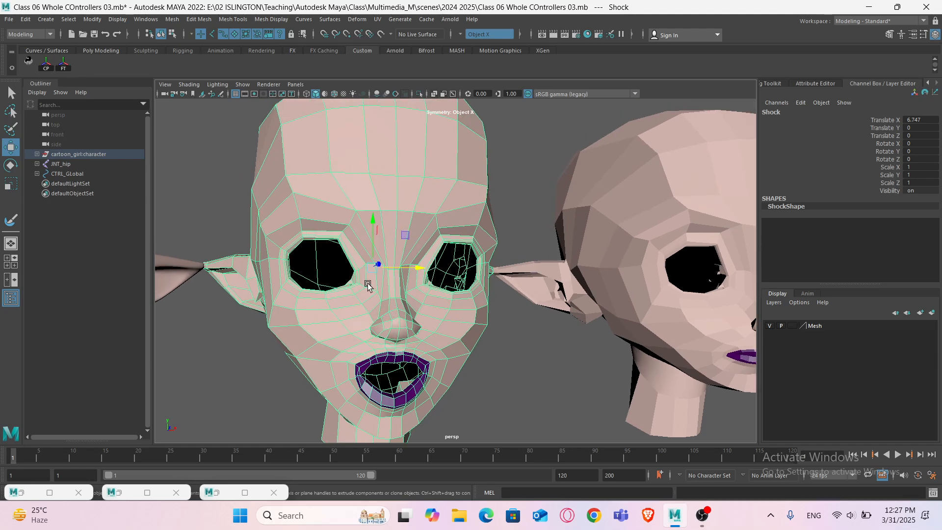
scroll(367, 286, down, 2)
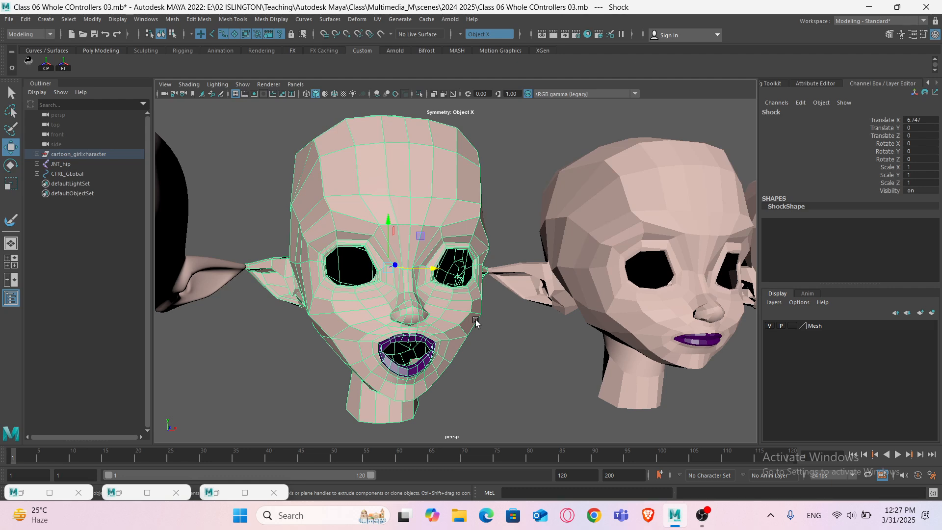
click(598, 335)
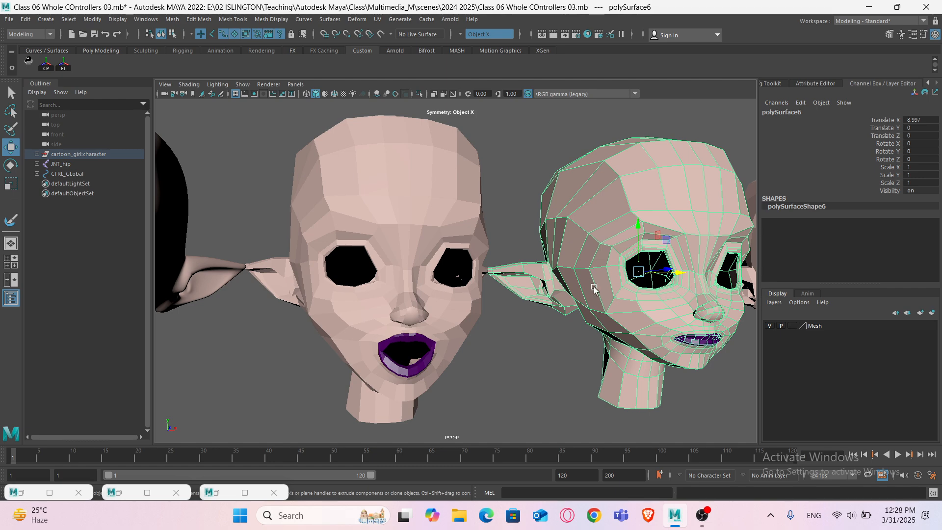
- Select the character's head and open the Shape Editor, moving its window beside the face
scroll(589, 290, down, 5)
alt+middle_drag(284, 297, 478, 302)
scroll(477, 303, up, 4)
click(438, 287)
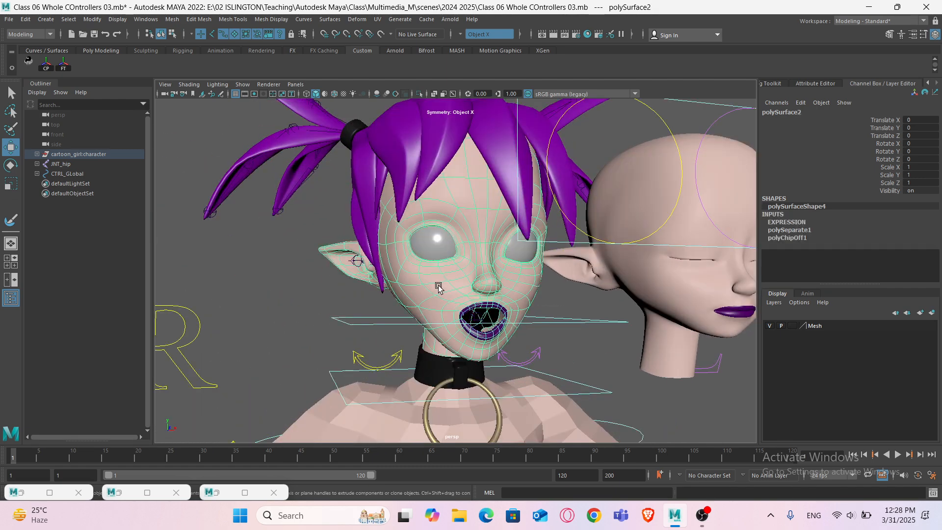
alt+drag(444, 290, 451, 313)
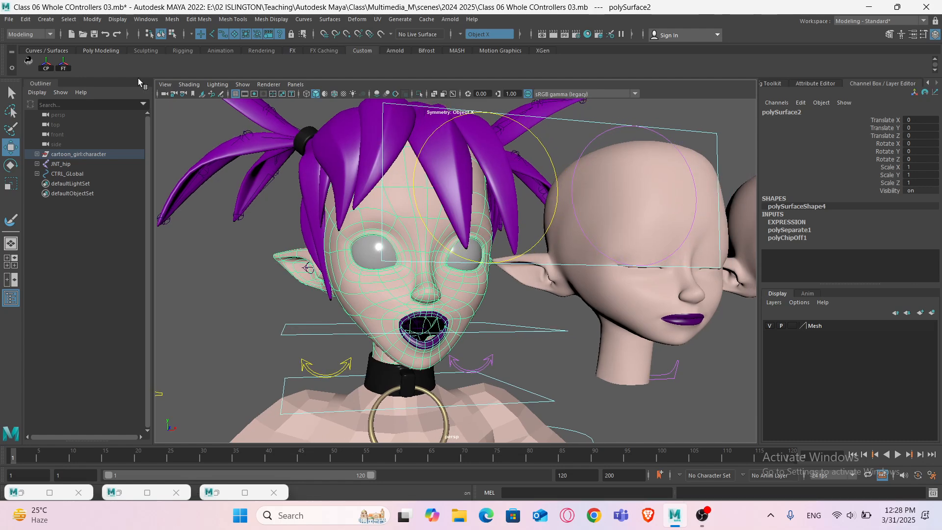
click(145, 19)
mouse_move(163, 56)
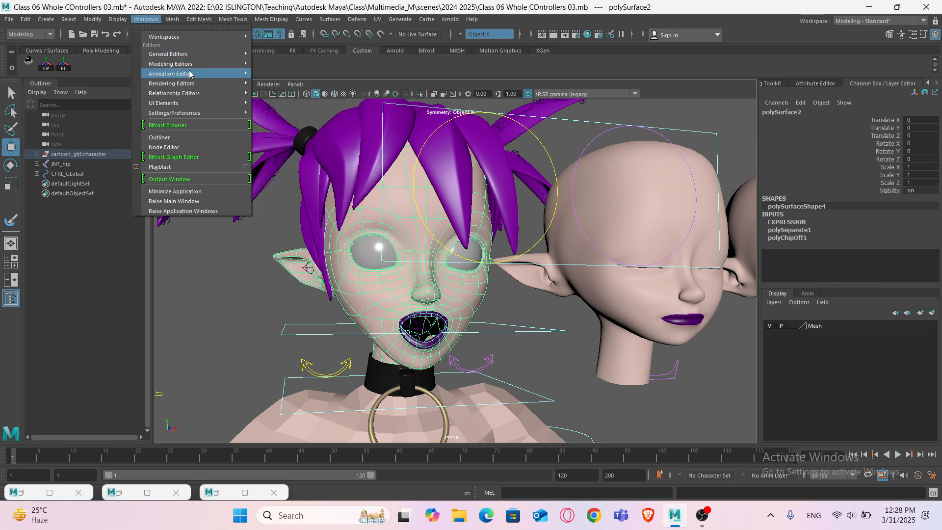
mouse_move(189, 74)
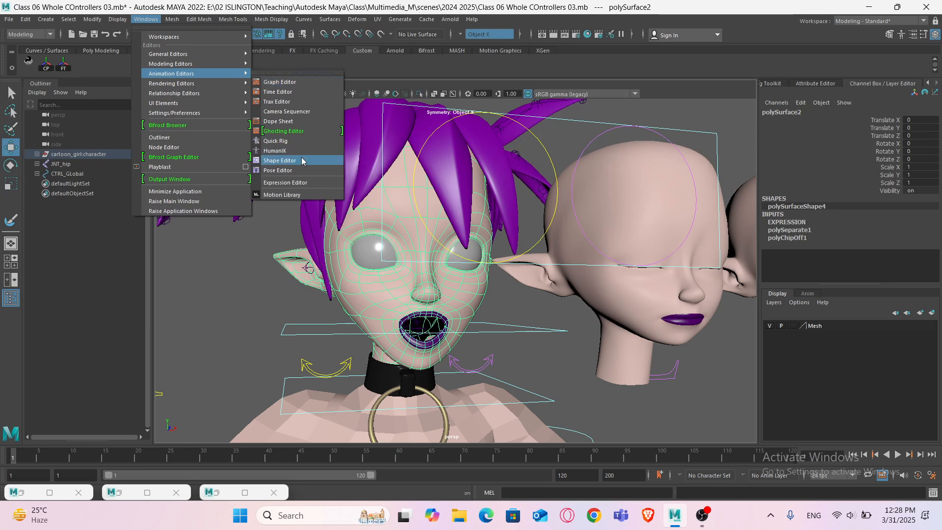
click(279, 160)
drag(649, 189, 707, 183)
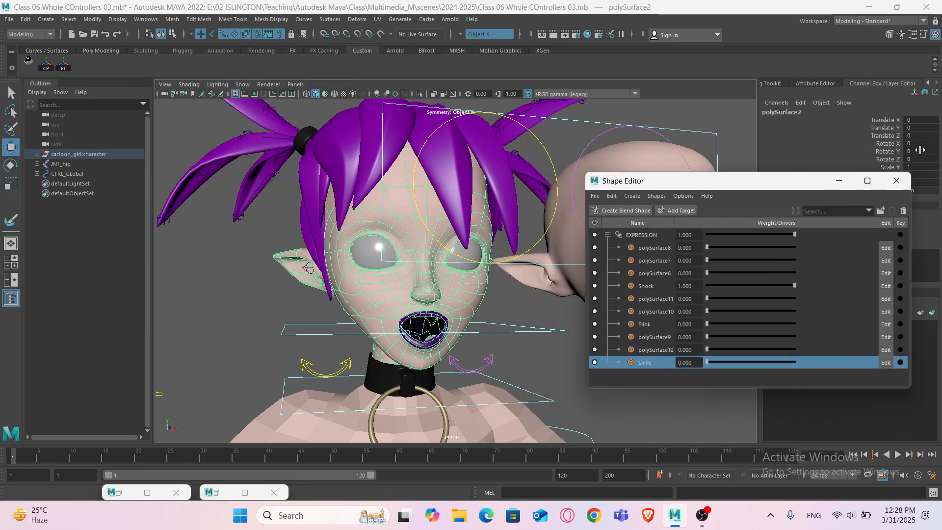
drag(802, 183, 771, 206)
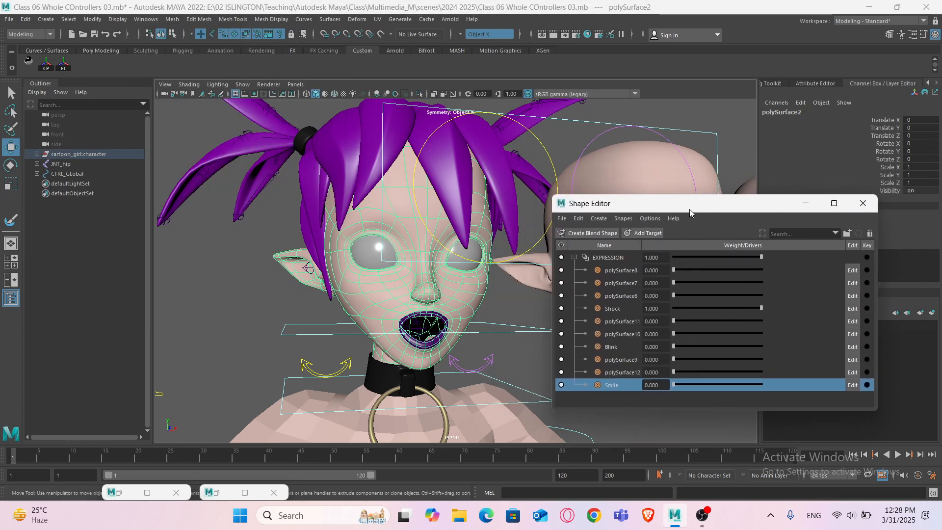
drag(690, 205, 745, 172)
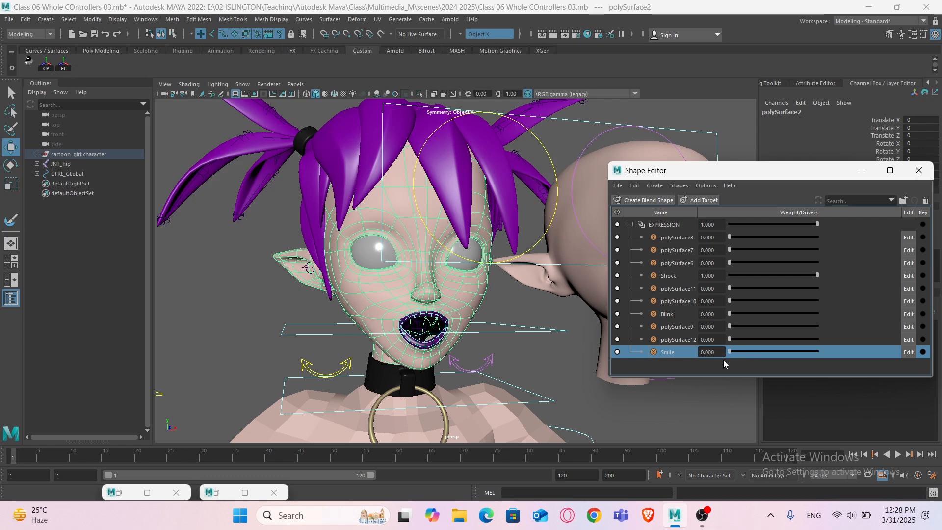
- In the Shape Editor, set the Shock weight to 0 and the Smile weight to 1
drag(817, 275, 787, 278)
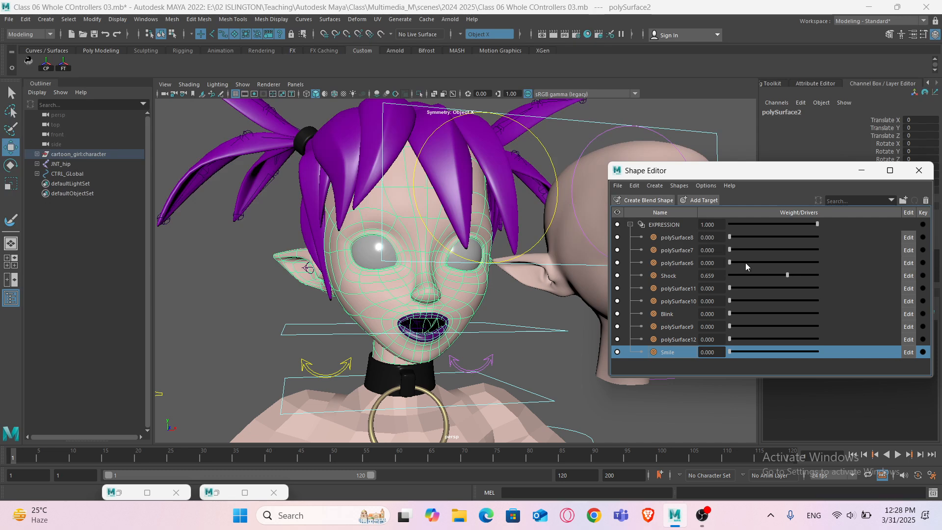
mouse_move(746, 262)
mouse_down()
mouse_move(838, 267)
mouse_move(731, 261)
mouse_up()
drag(787, 275, 733, 275)
drag(745, 353, 839, 348)
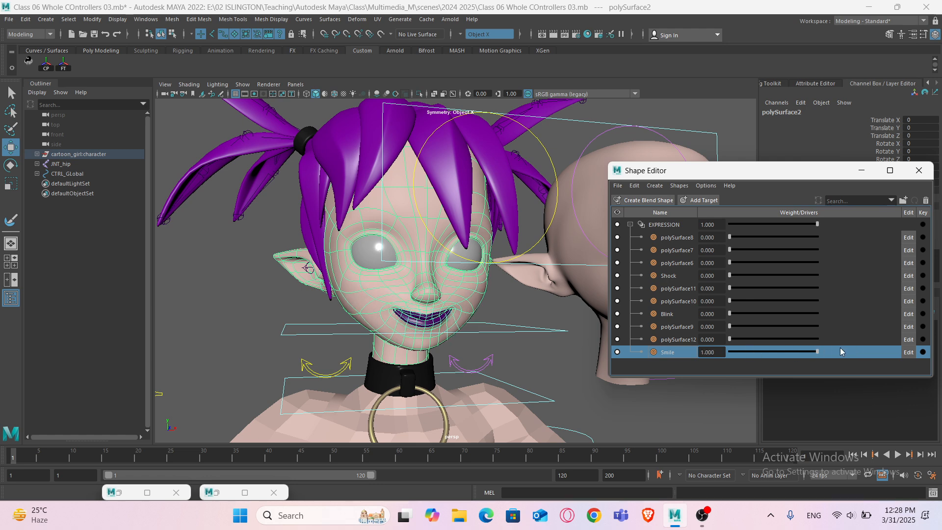
- Set the Blink weight to about 0.25 to preview a smiling squint, then close the Shape Editor
drag(730, 314, 750, 316)
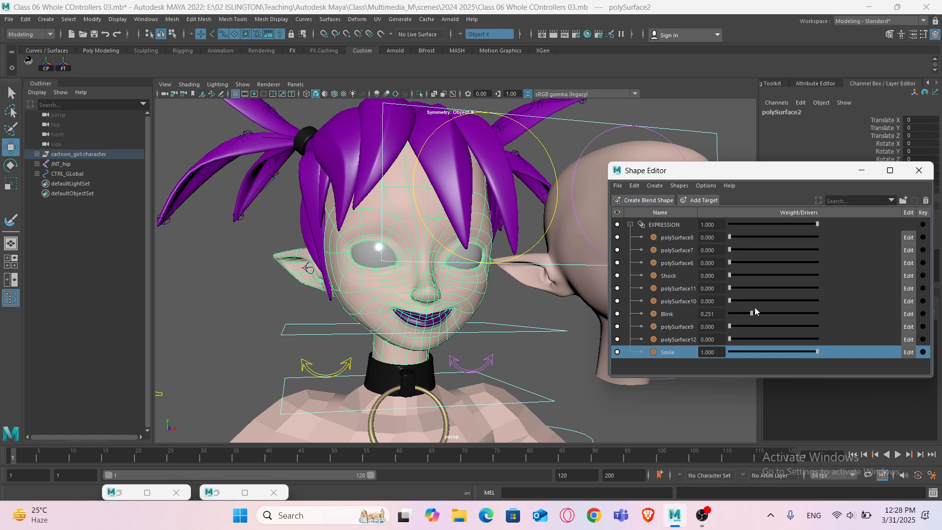
alt+drag(489, 308, 466, 306)
click(862, 170)
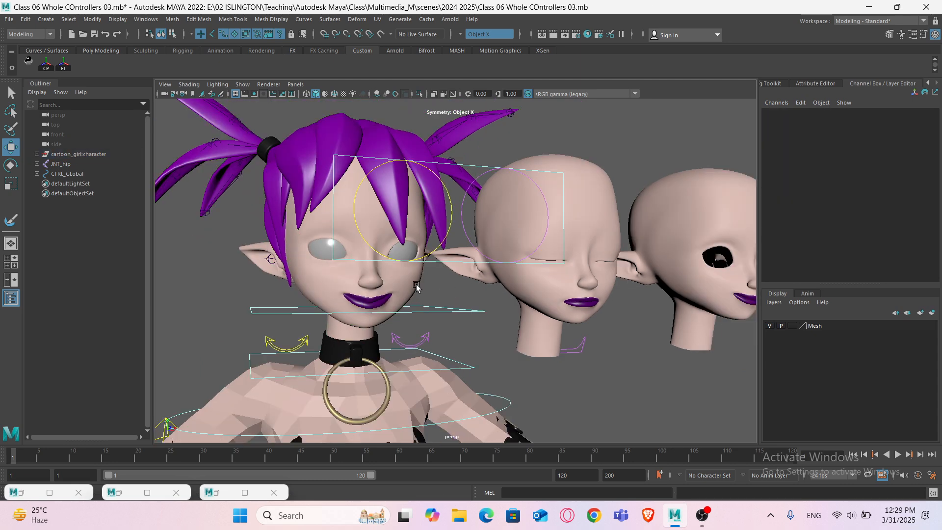
- Reset the Blink and Smile weights on the EXPRESSION blend shape to 0
click(791, 222)
scroll(851, 263, down, 3)
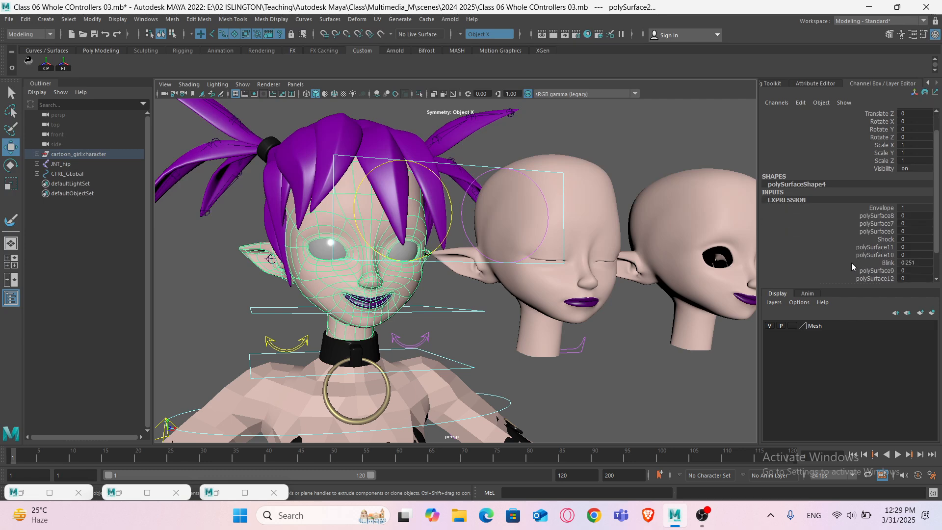
double_click(912, 240)
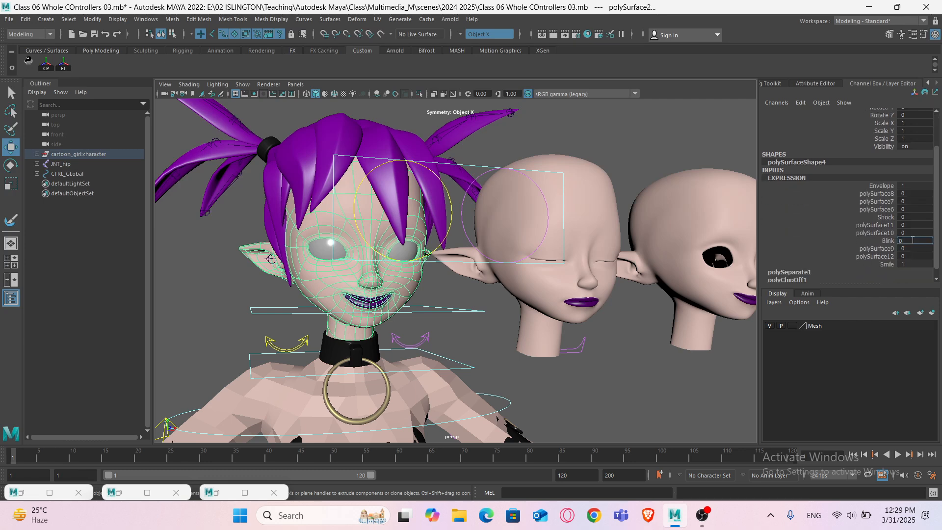
text(0)
key(Return)
double_click(903, 264)
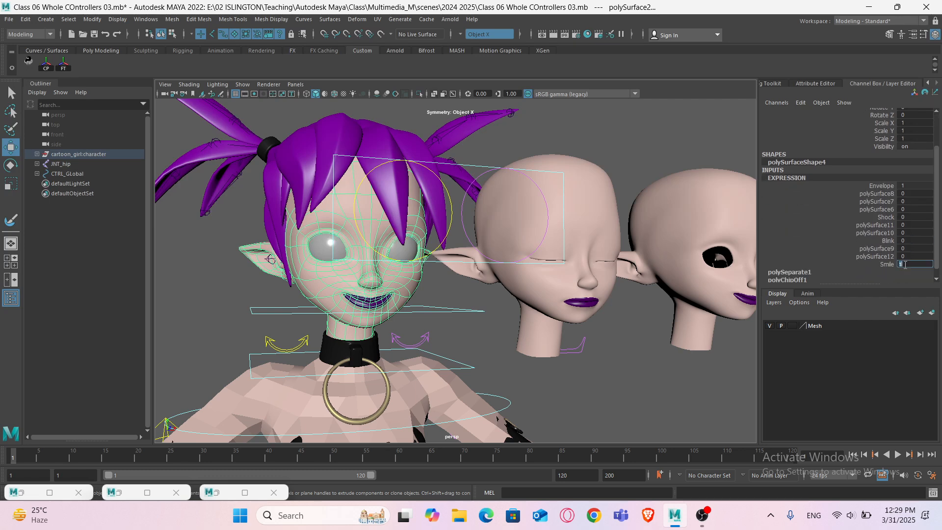
text(0)
key(Return)
- Set the Shock and polySurface6 weights to 1 to preview the shocked, wide-eyed face
click(879, 217)
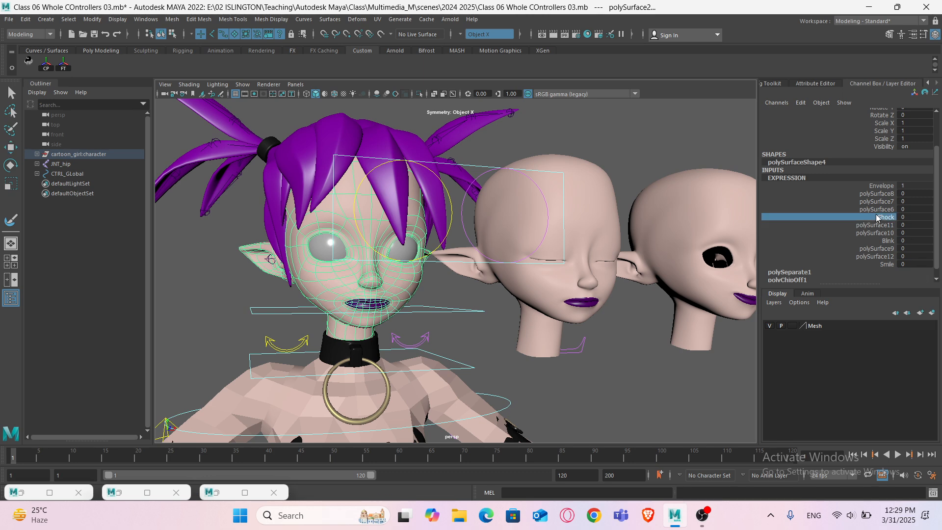
mouse_move(608, 250)
middle_down()
mouse_move(599, 243)
mouse_move(617, 236)
middle_up()
click(878, 210)
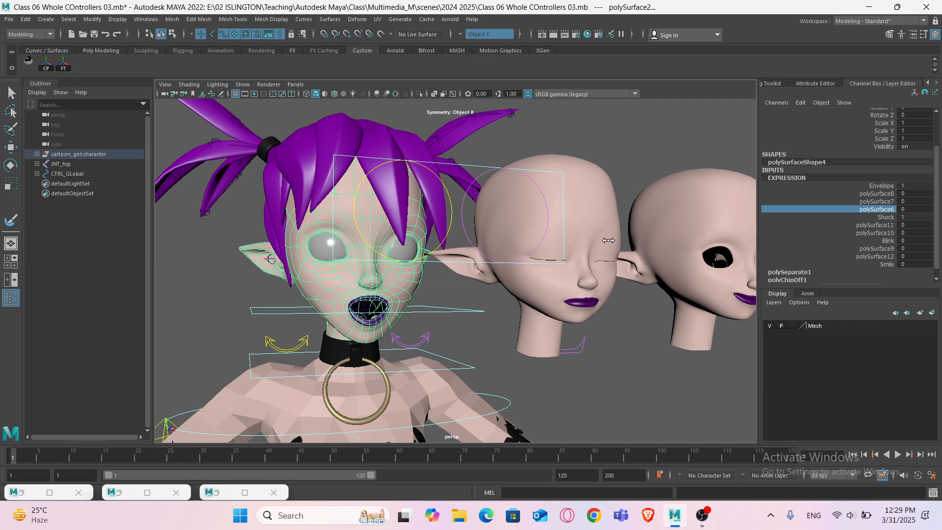
scroll(507, 282, down, 5)
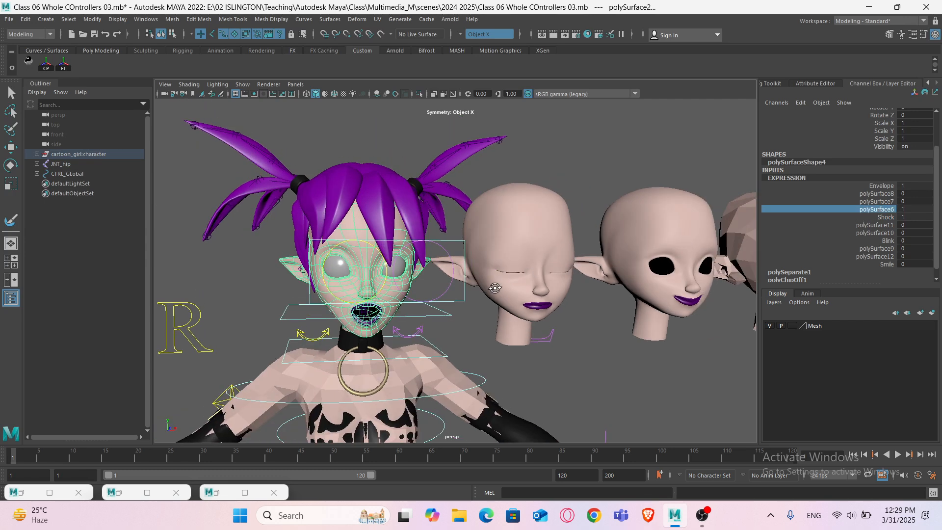
scroll(467, 288, up, 5)
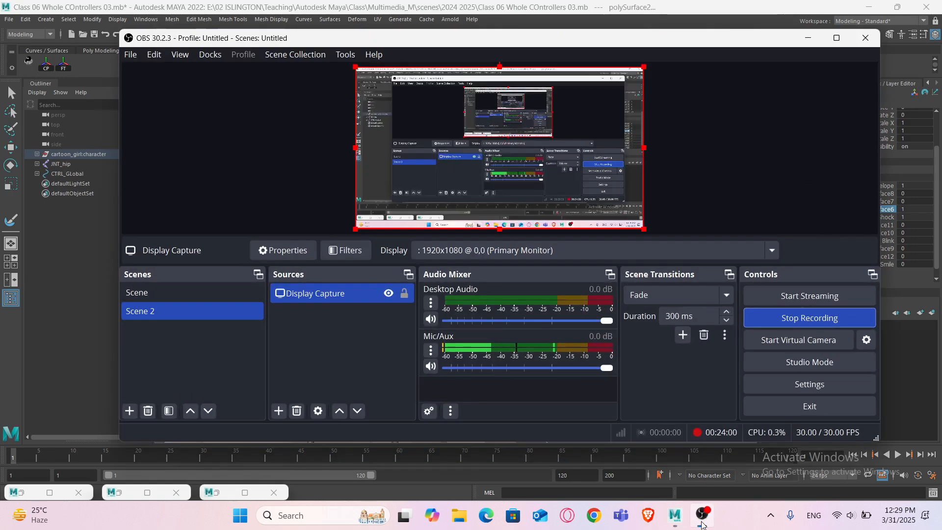
click(702, 515)
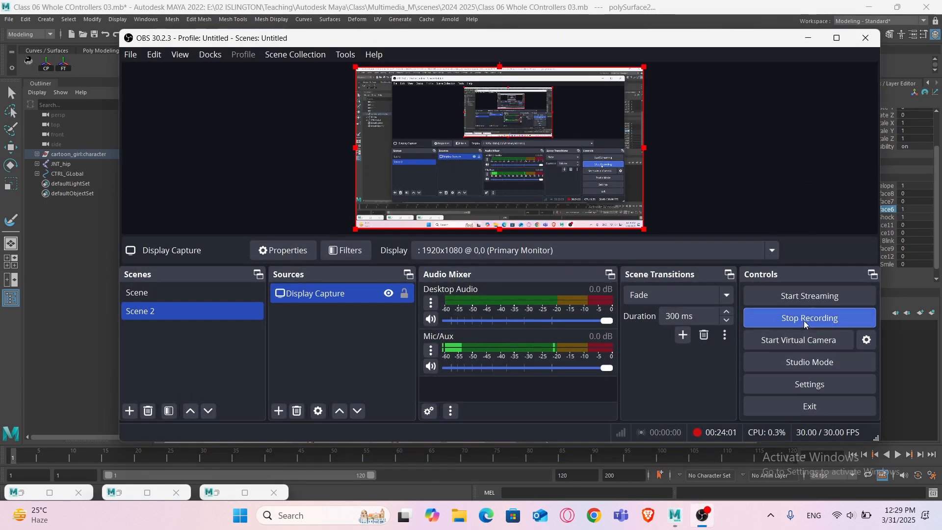
click(738, 28)
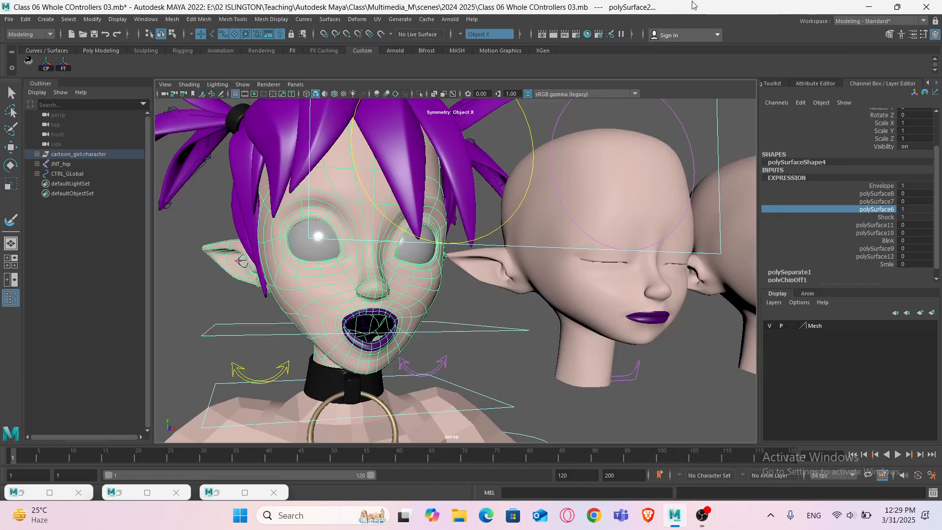
click(463, 289)
key(w)
click(414, 297)
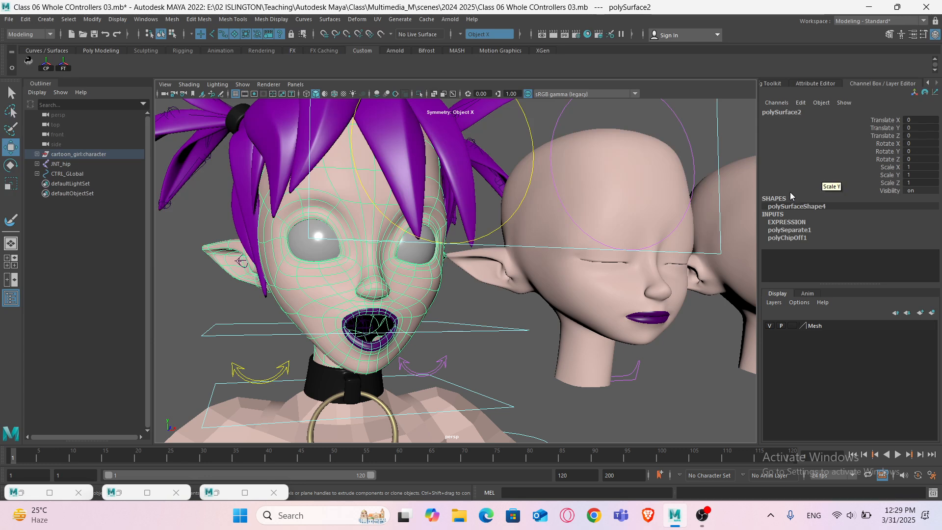
click(701, 515)
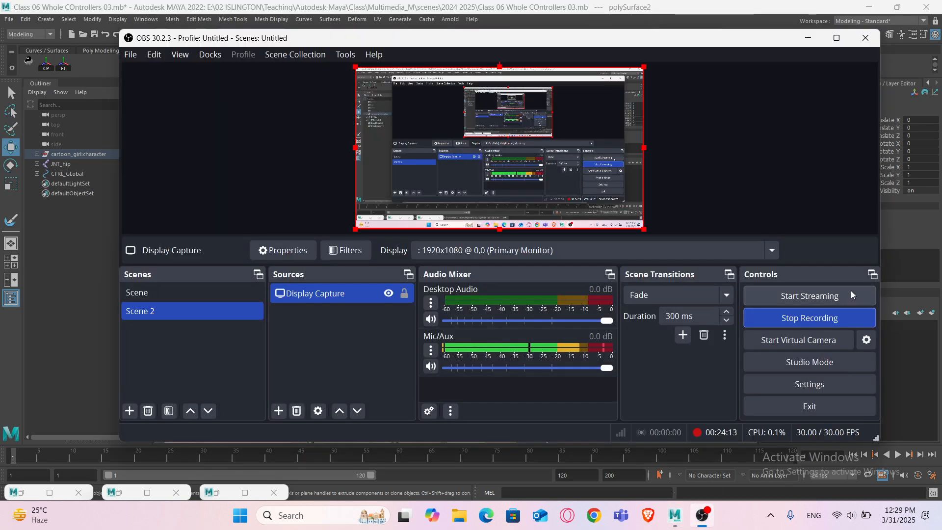